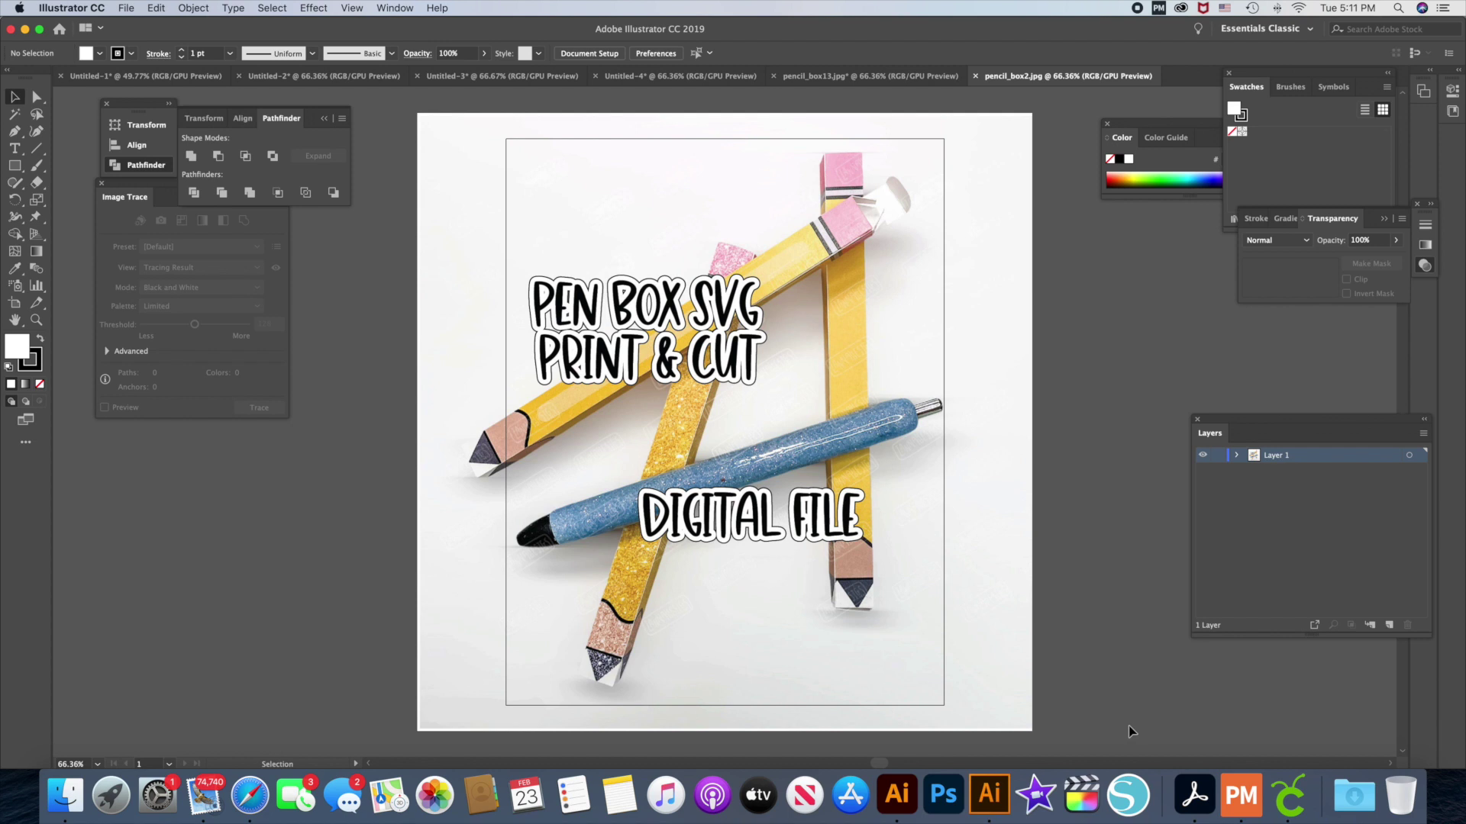
# - Show the Untitled-4 pen box document in Illustrator, then bring Cricut Design Space forward
pyautogui.click(724, 76)
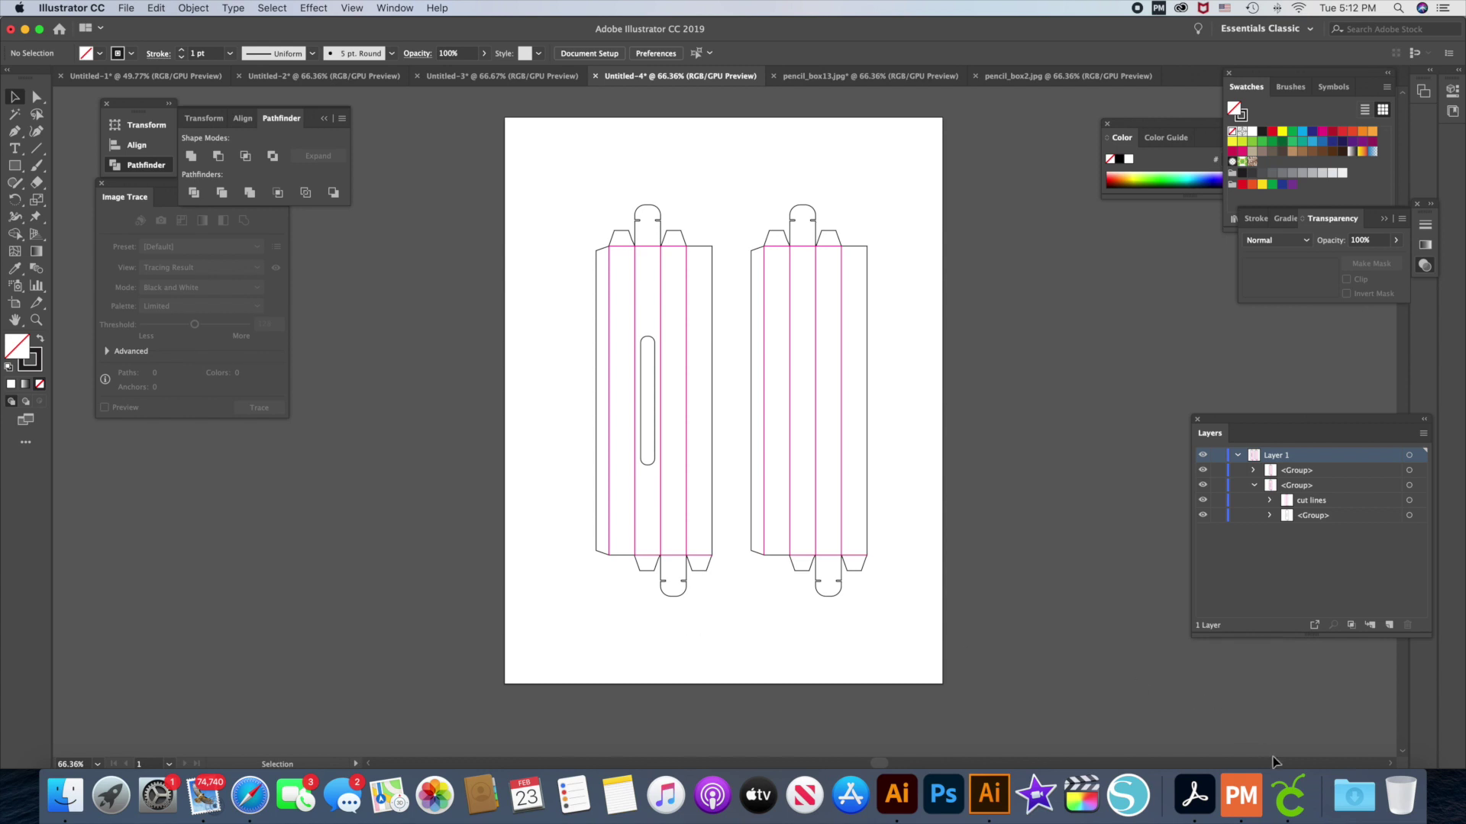
pyautogui.click(1290, 795)
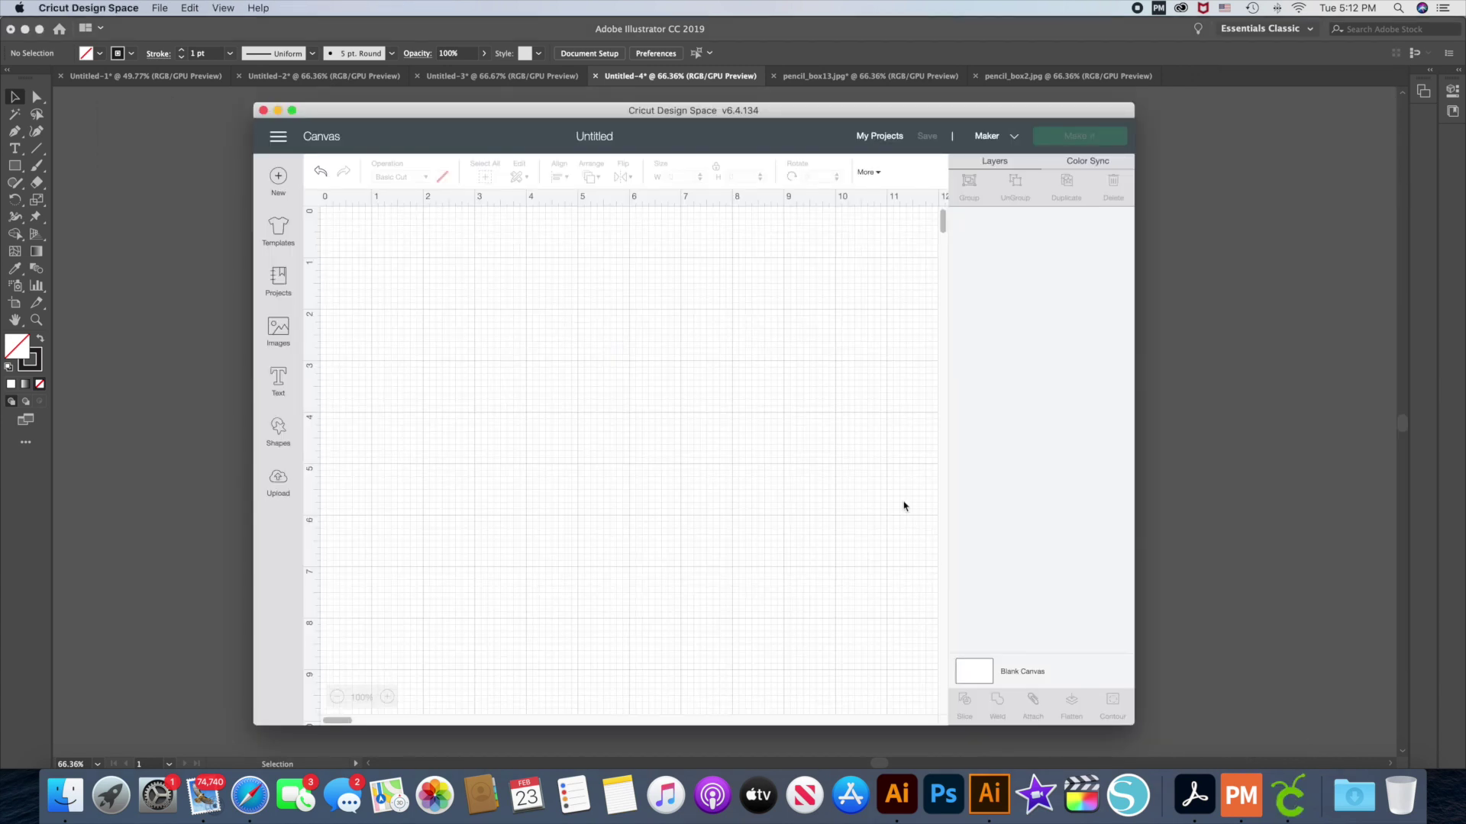
# - Delete the old INKJOY_box02-01 from Recent Uploads and open the Upload Image page
pyautogui.click(279, 480)
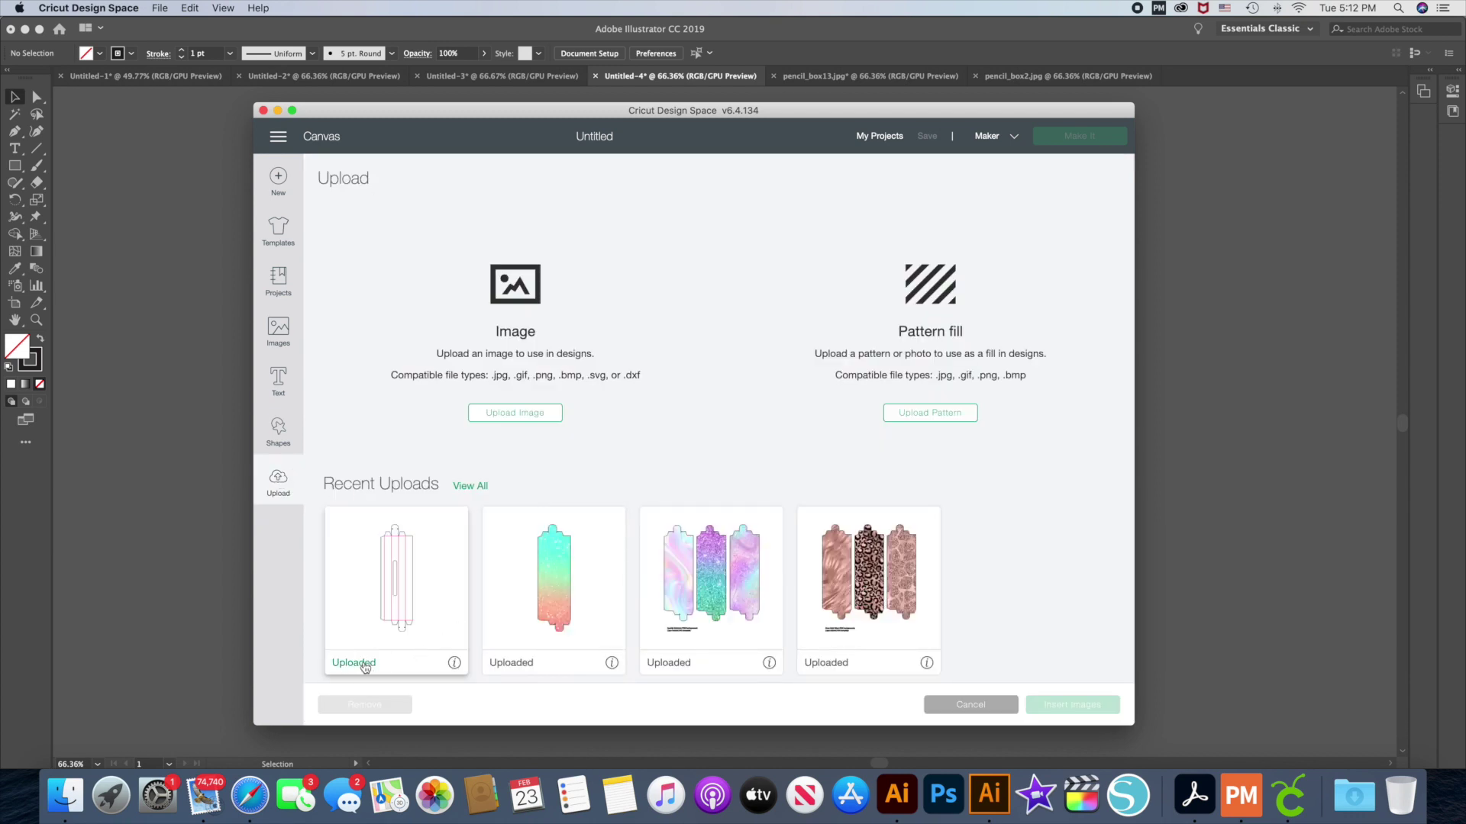
pyautogui.click(454, 662)
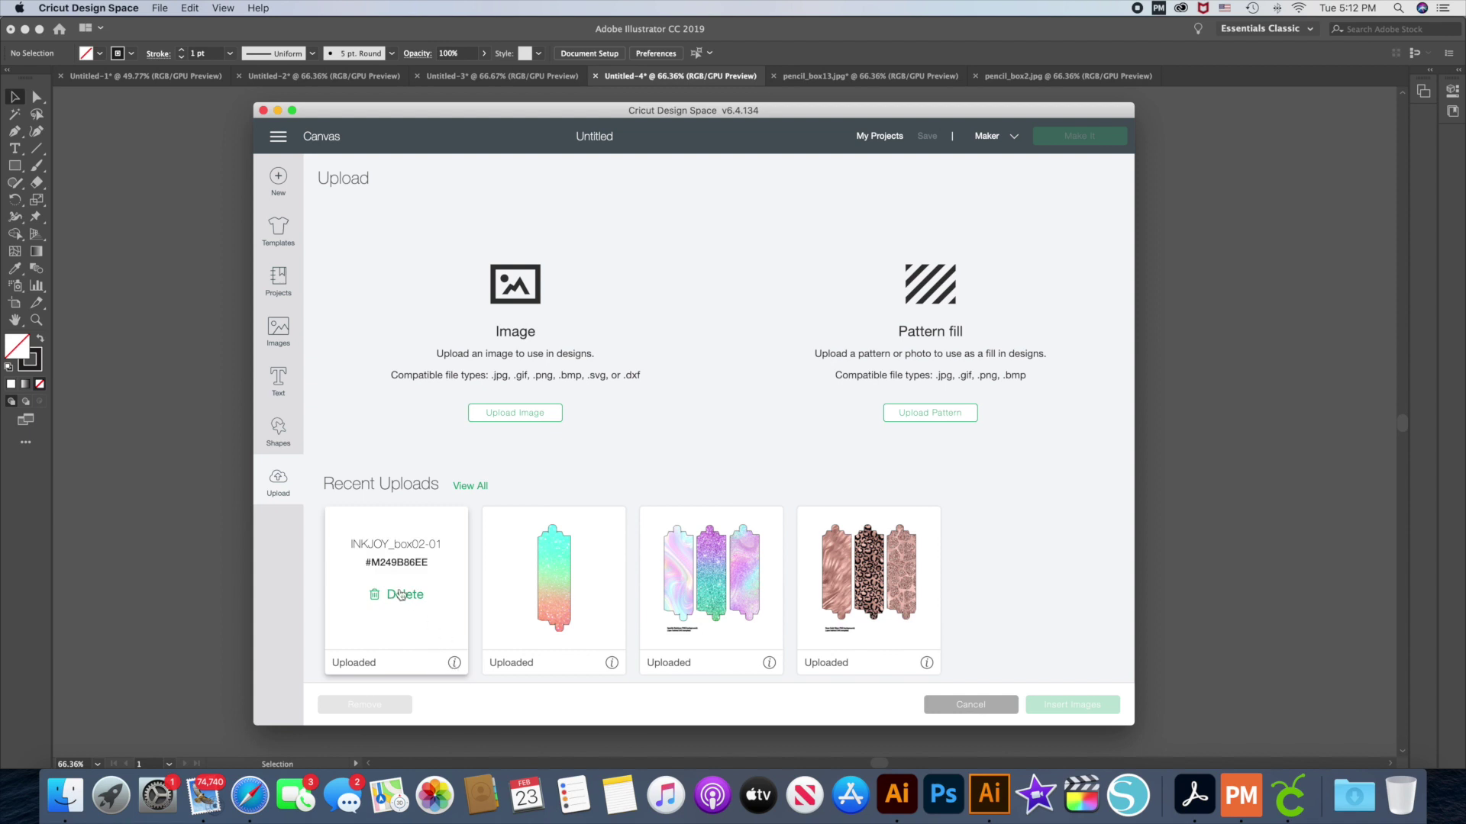
pyautogui.click(400, 595)
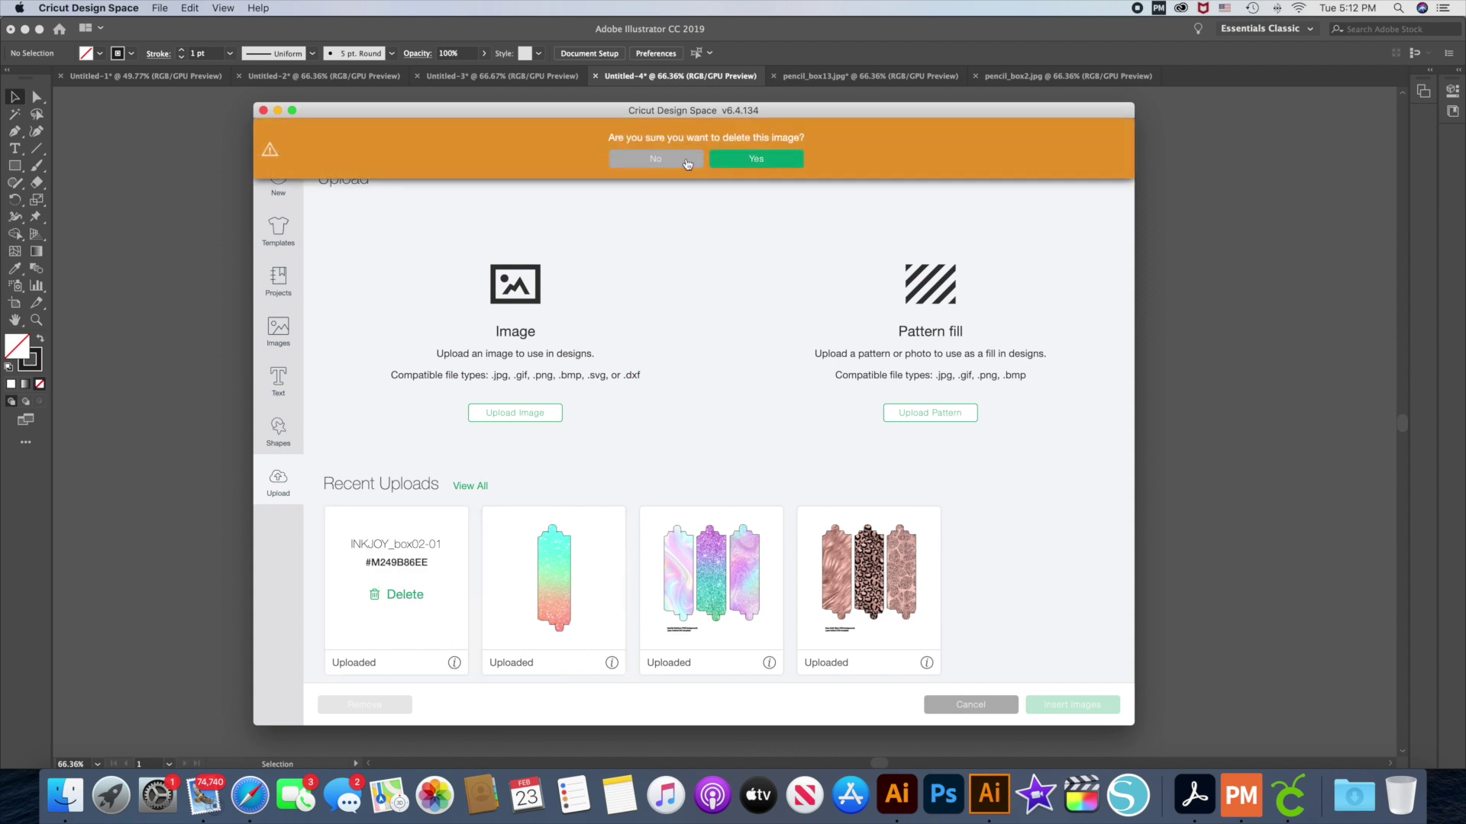
pyautogui.click(745, 161)
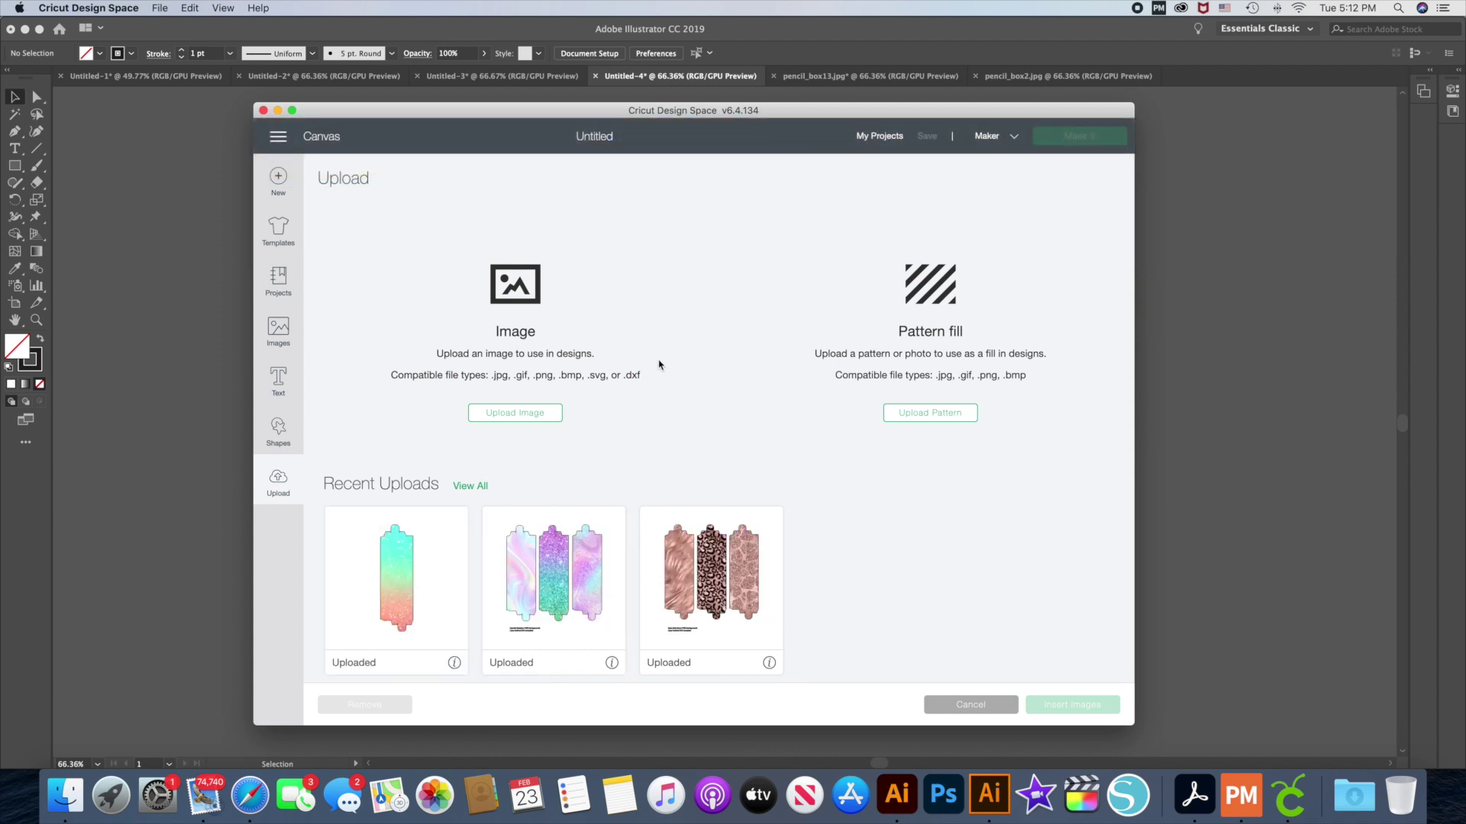
pyautogui.click(514, 413)
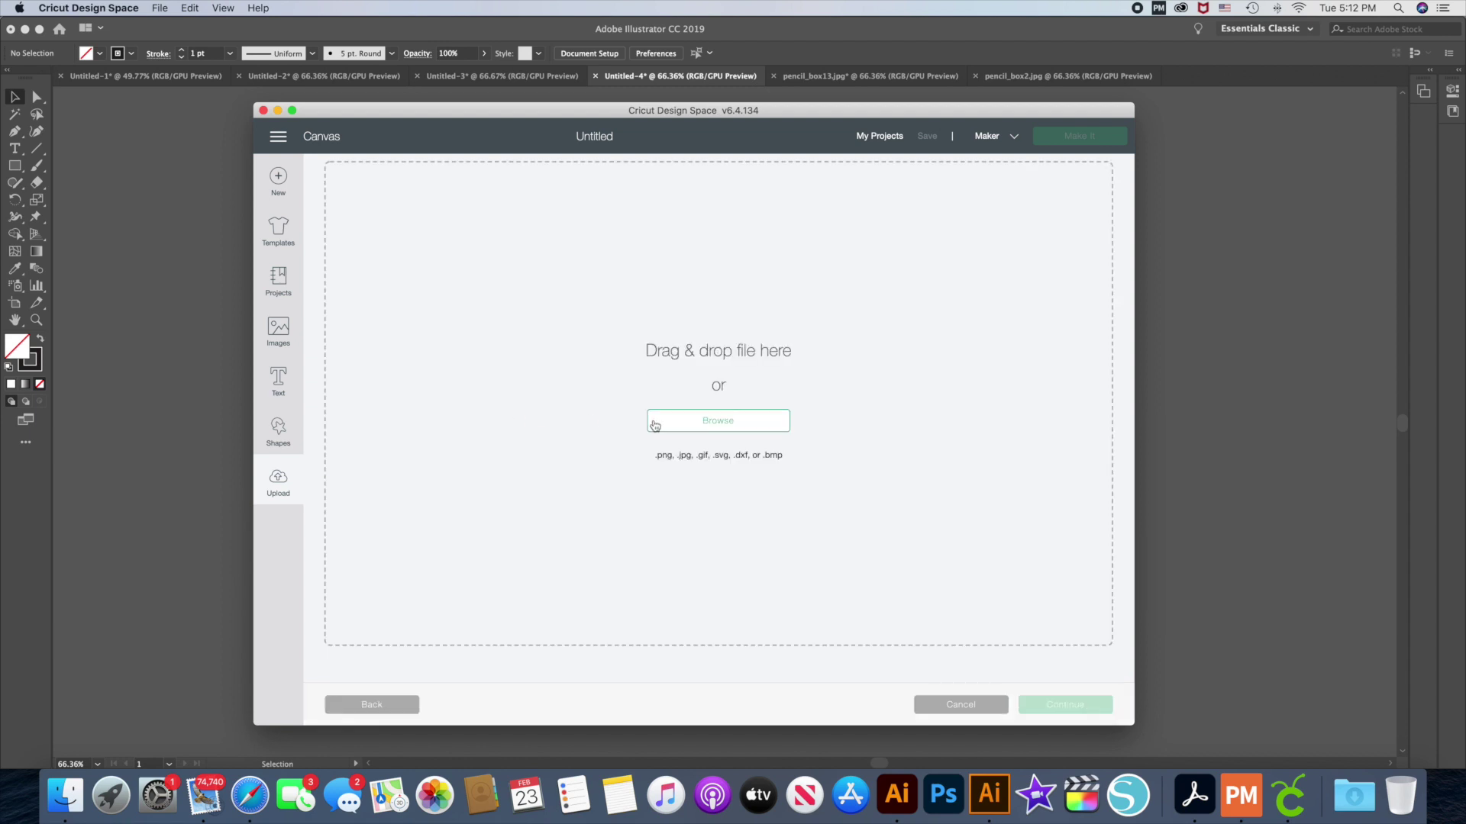
# - Drag INKJOY_box01-01.svg from NO NAME > VINYL_DESIGNS > PEN_BOX onto Cricut's drop zone
pyautogui.click(71, 802)
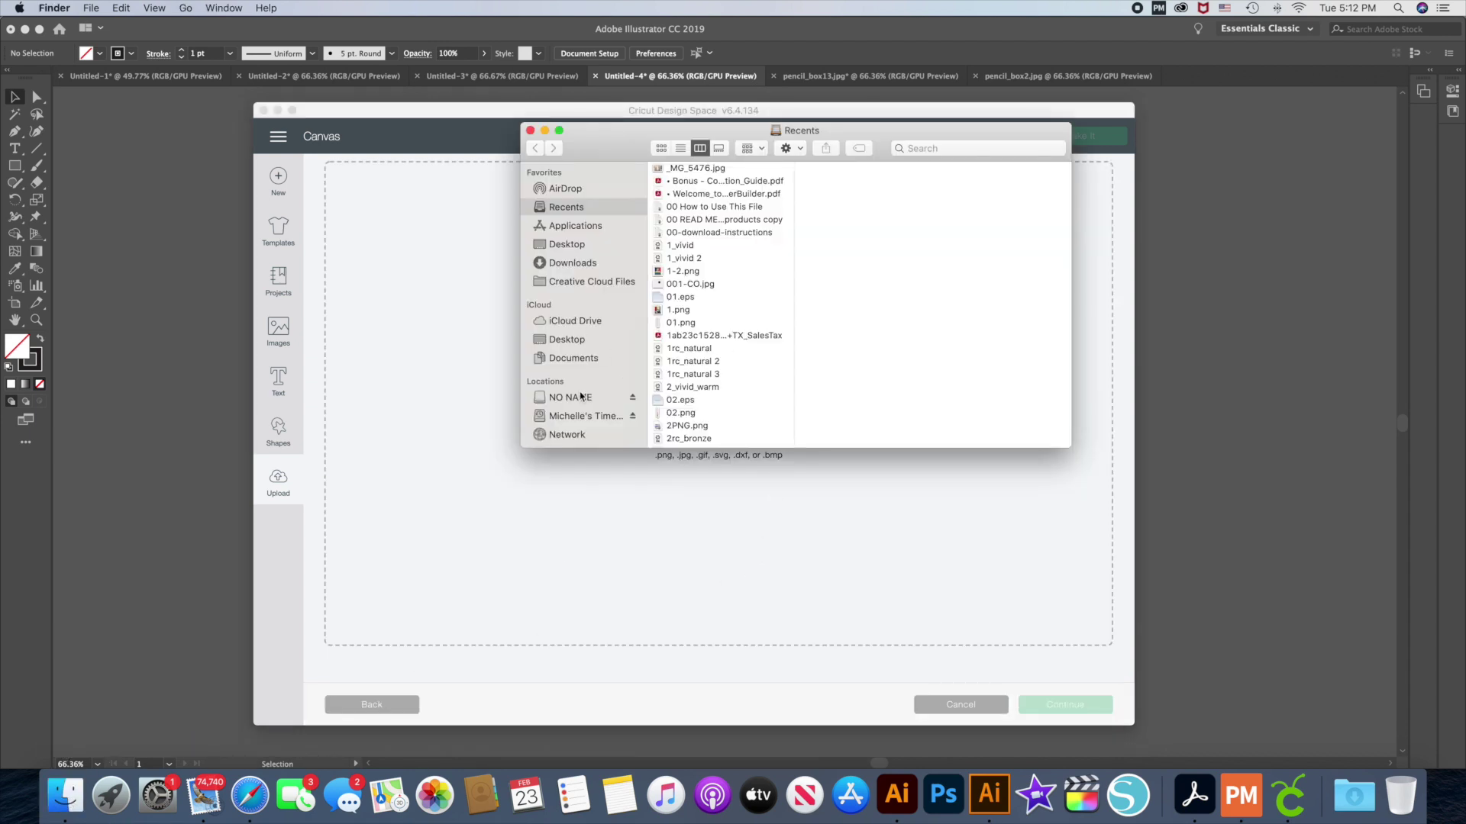
pyautogui.click(581, 396)
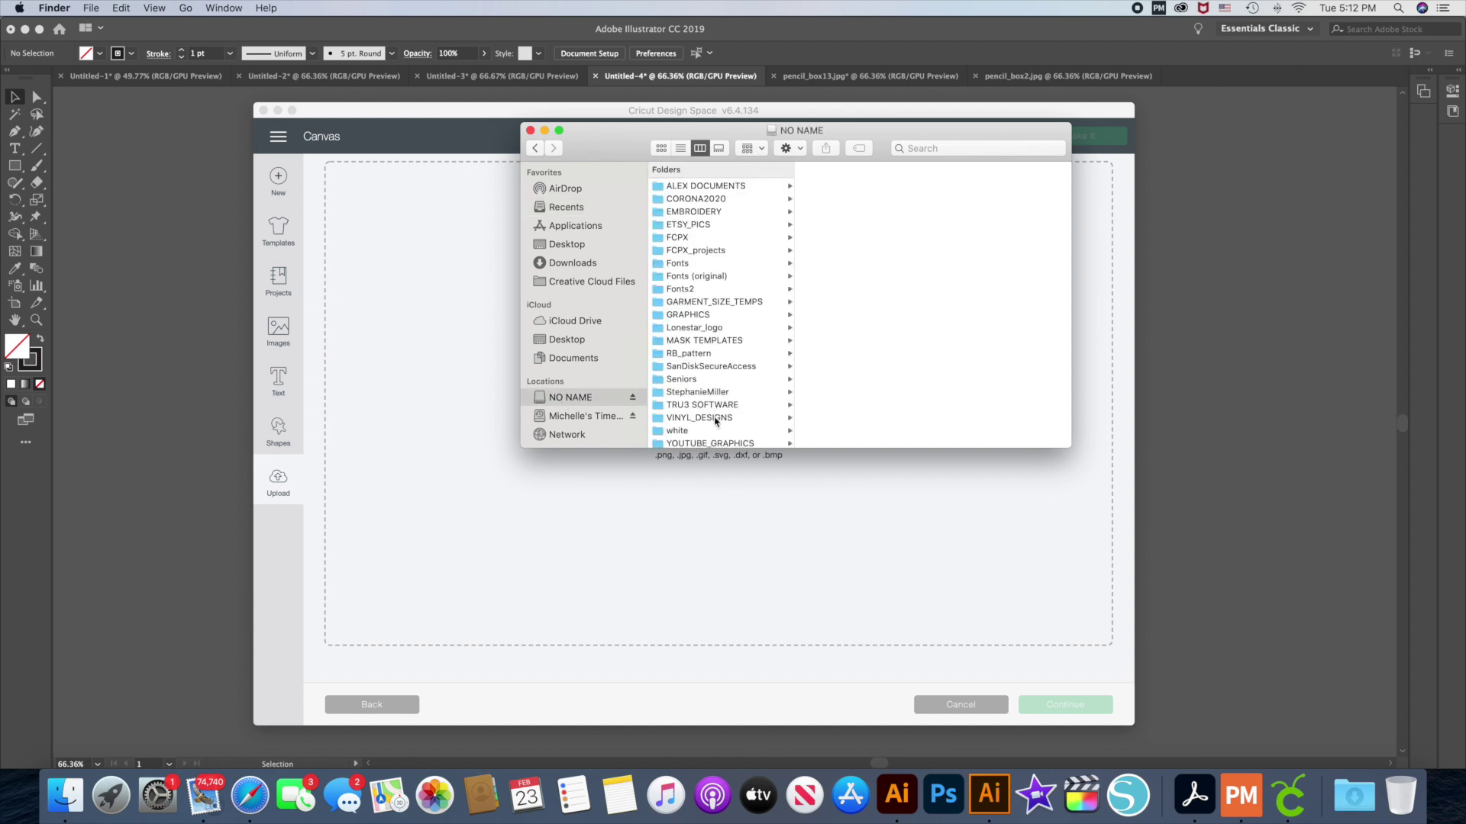
pyautogui.click(713, 420)
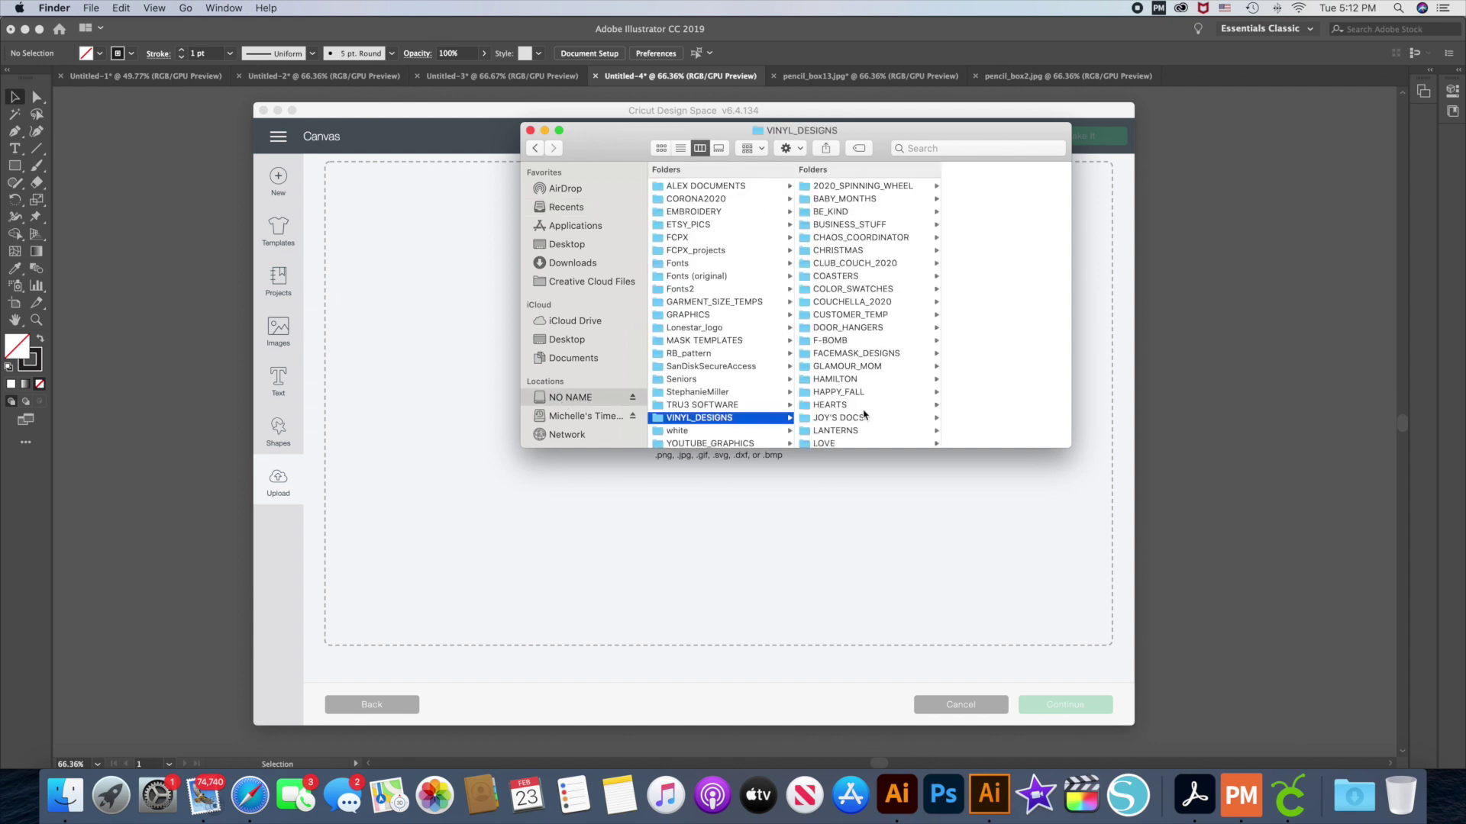
pyautogui.scroll(-5, 865, 415)
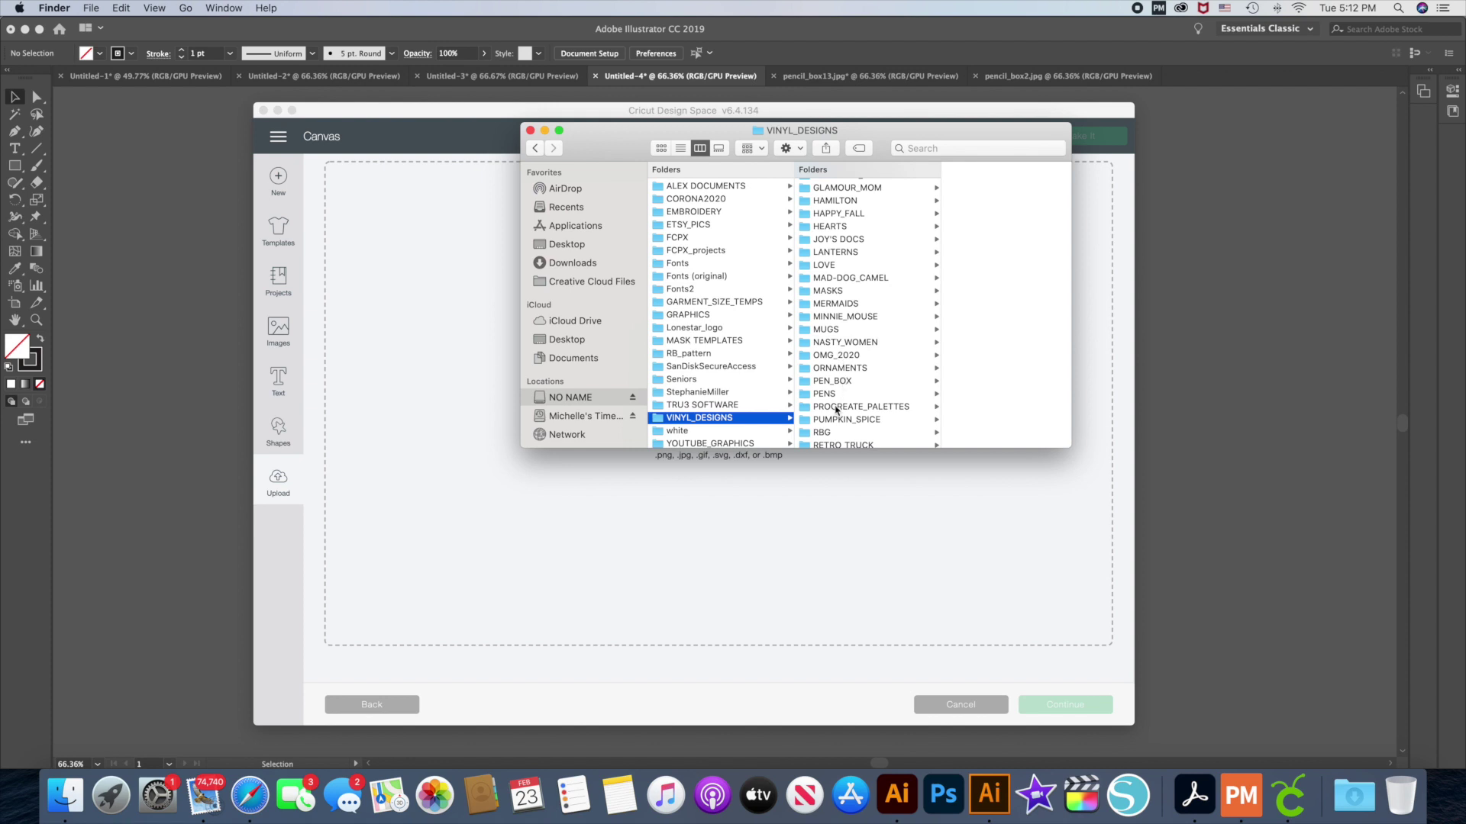
pyautogui.click(828, 381)
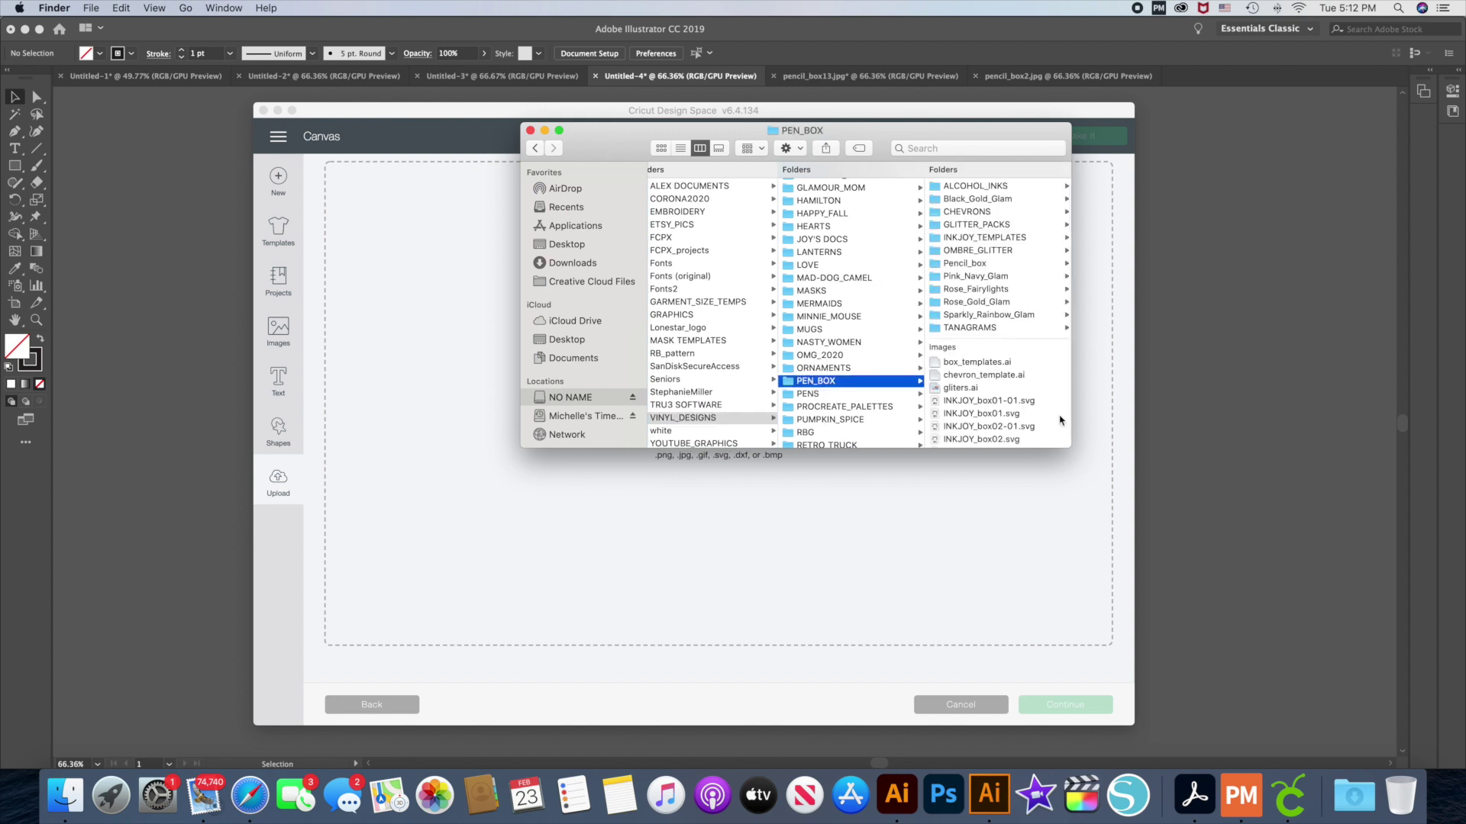
pyautogui.click(1005, 403)
pyautogui.moveTo(1005, 403); pyautogui.dragTo(681, 513)
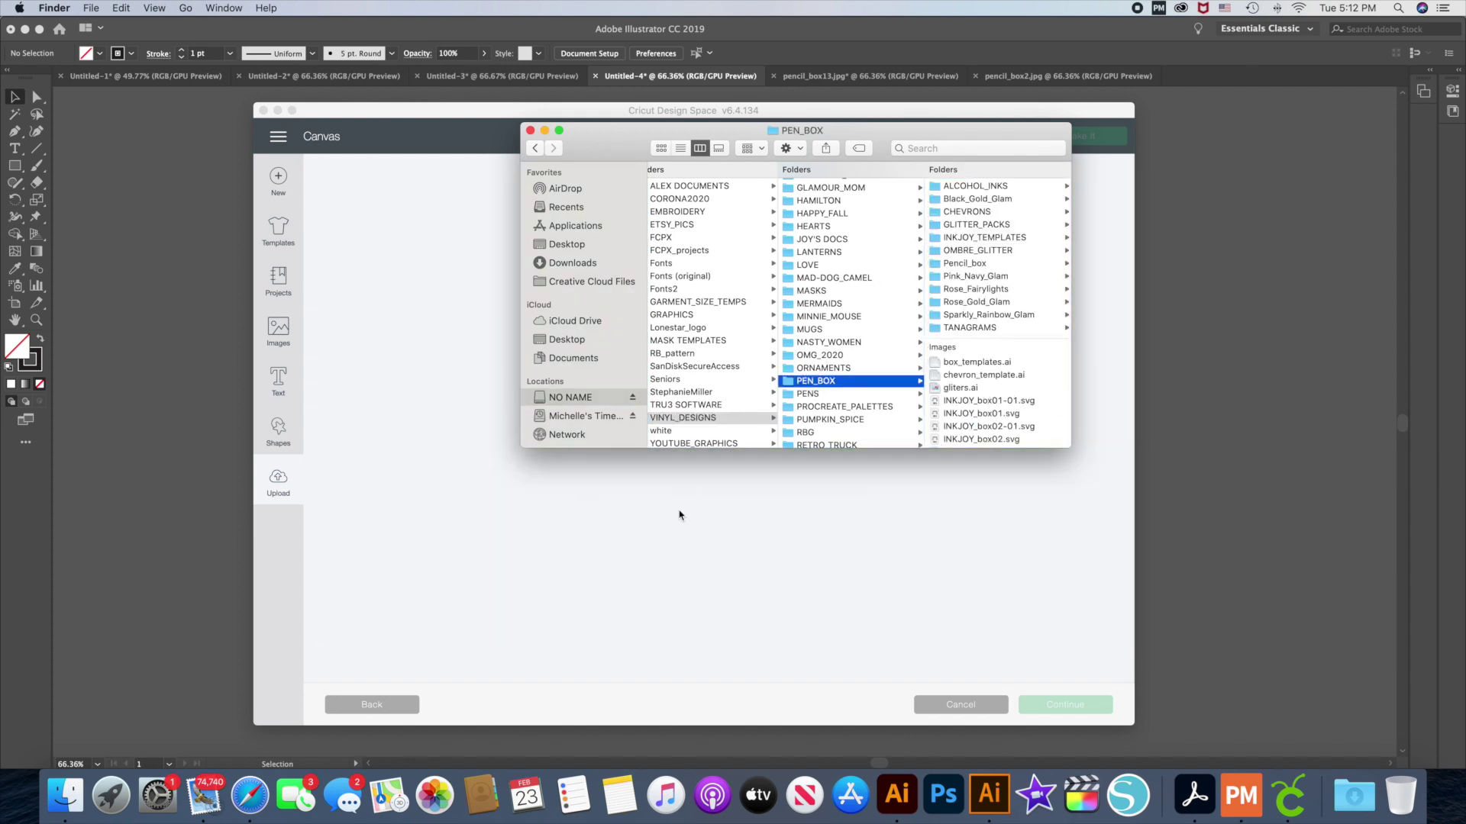
# - Back in Cricut, upload INKJOY_box01-01 as a cut image
pyautogui.press('super+Tab')
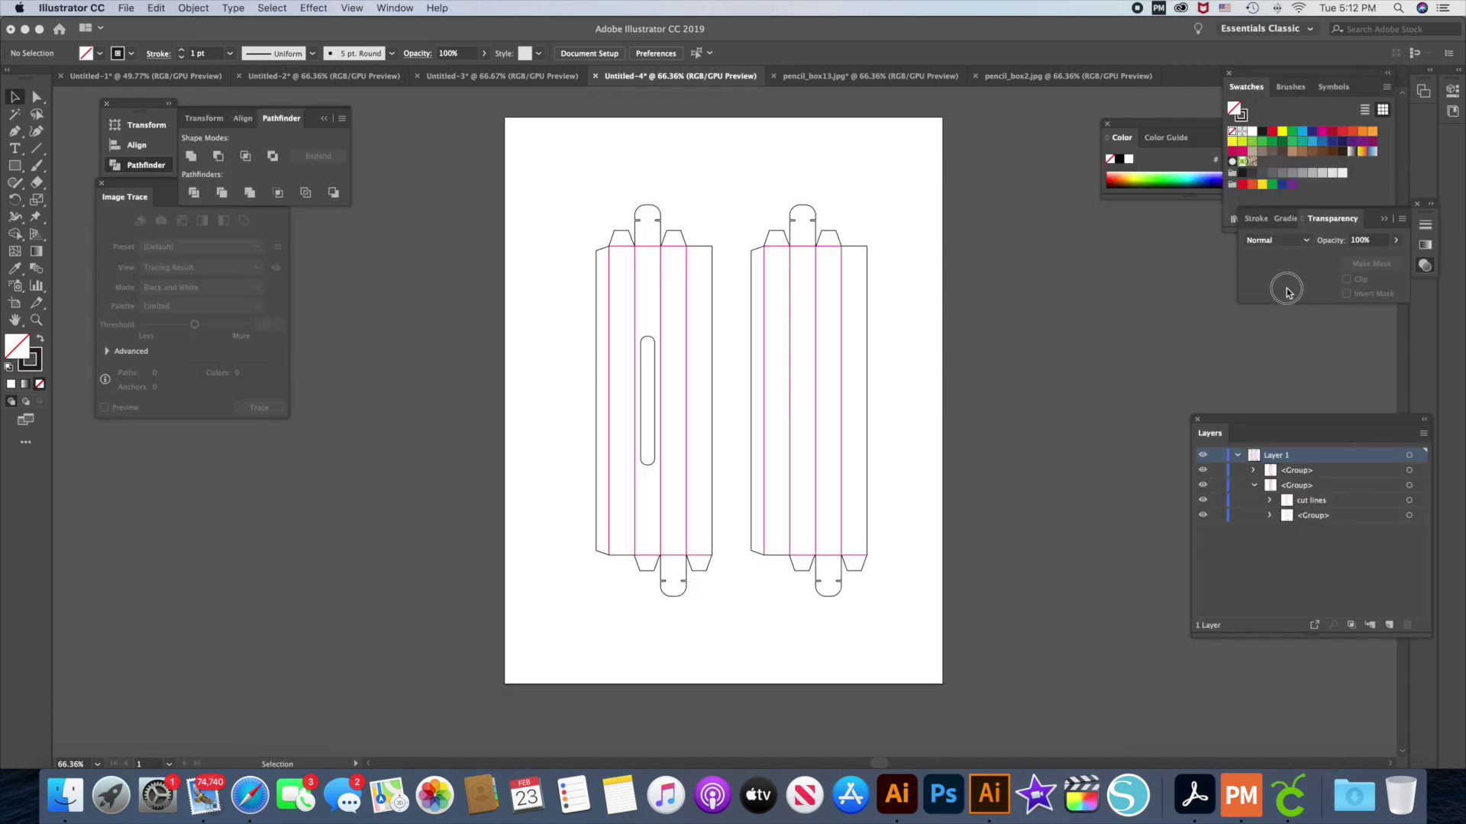
pyautogui.click(1304, 817)
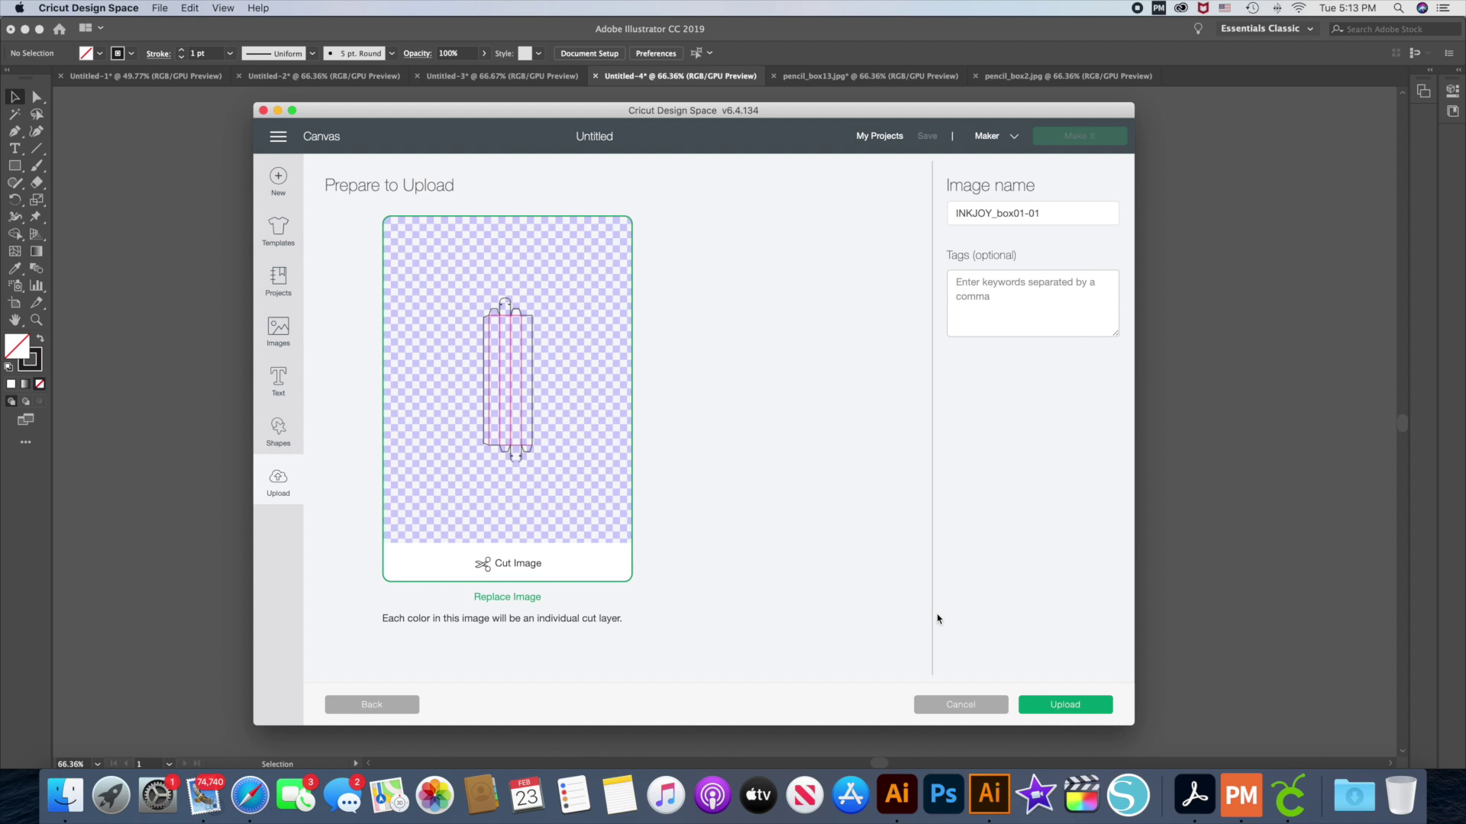
pyautogui.click(1072, 704)
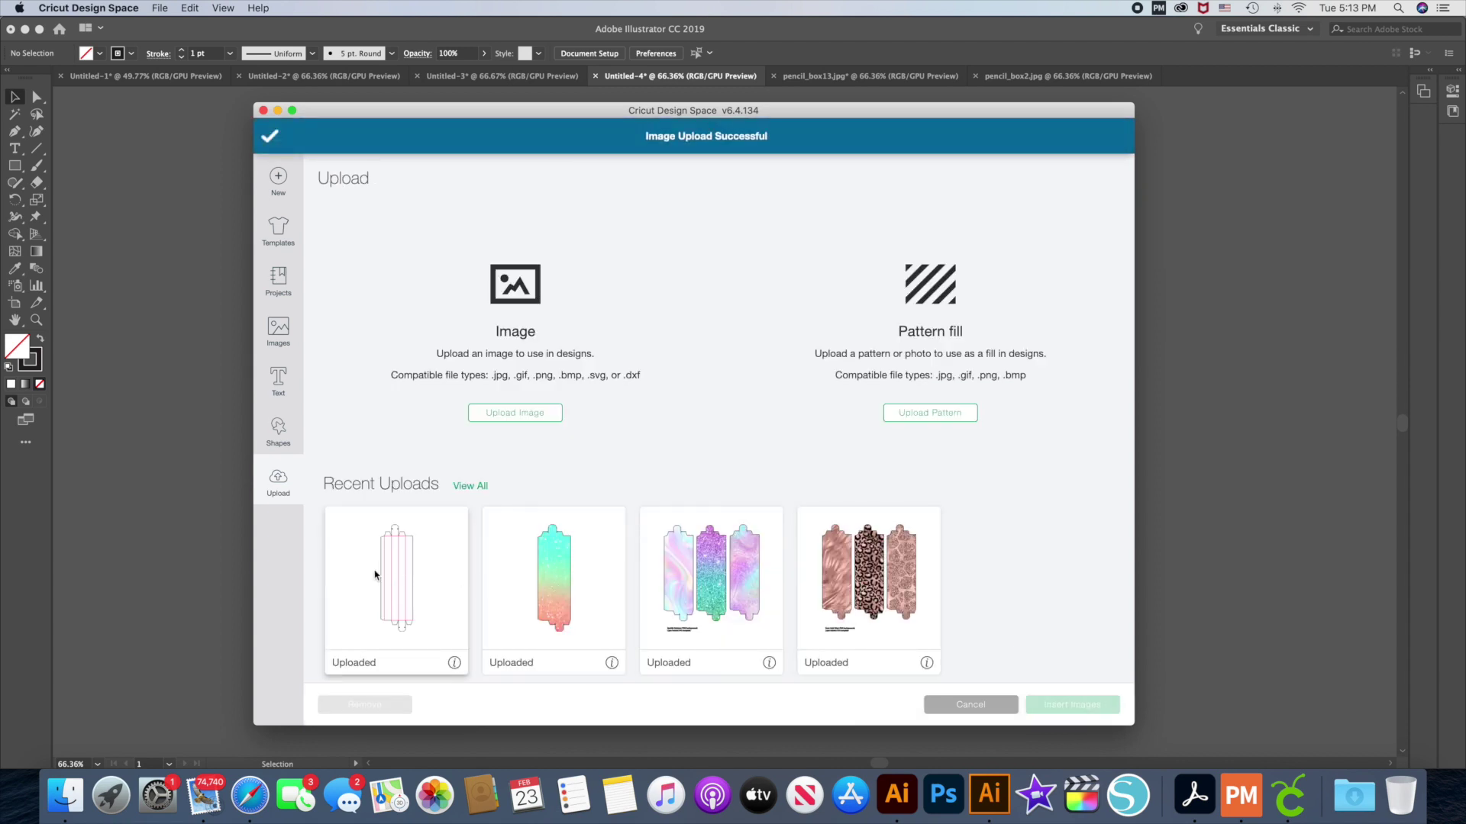
# - Insert the INKJOY_box01-01 upload and move it toward the canvas's upper left
pyautogui.click(378, 574)
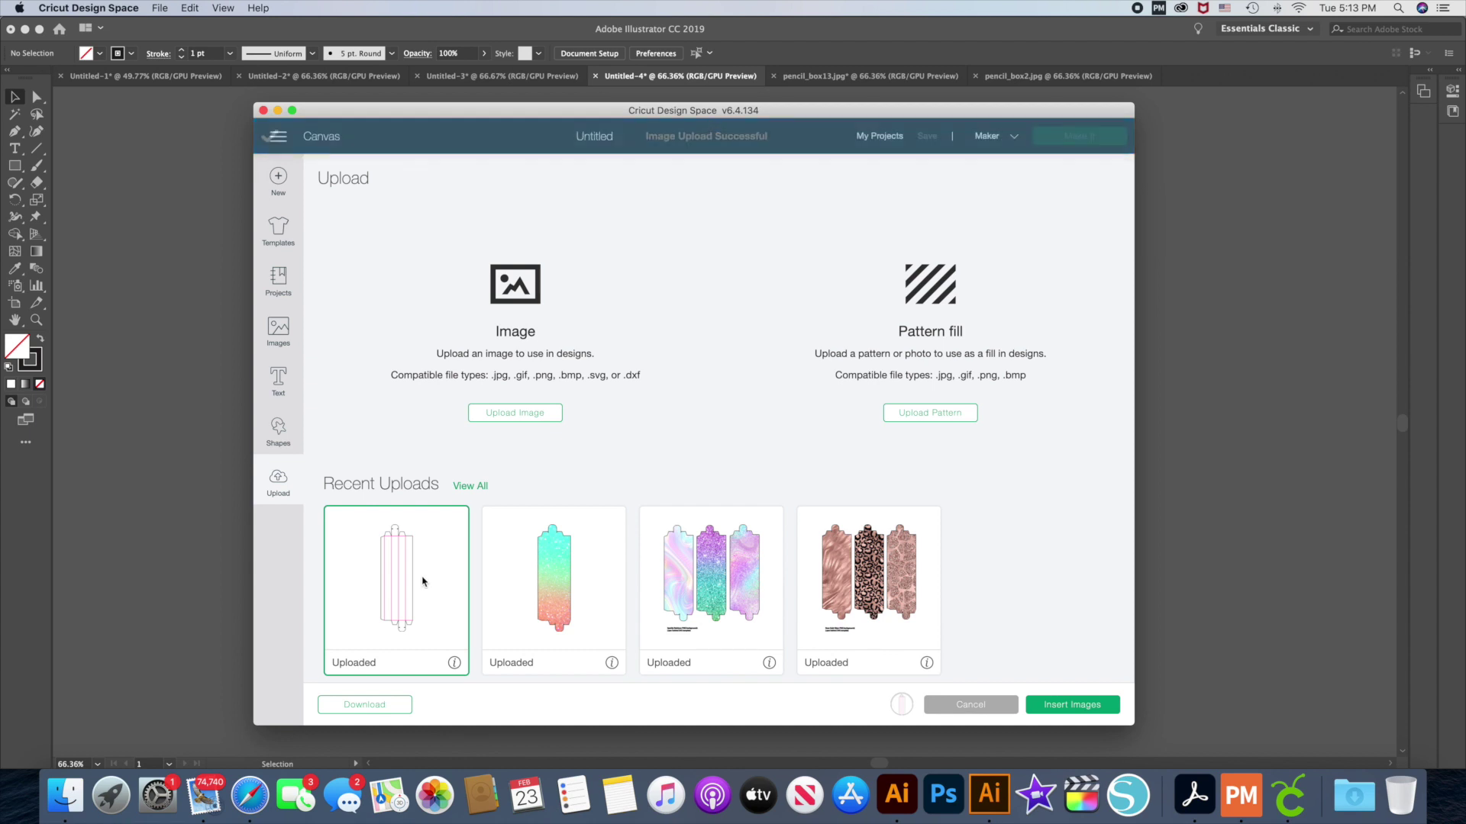
pyautogui.click(1071, 705)
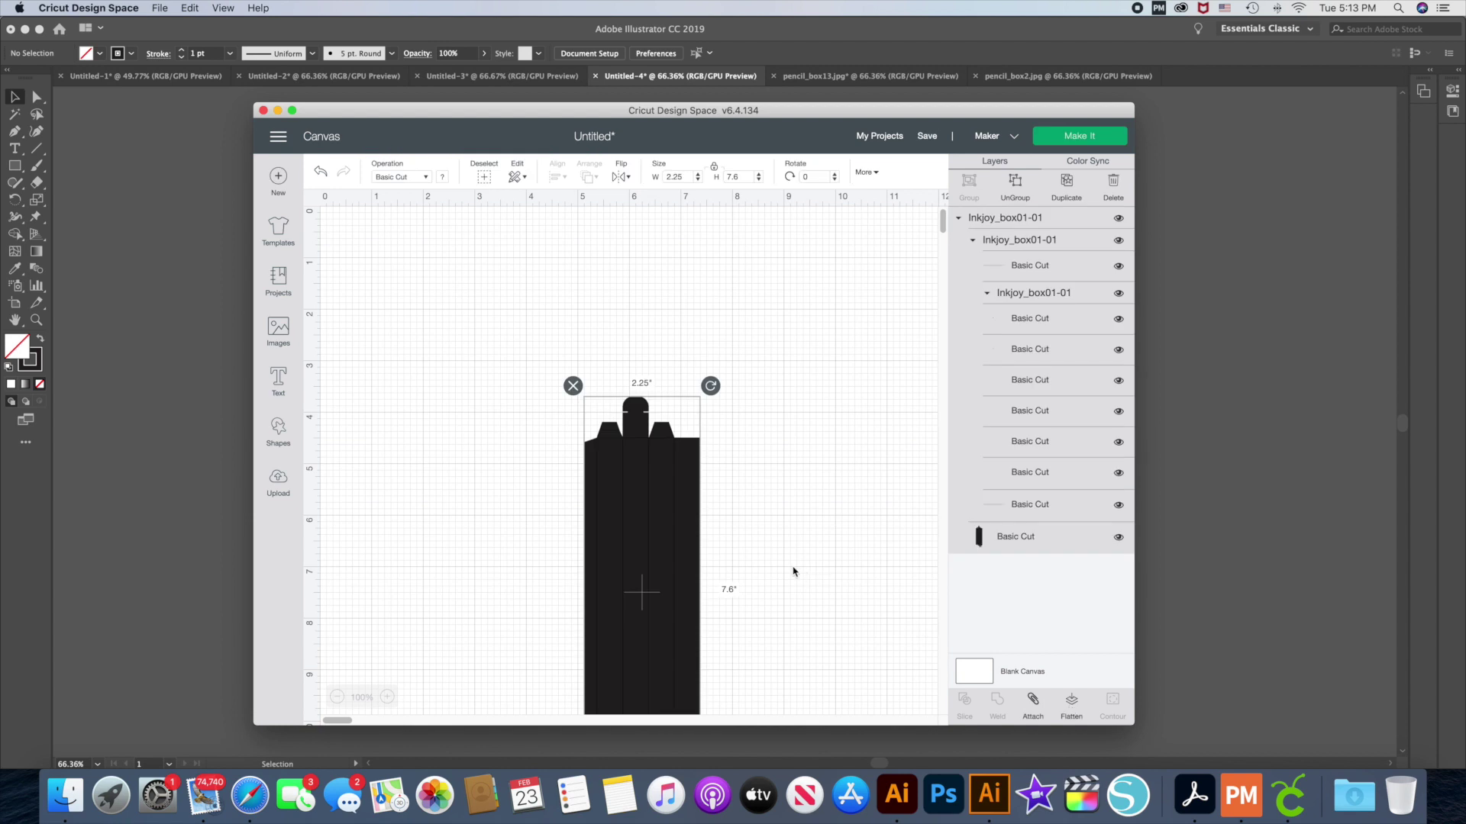
pyautogui.moveTo(673, 534); pyautogui.dragTo(525, 382)
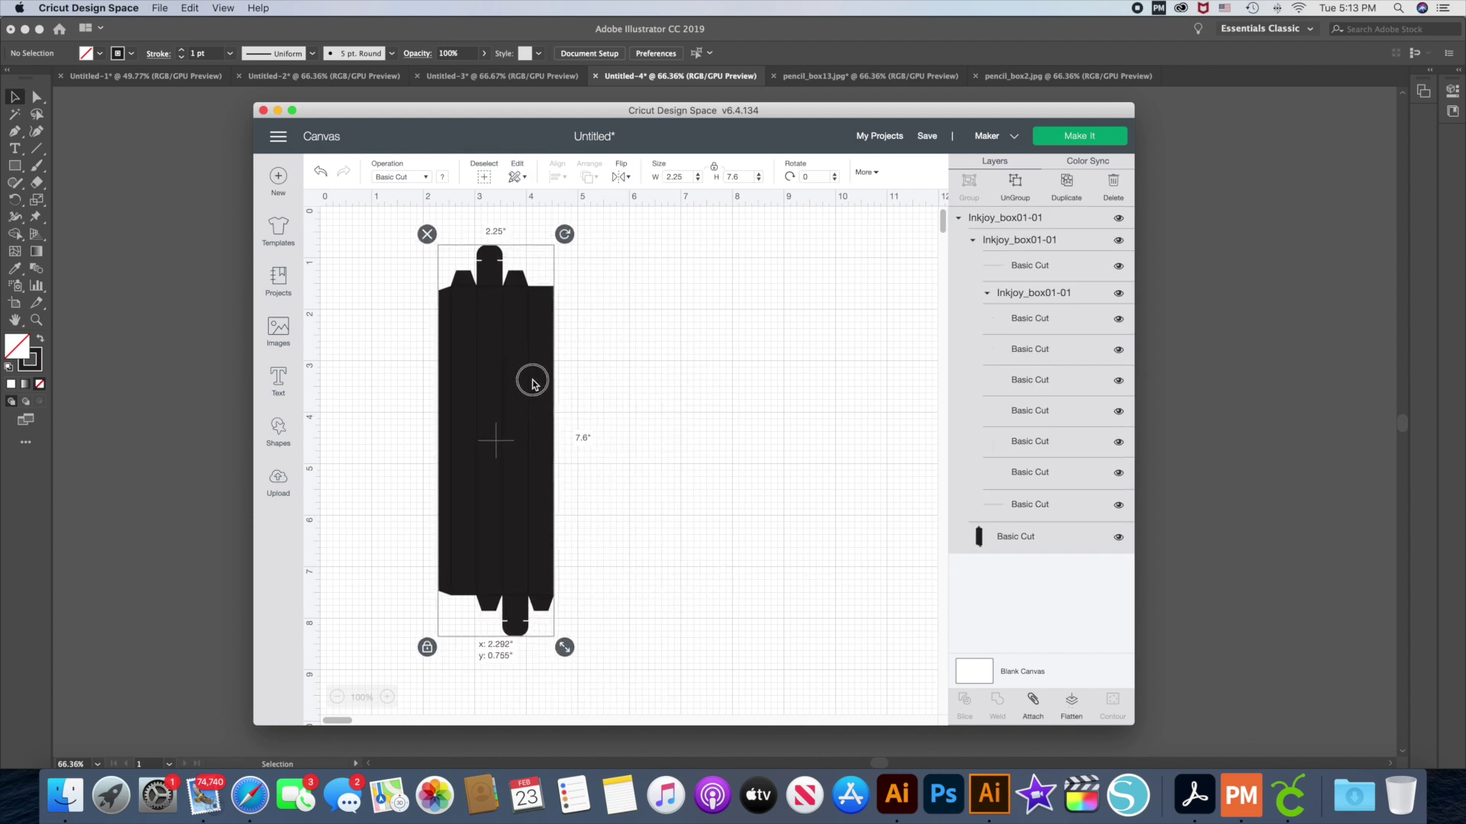
# - Change the box template's colour to white
pyautogui.click(443, 180)
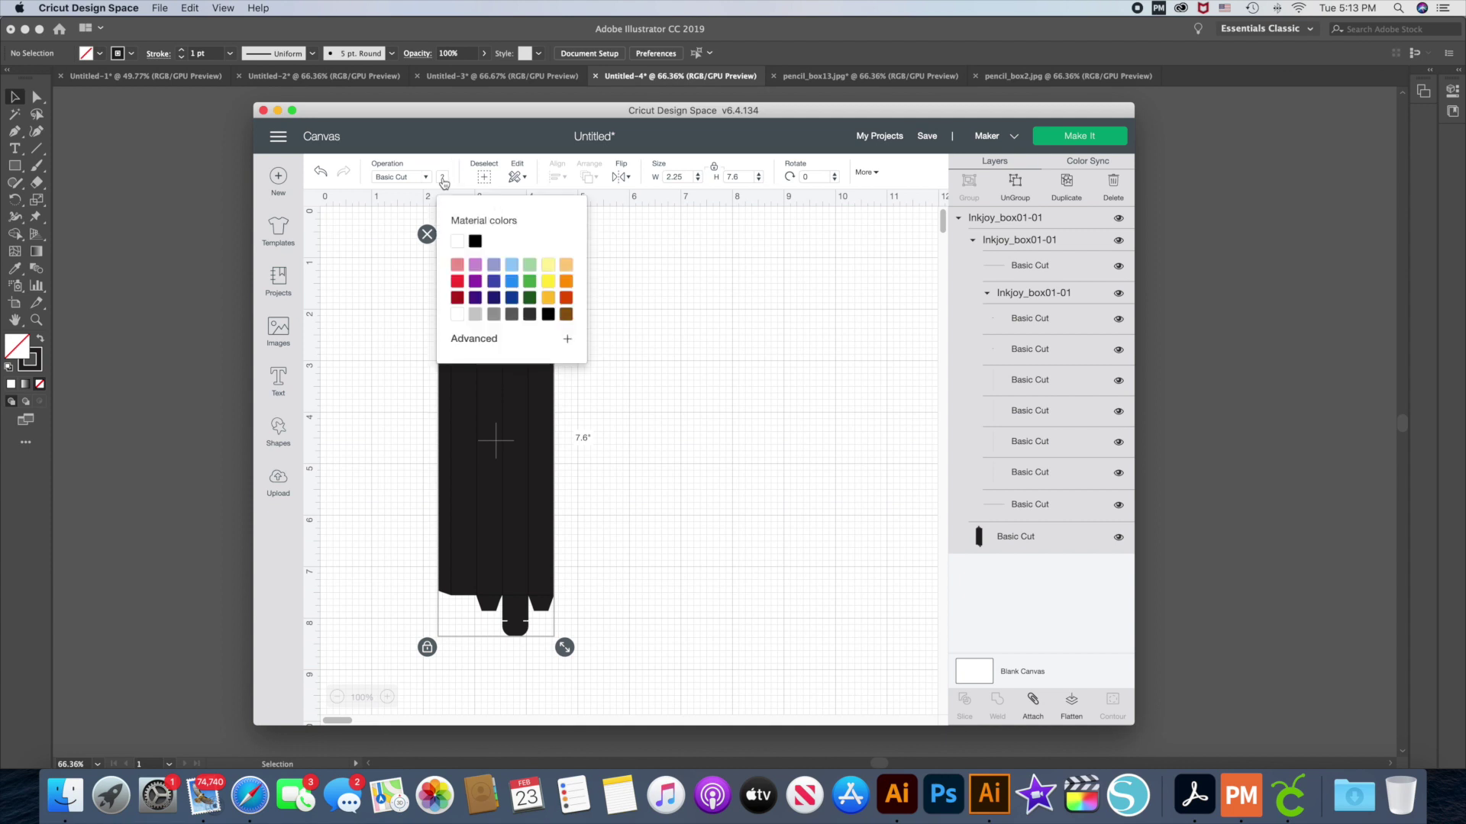
pyautogui.click(456, 241)
pyautogui.click(641, 337)
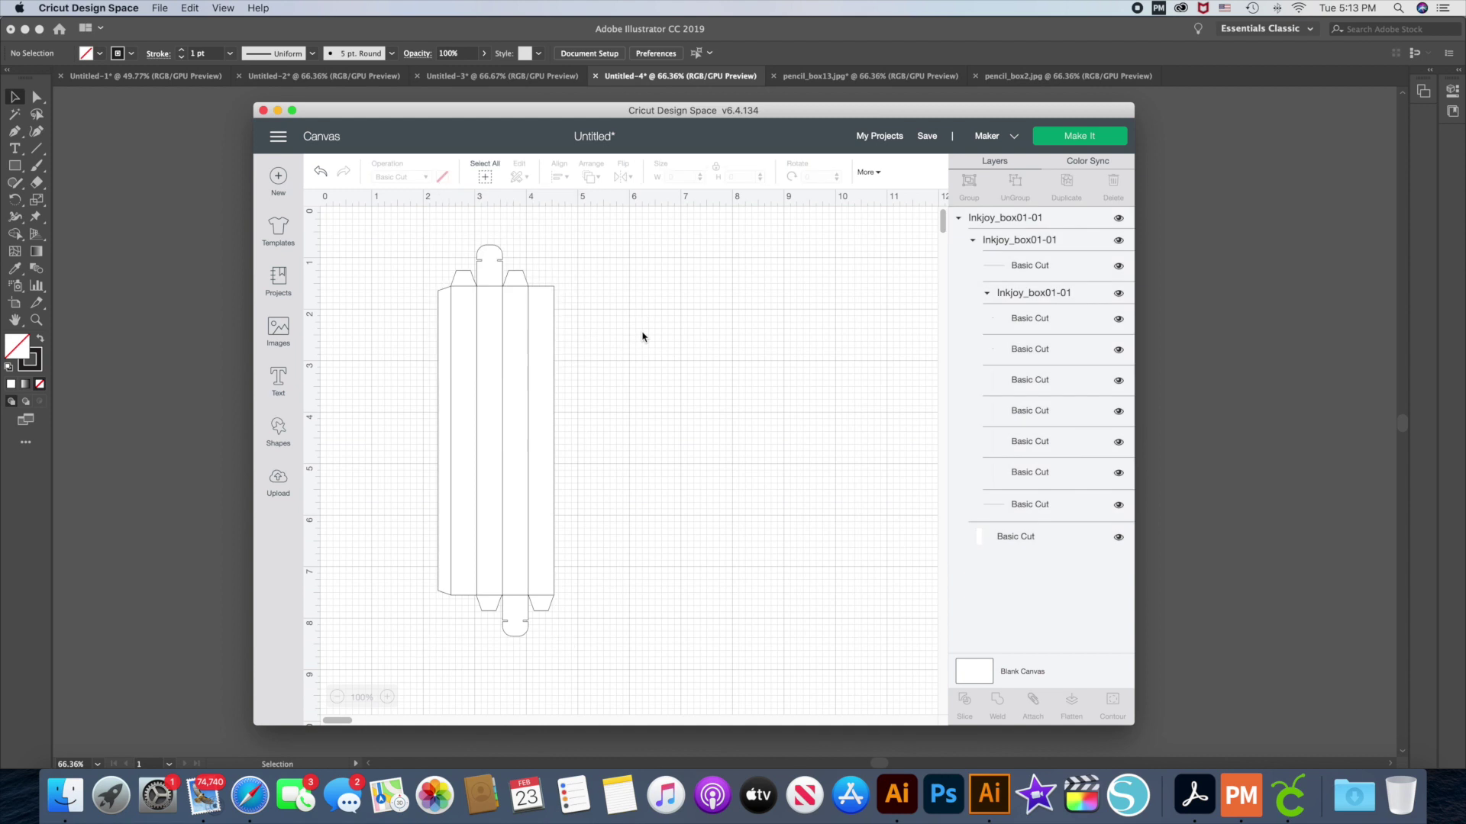
# - Toggle each Basic Cut layer's visibility to identify which lines are fold lines
pyautogui.click(1118, 269)
pyautogui.click(1118, 269)
pyautogui.click(1118, 321)
pyautogui.click(1120, 321)
pyautogui.click(1119, 350)
pyautogui.click(1118, 351)
pyautogui.click(1118, 381)
pyautogui.click(1119, 381)
pyautogui.click(1119, 412)
pyautogui.click(1119, 413)
# - Select the seven inner fold-line layers of Inkjoy_box01-01 together
pyautogui.click(1029, 267)
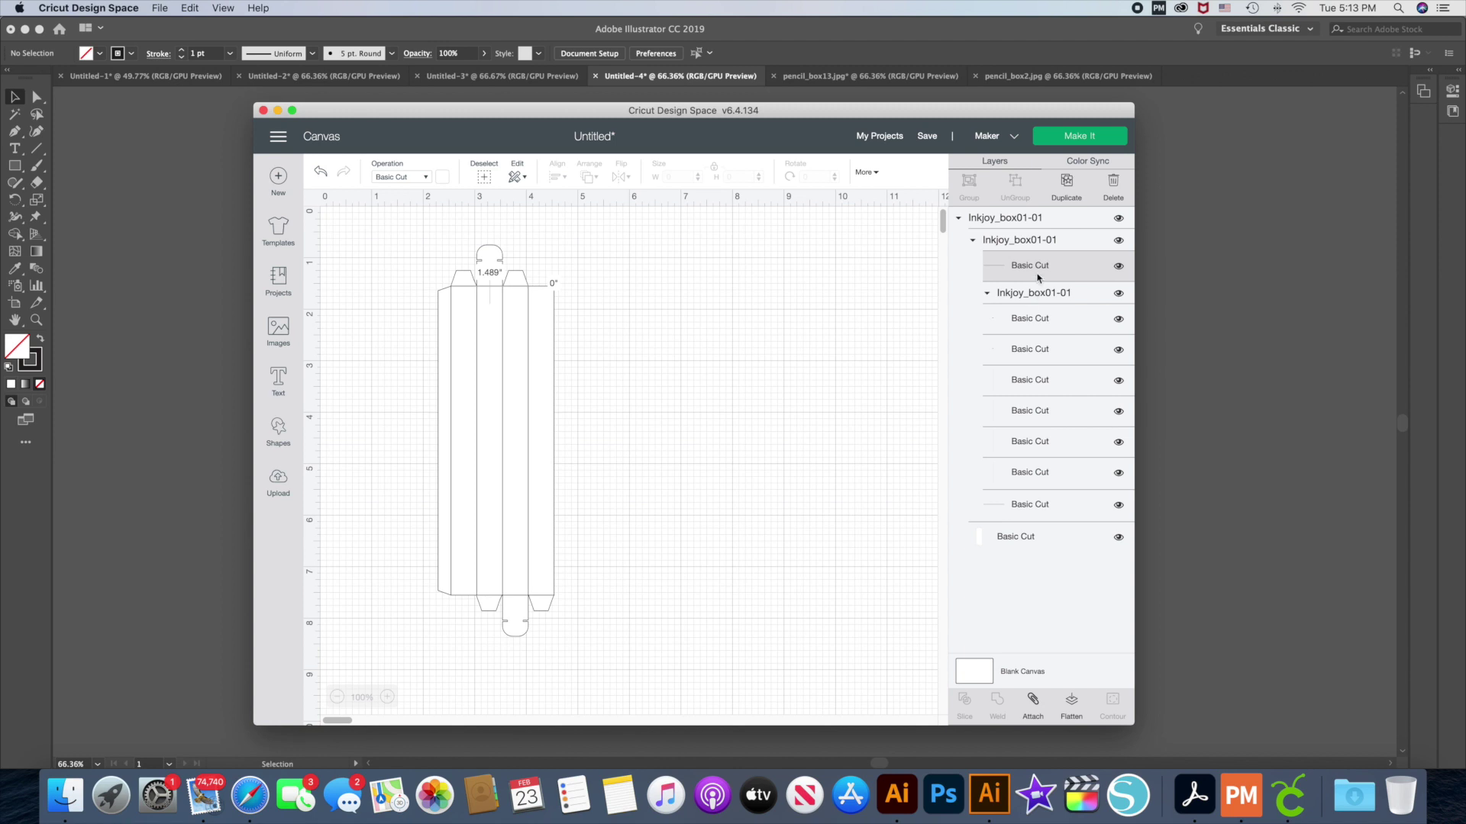
pyautogui.click(1036, 267)
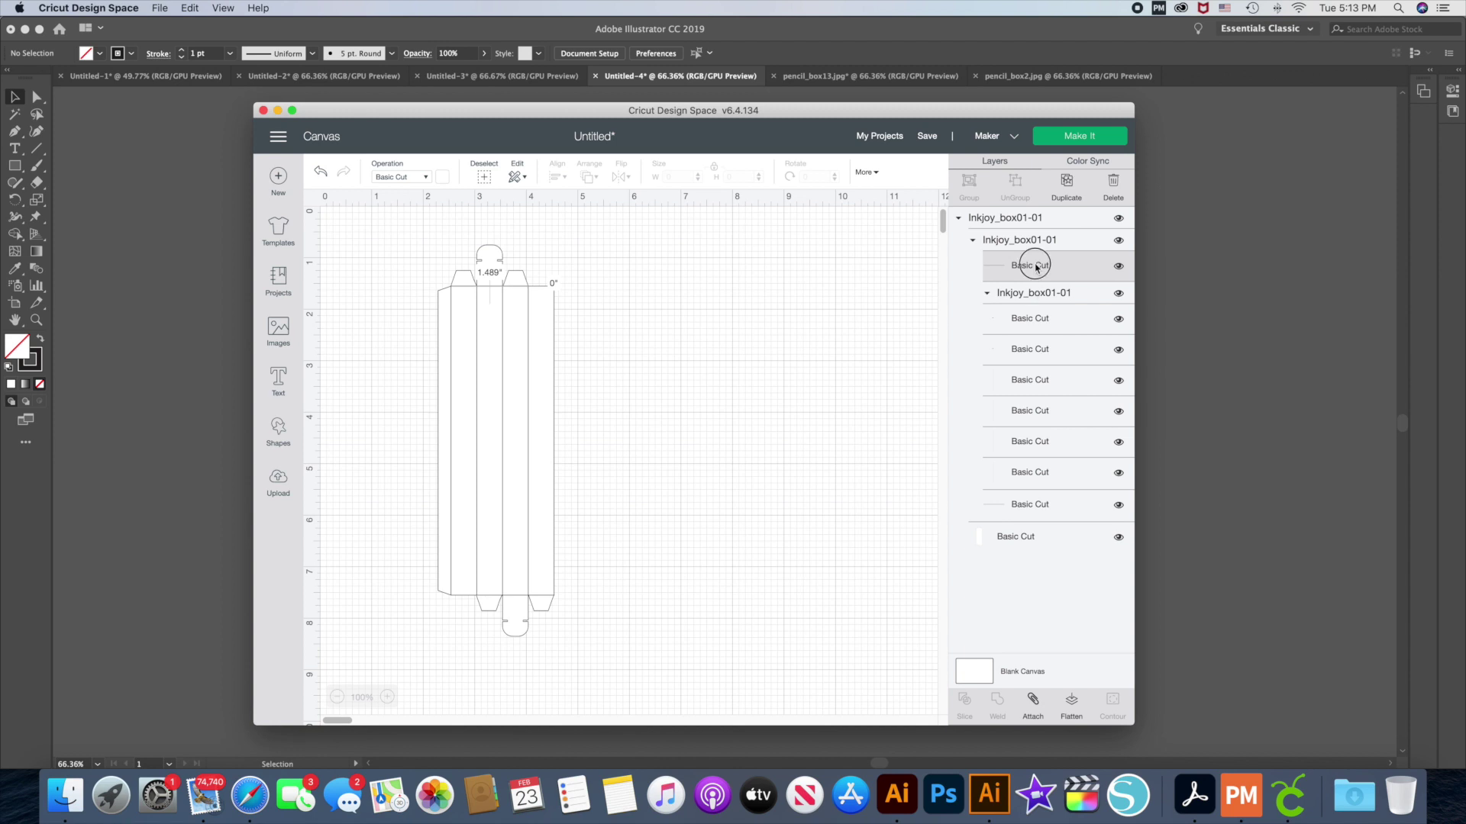
pyautogui.click(1039, 321)
pyautogui.keyDown('shift'); pyautogui.click(1039, 351); pyautogui.keyUp('shift')
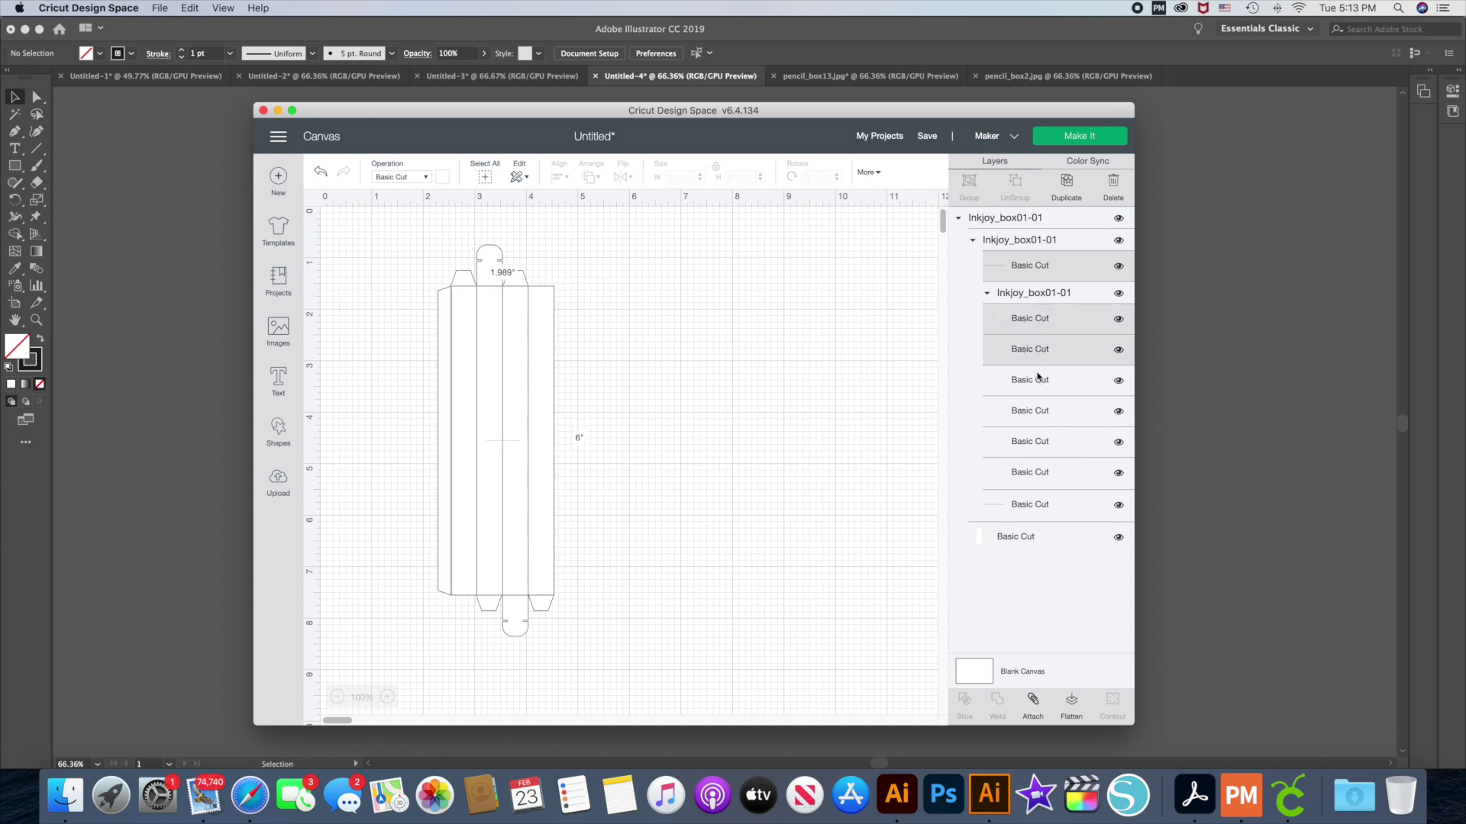
pyautogui.keyDown('shift'); pyautogui.click(1039, 383); pyautogui.keyUp('shift')
pyautogui.keyDown('shift'); pyautogui.click(1039, 412); pyautogui.keyUp('shift')
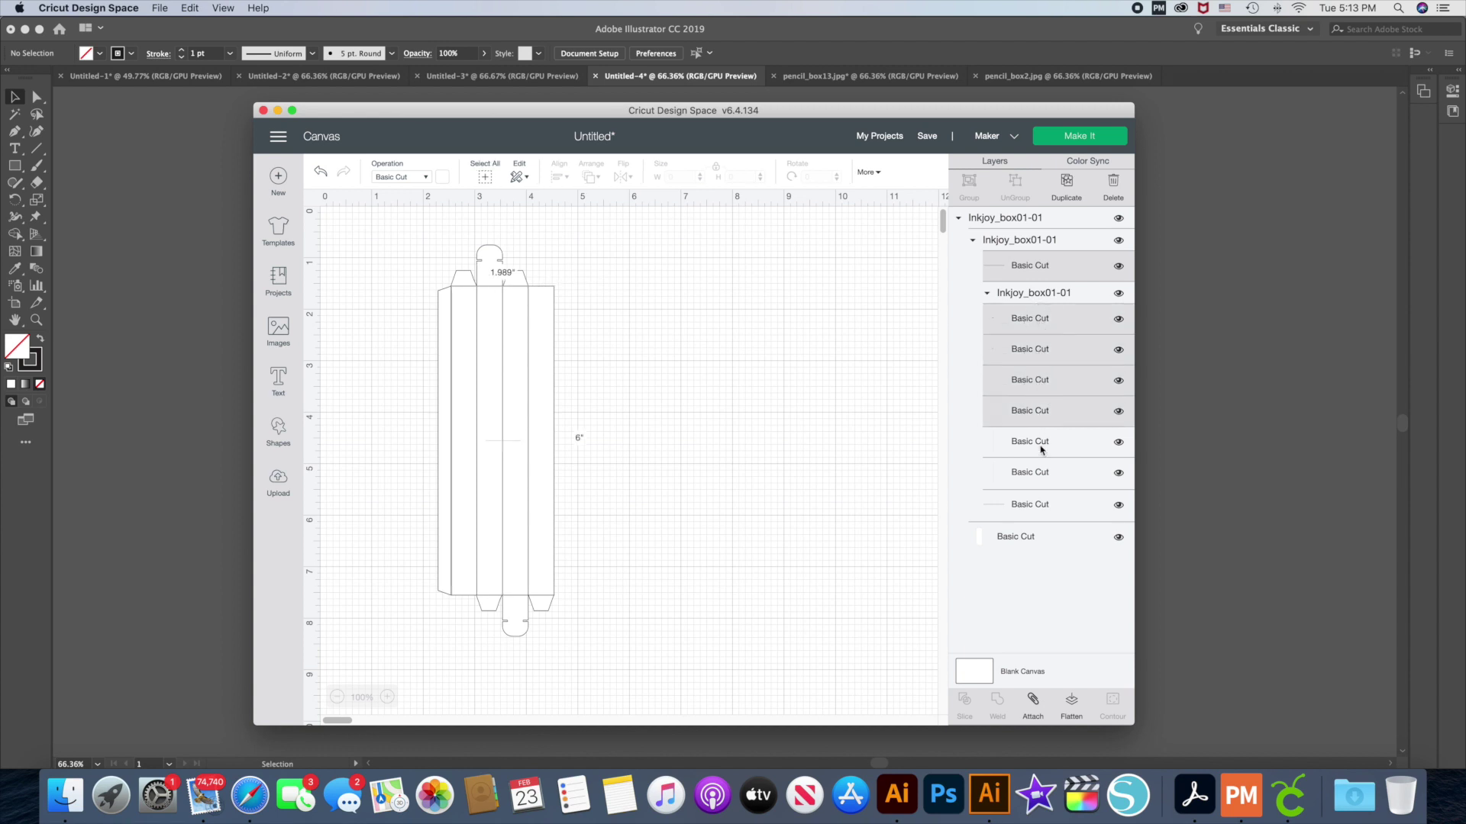
pyautogui.keyDown('shift'); pyautogui.click(1040, 442); pyautogui.keyUp('shift')
pyautogui.keyDown('shift'); pyautogui.click(1041, 474); pyautogui.keyUp('shift')
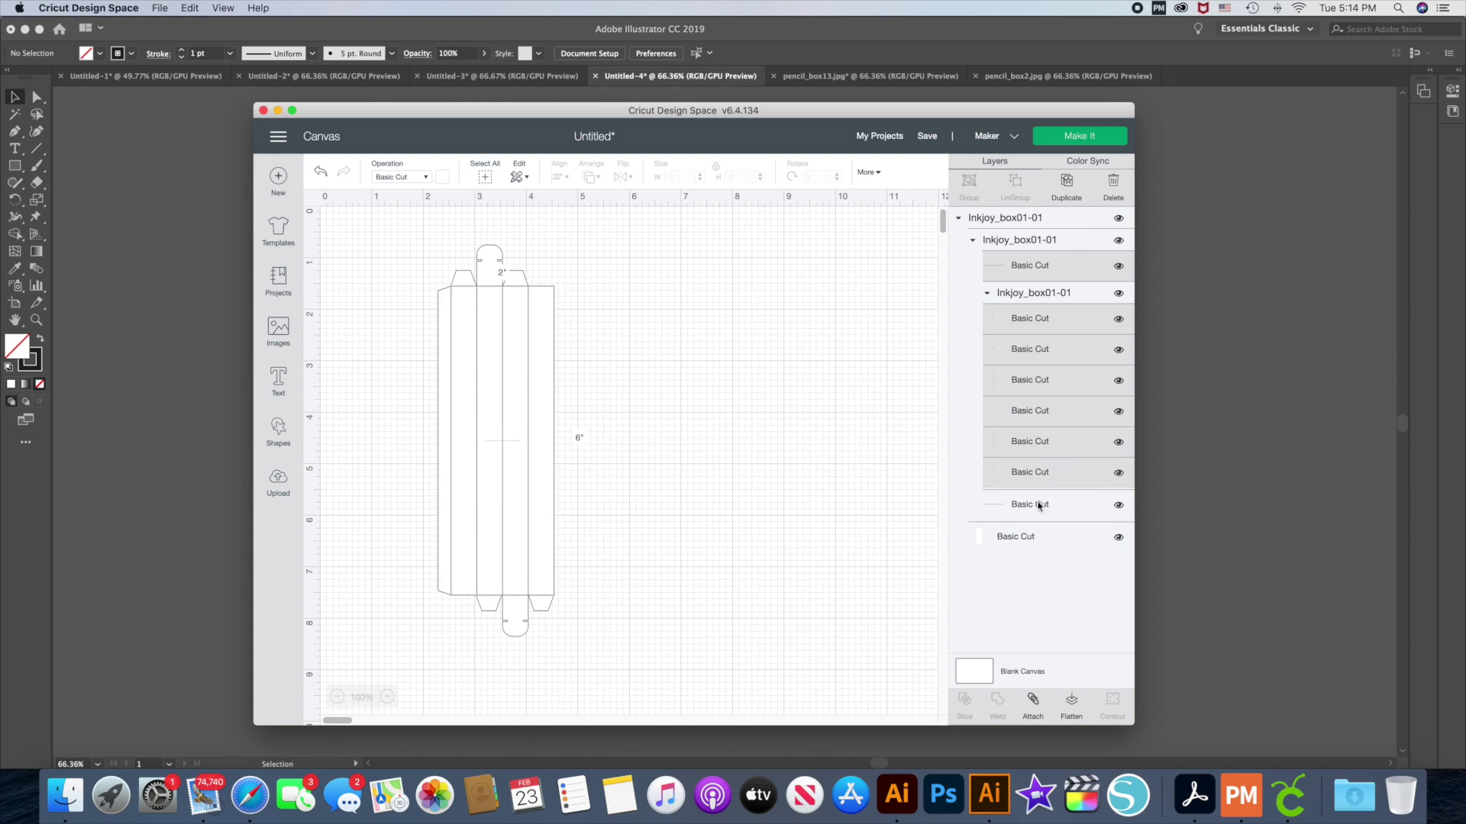
pyautogui.keyDown('shift'); pyautogui.click(1038, 506); pyautogui.keyUp('shift')
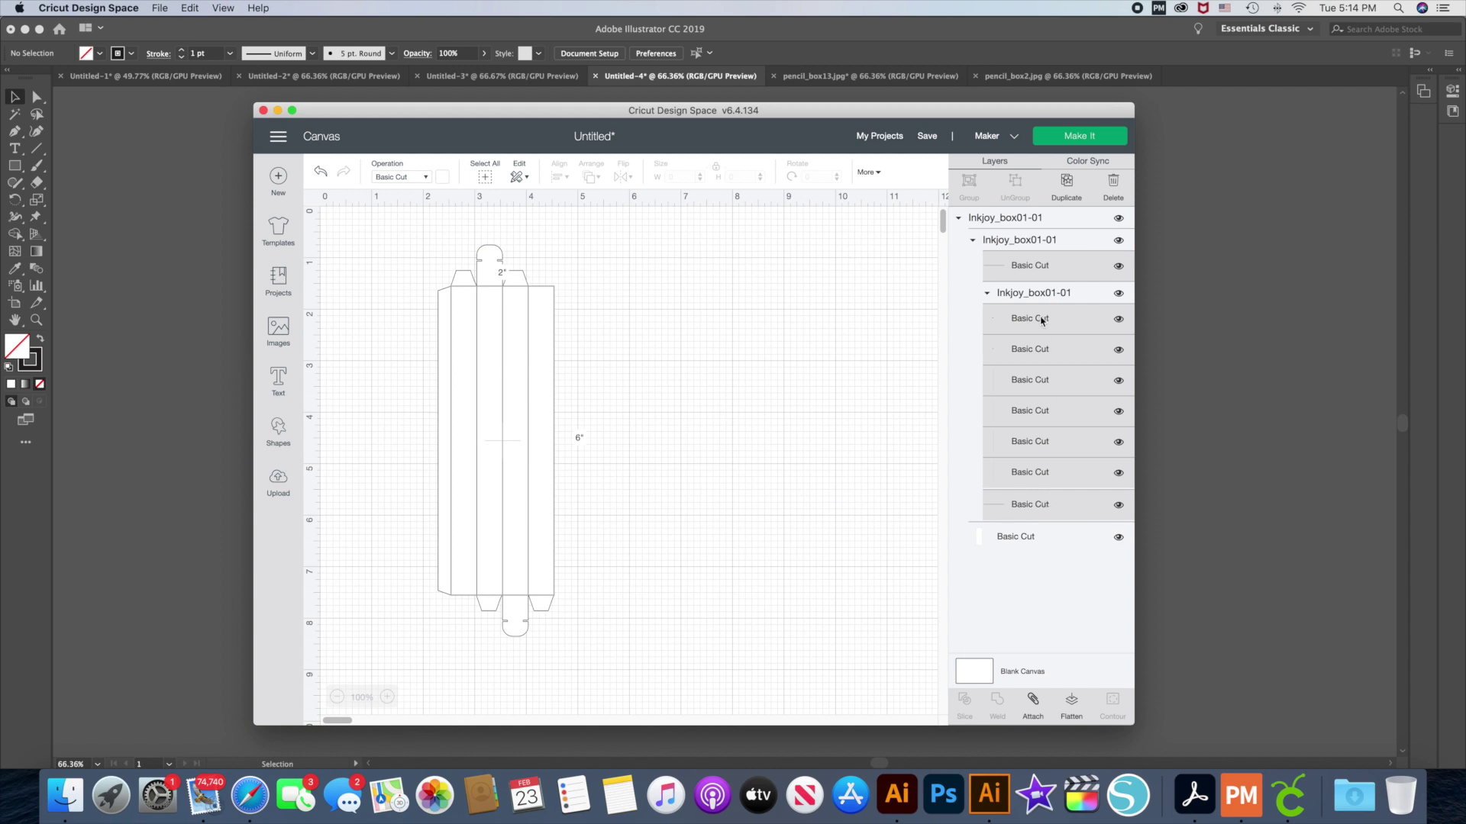
pyautogui.click(427, 179)
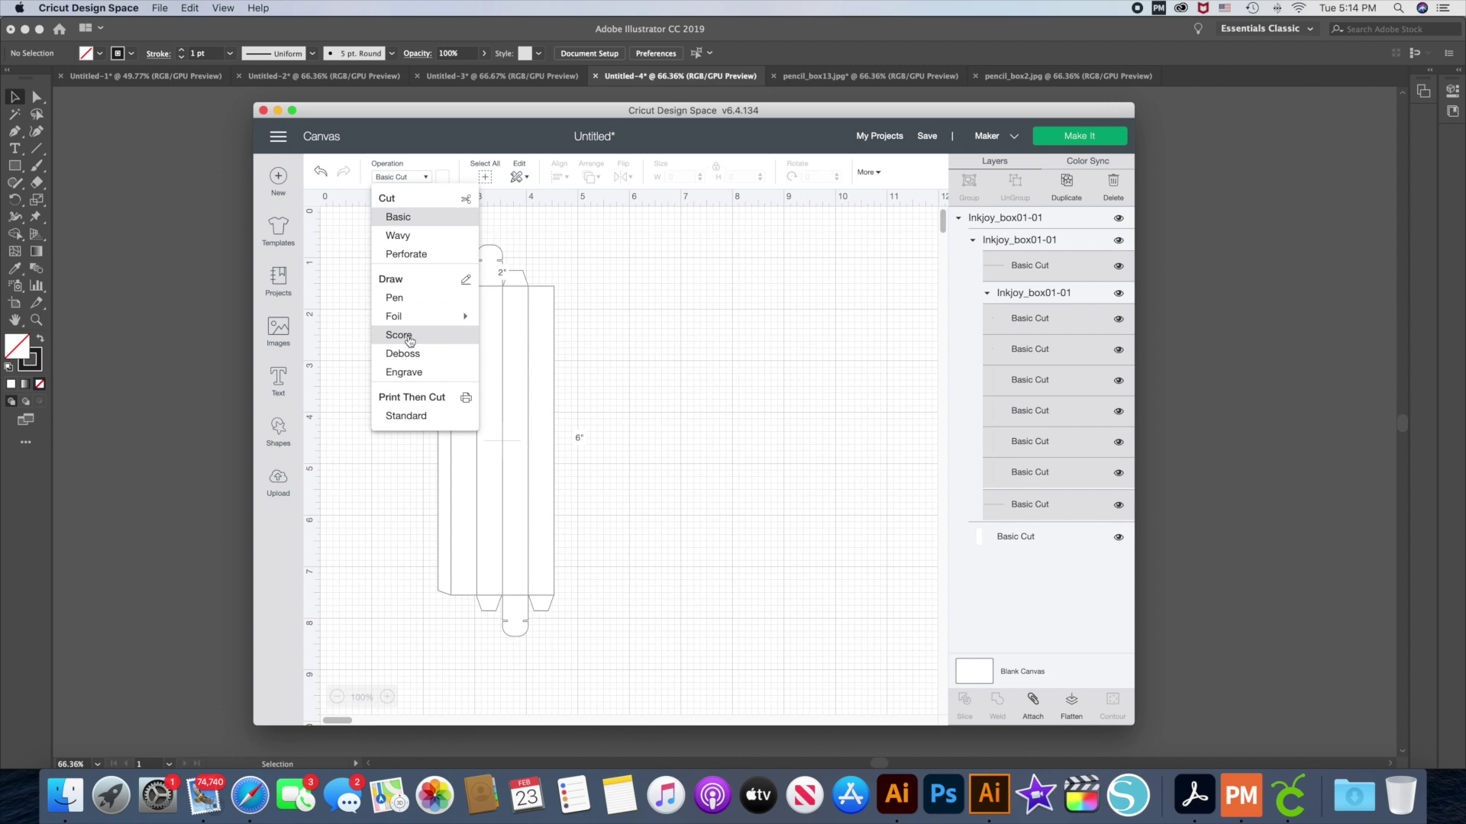
# - Set the selected fold lines to Score, then verify by toggling the outline layer
pyautogui.click(410, 338)
pyautogui.click(648, 345)
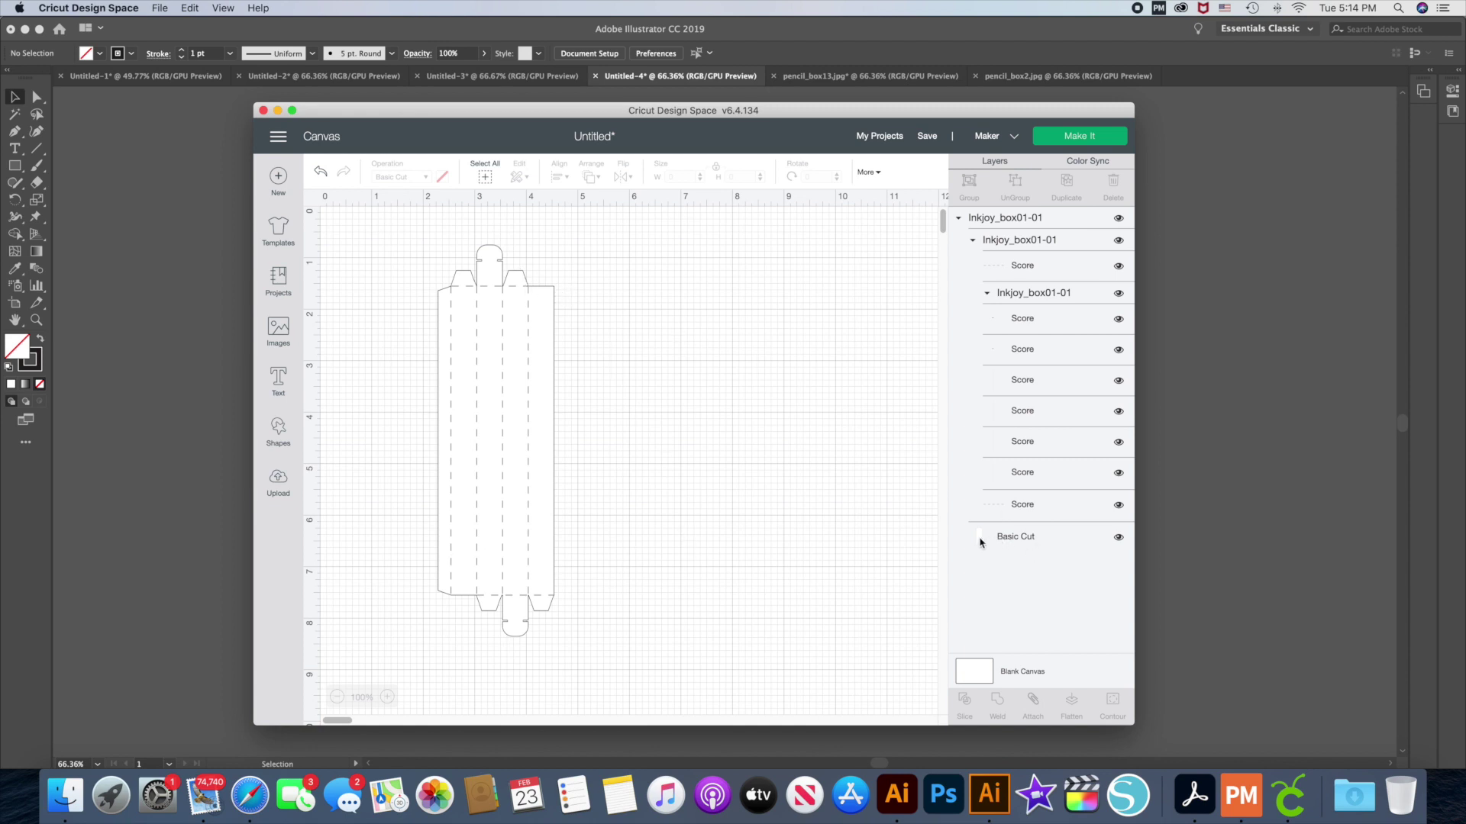
pyautogui.click(1118, 539)
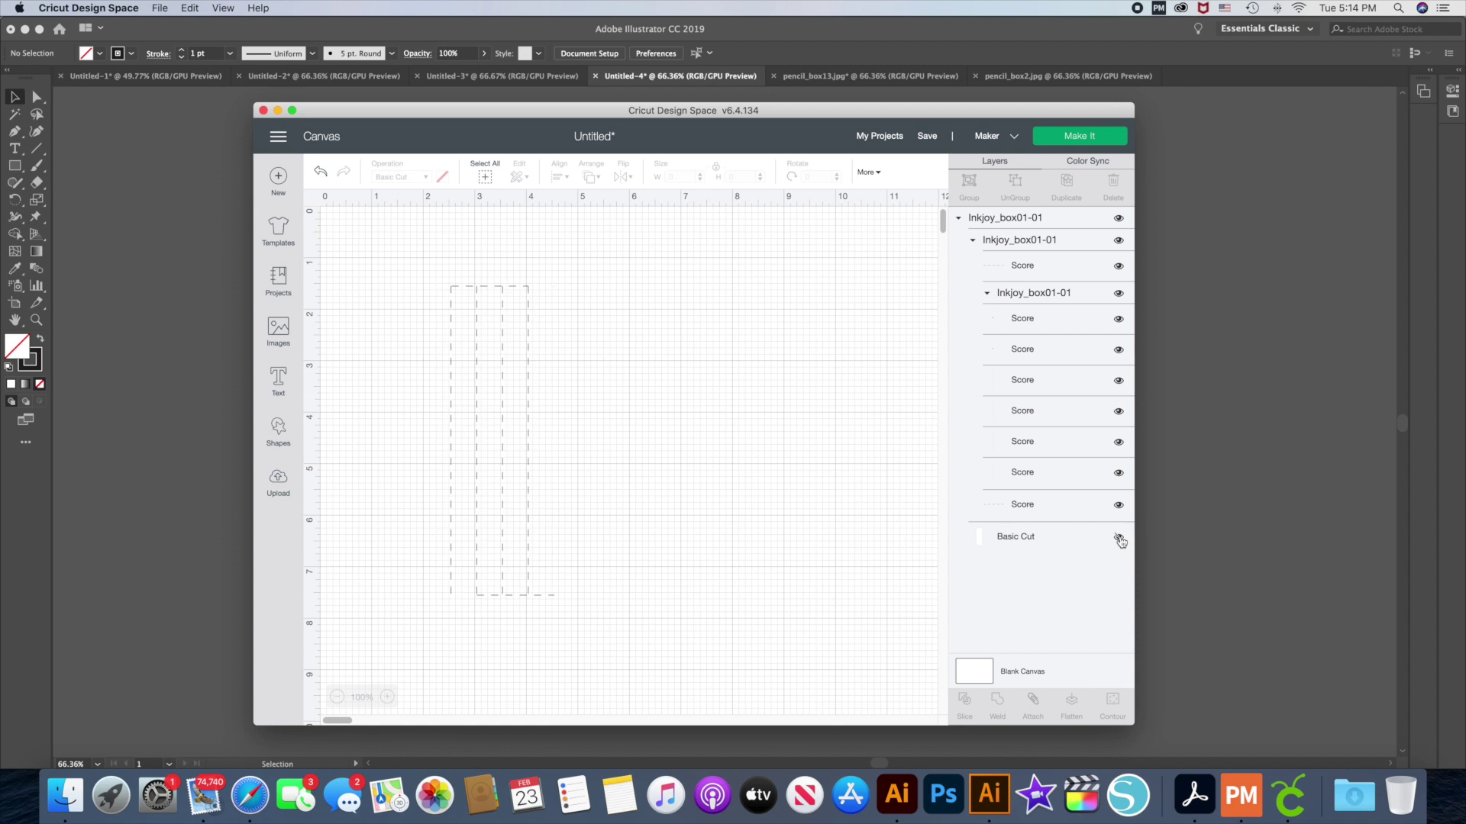
pyautogui.click(1118, 539)
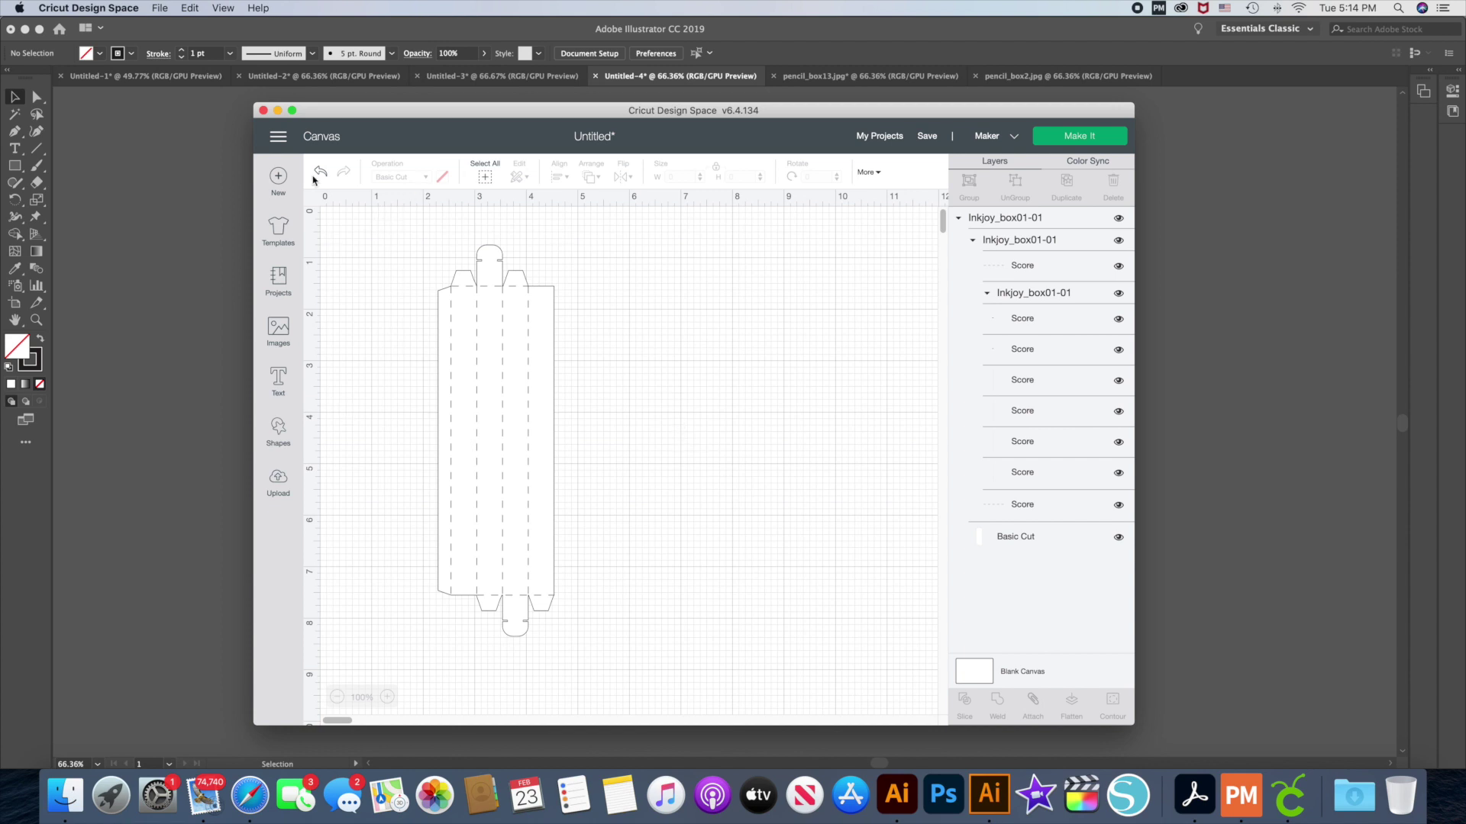
# - Browse to NO NAME > VINYL_DESIGNS > PEN_BOX and upload INKJOY_box02-01.svg
pyautogui.click(279, 477)
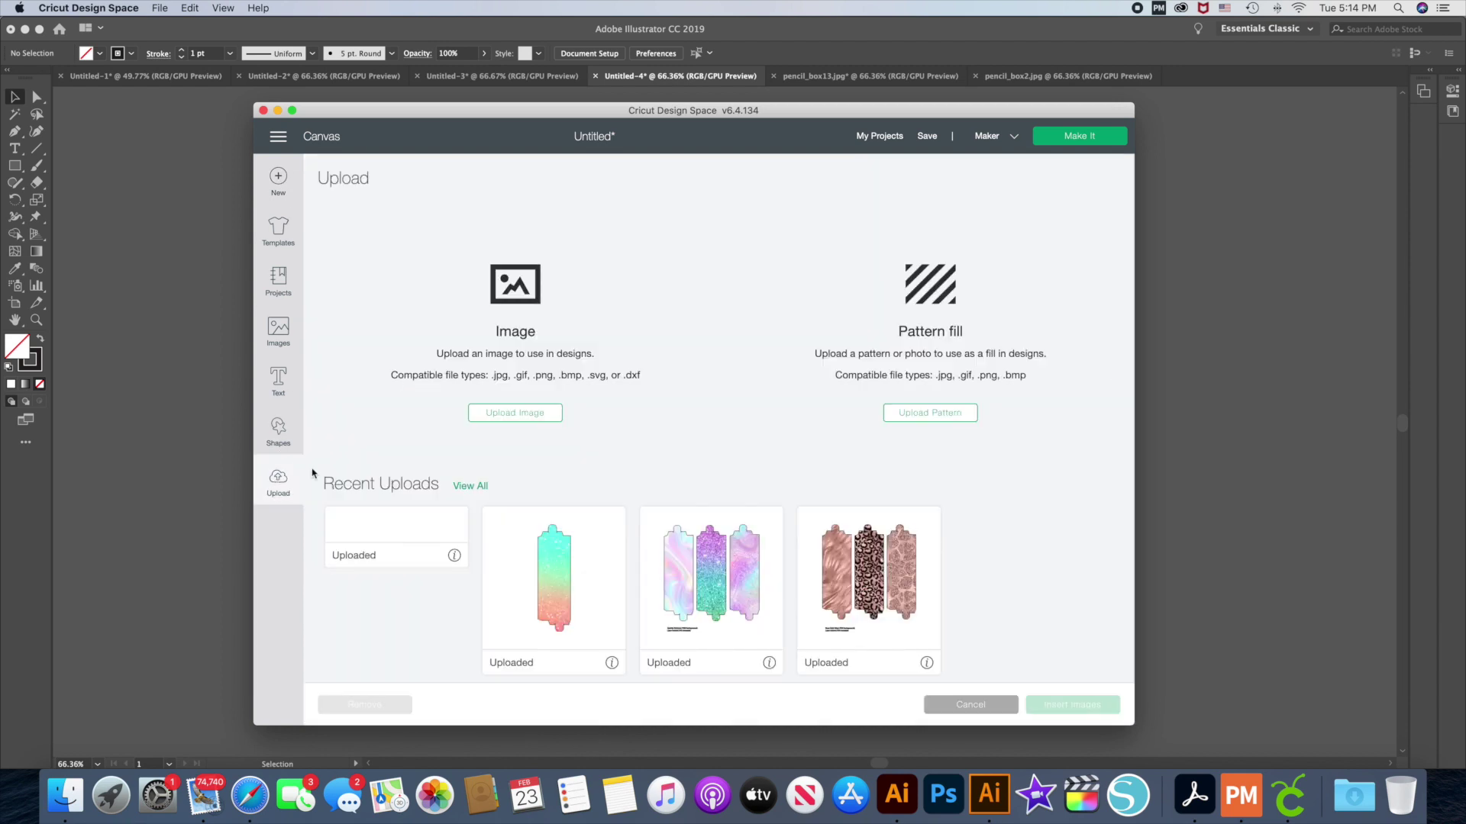
pyautogui.click(530, 412)
pyautogui.click(682, 416)
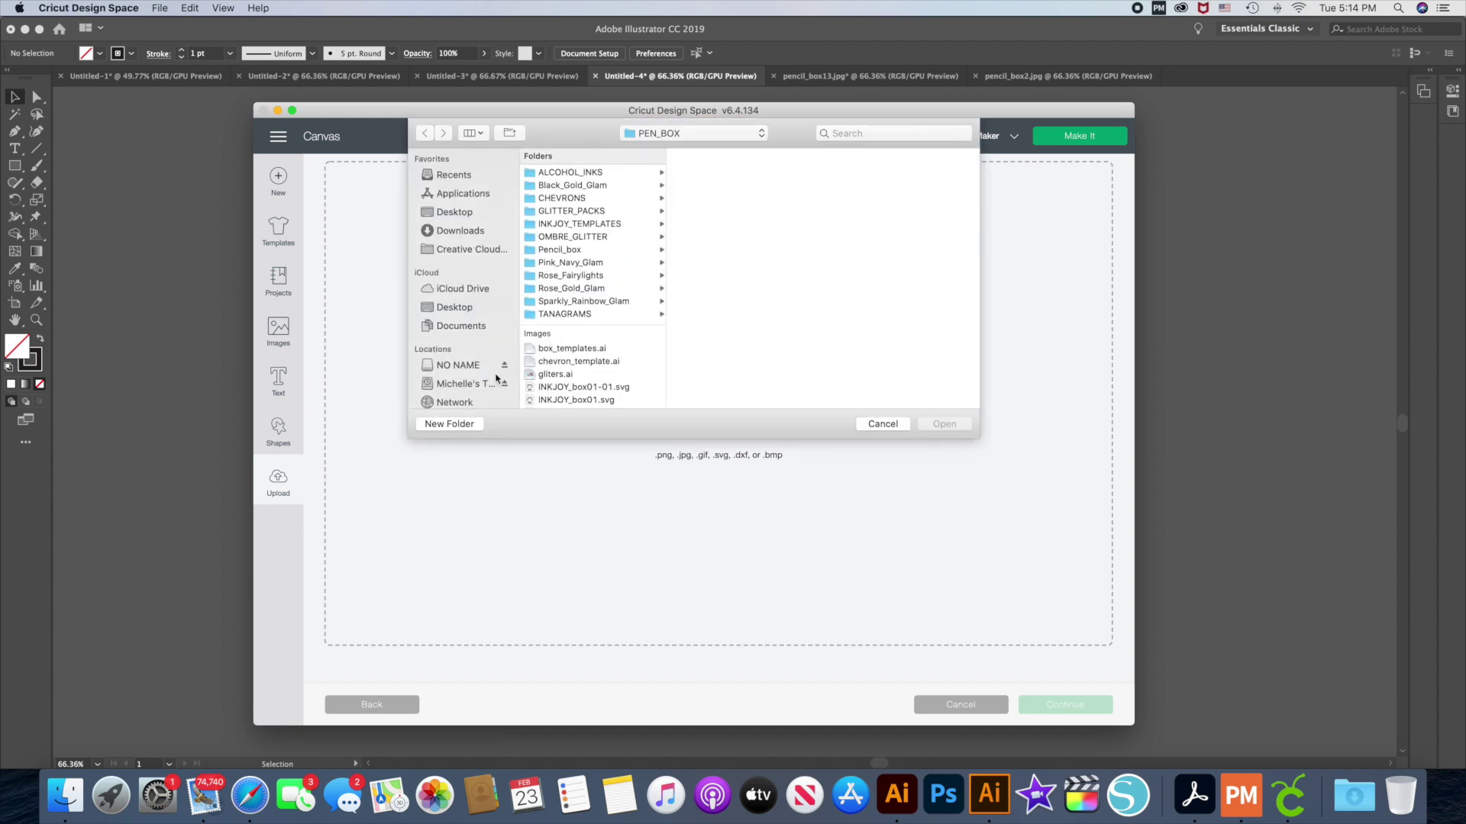
pyautogui.click(458, 365)
pyautogui.click(581, 404)
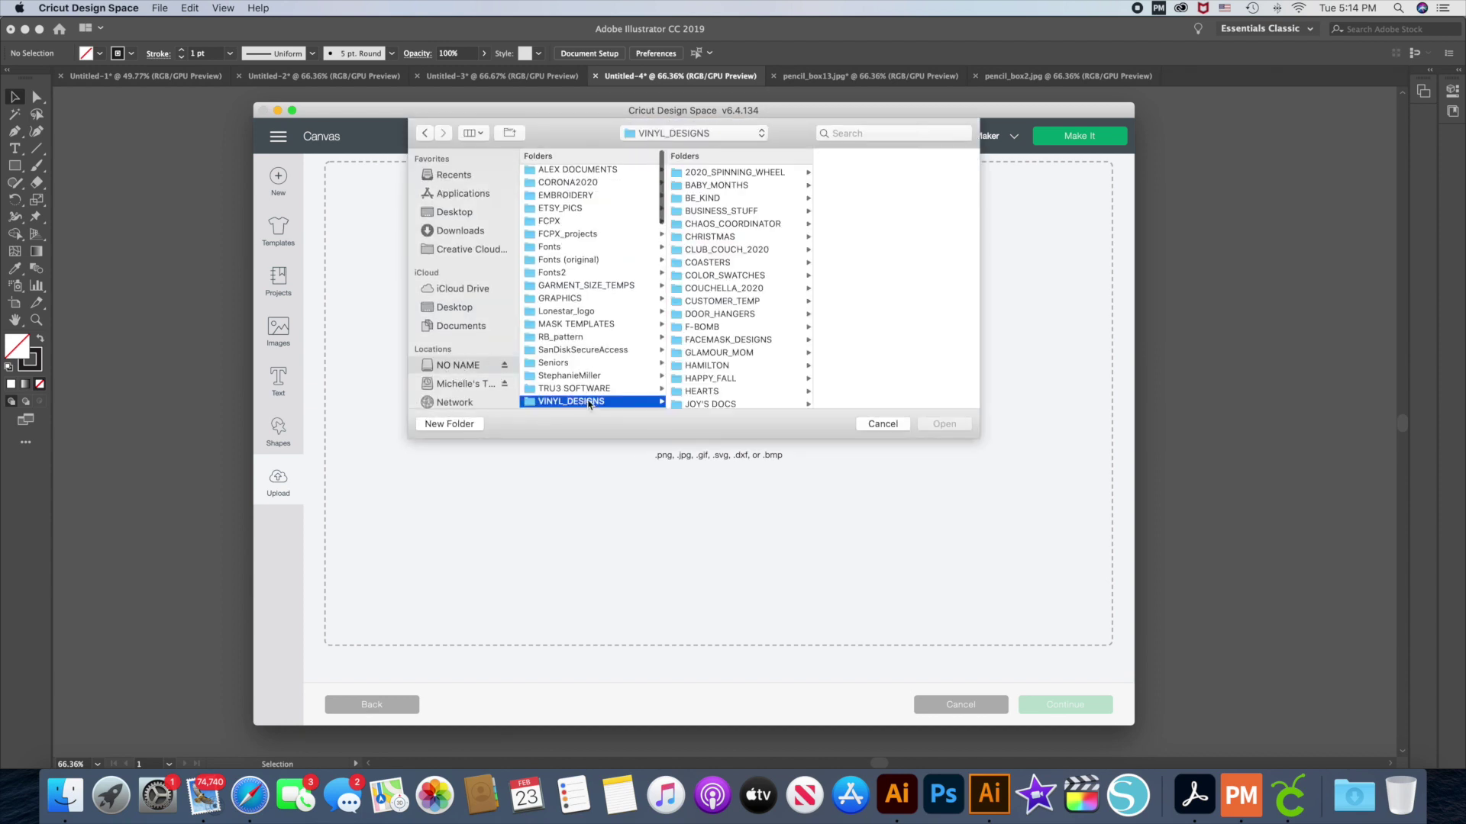
pyautogui.scroll(-5, 726, 383)
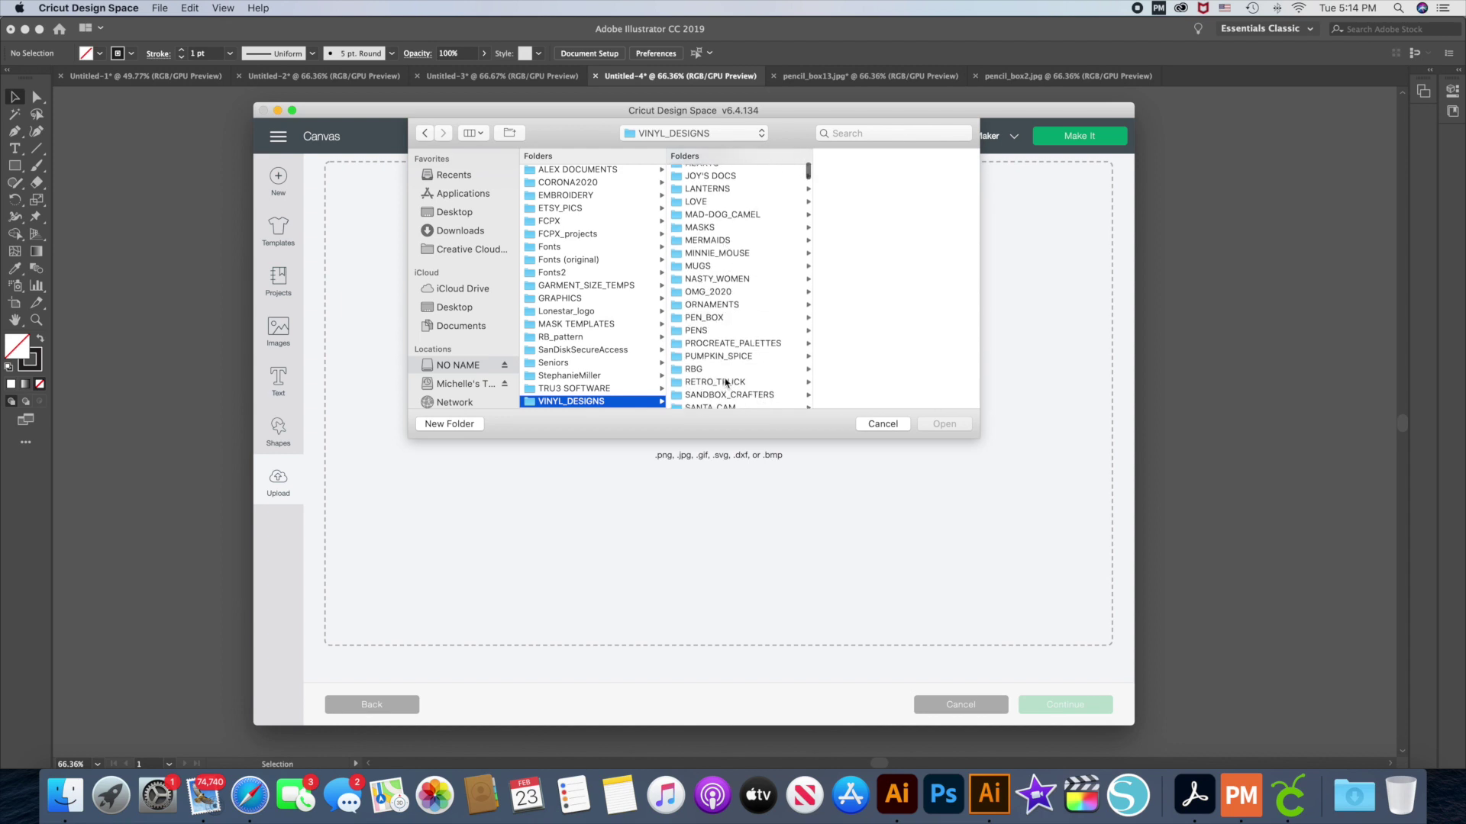
pyautogui.click(709, 318)
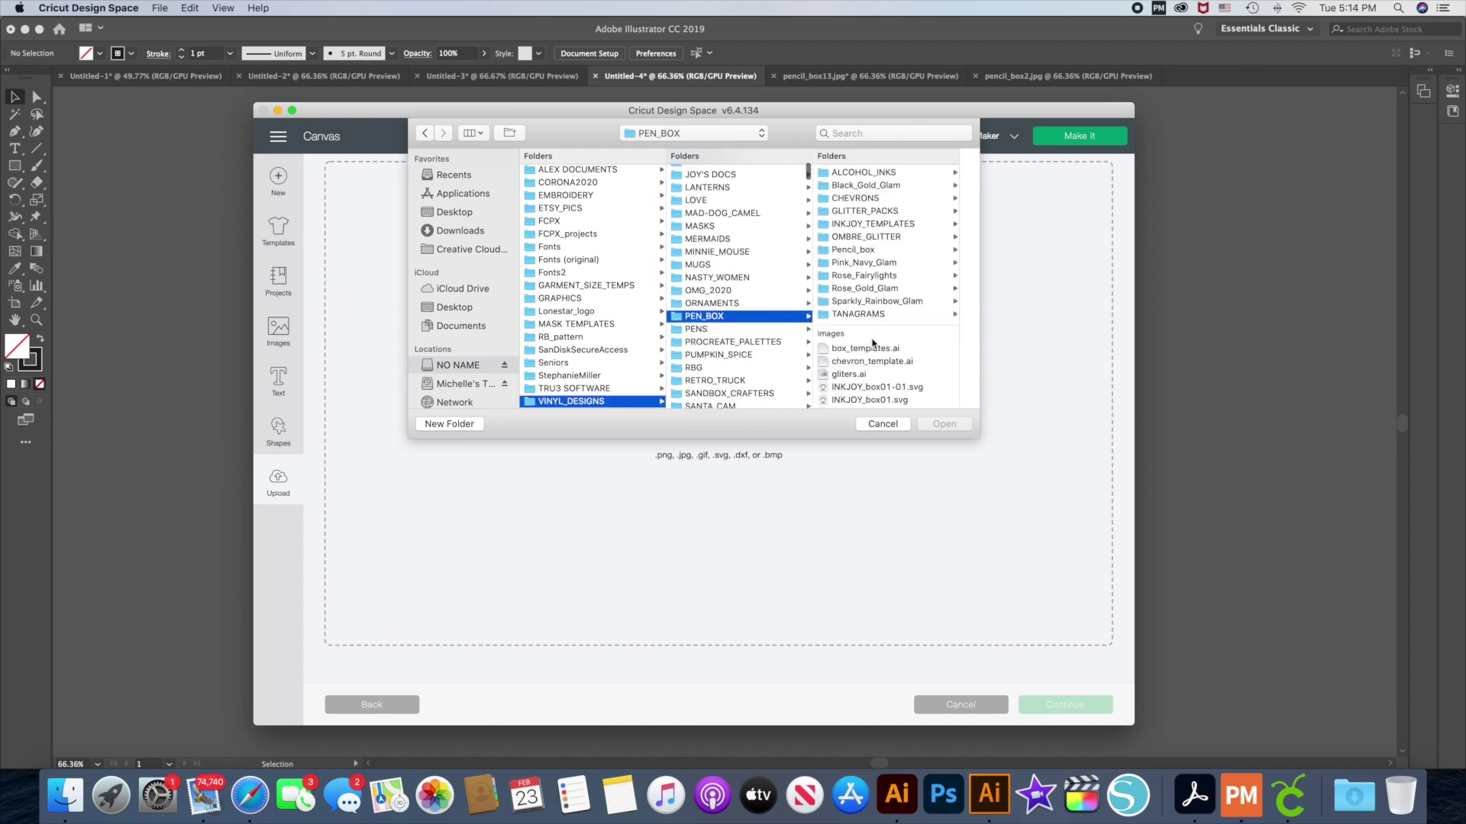
pyautogui.scroll(-2, 877, 390)
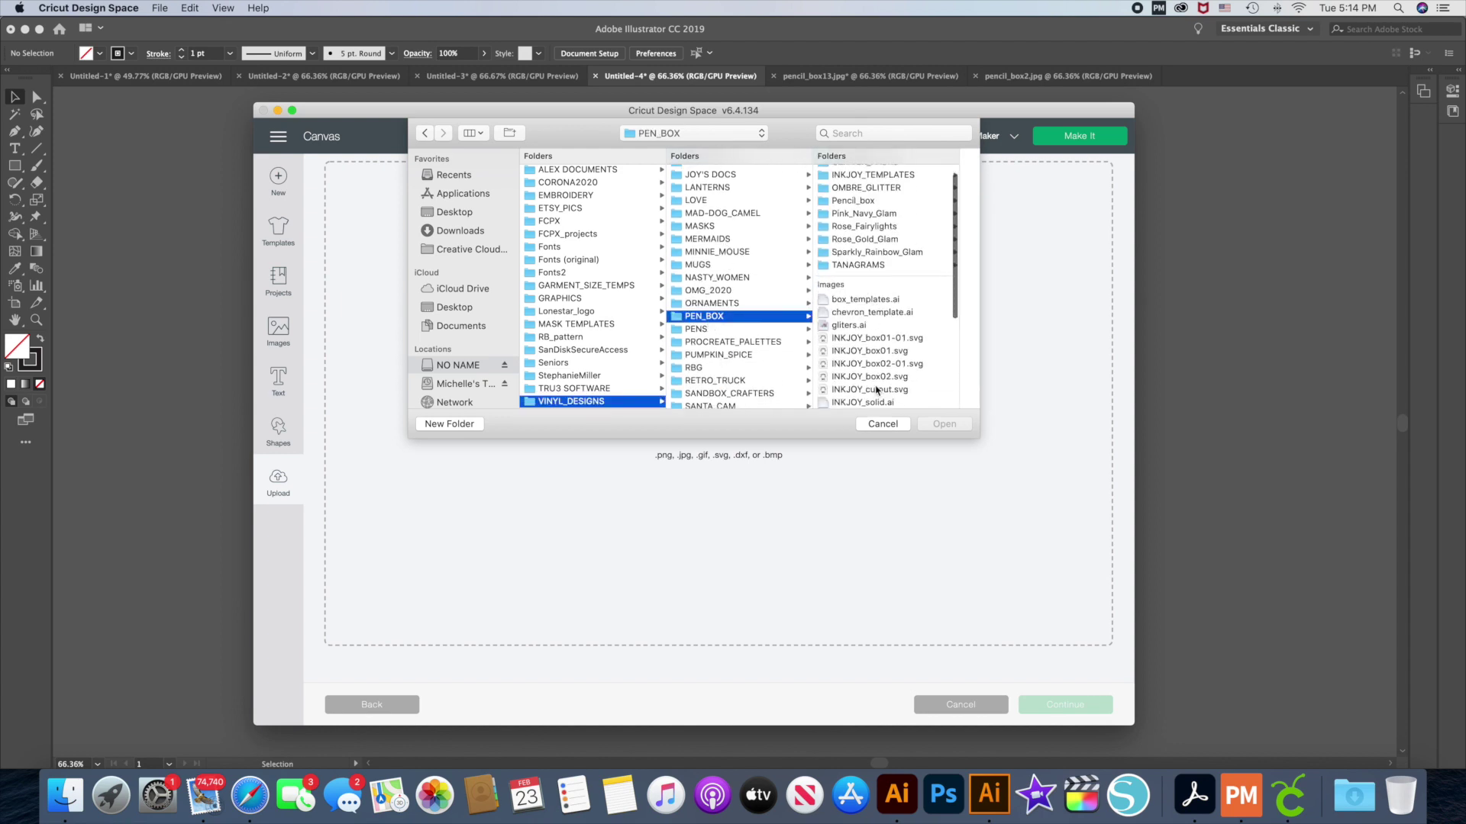
pyautogui.click(880, 364)
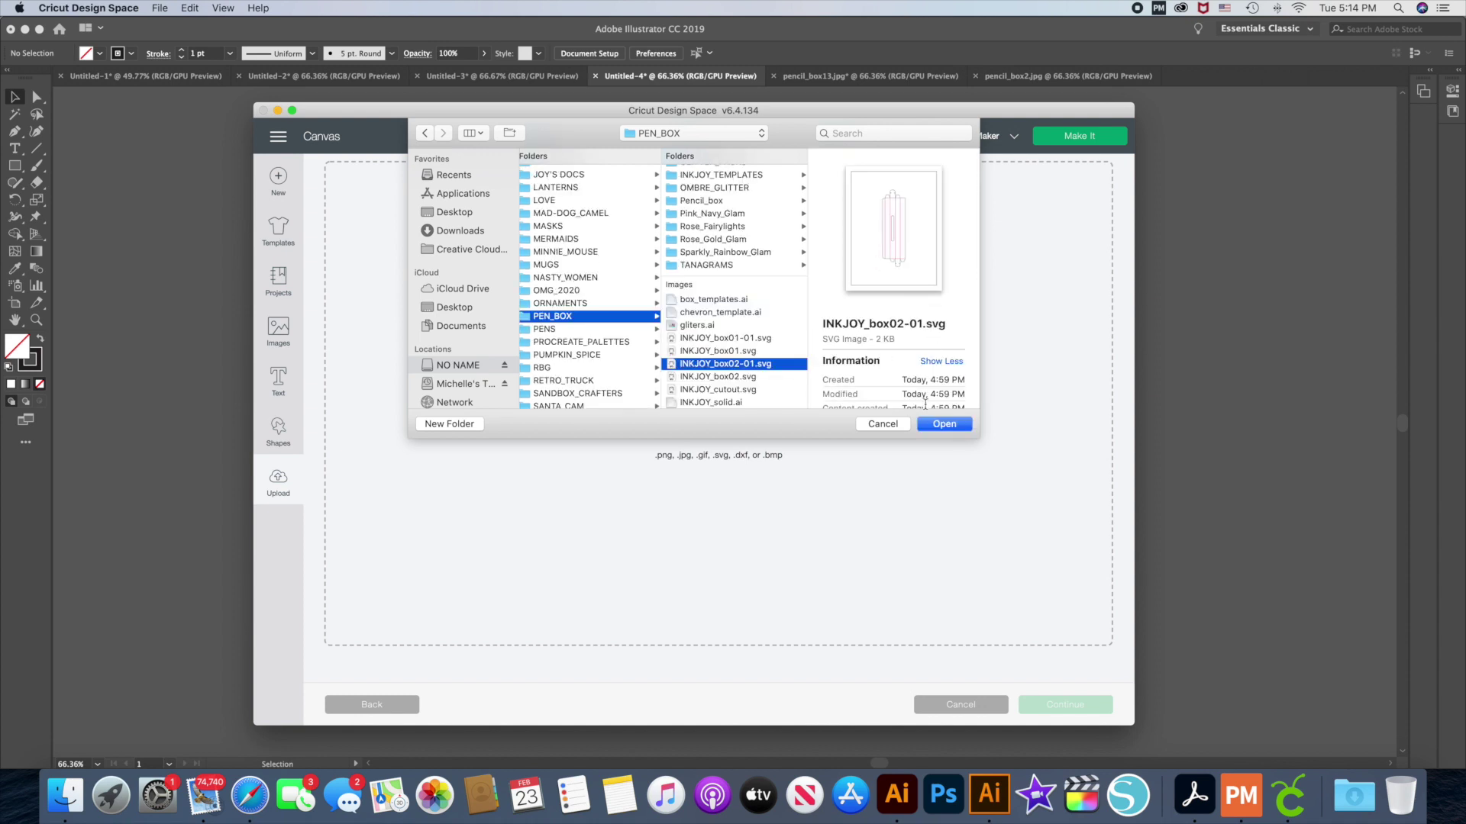
pyautogui.click(943, 423)
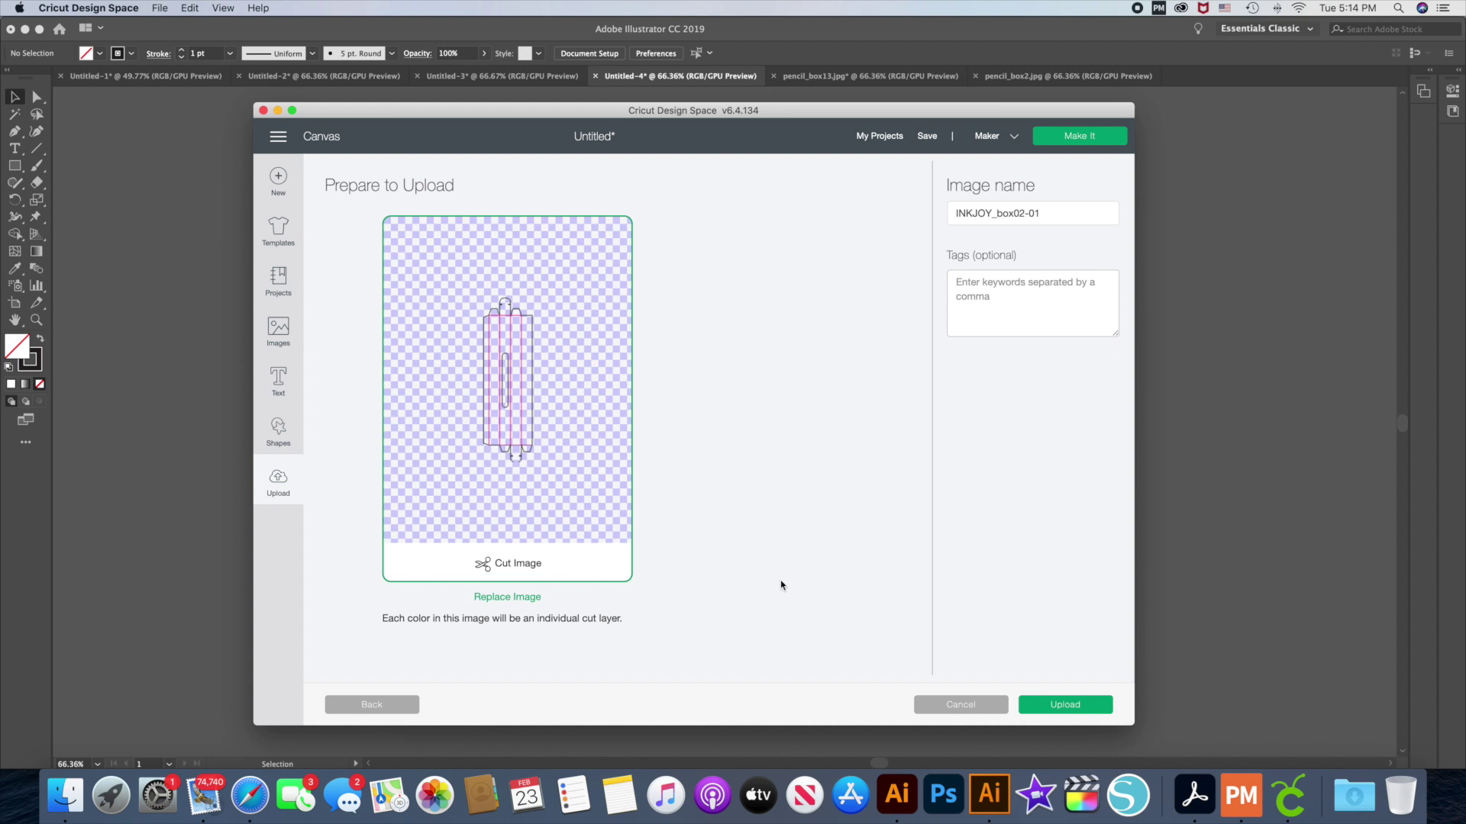
pyautogui.click(1076, 706)
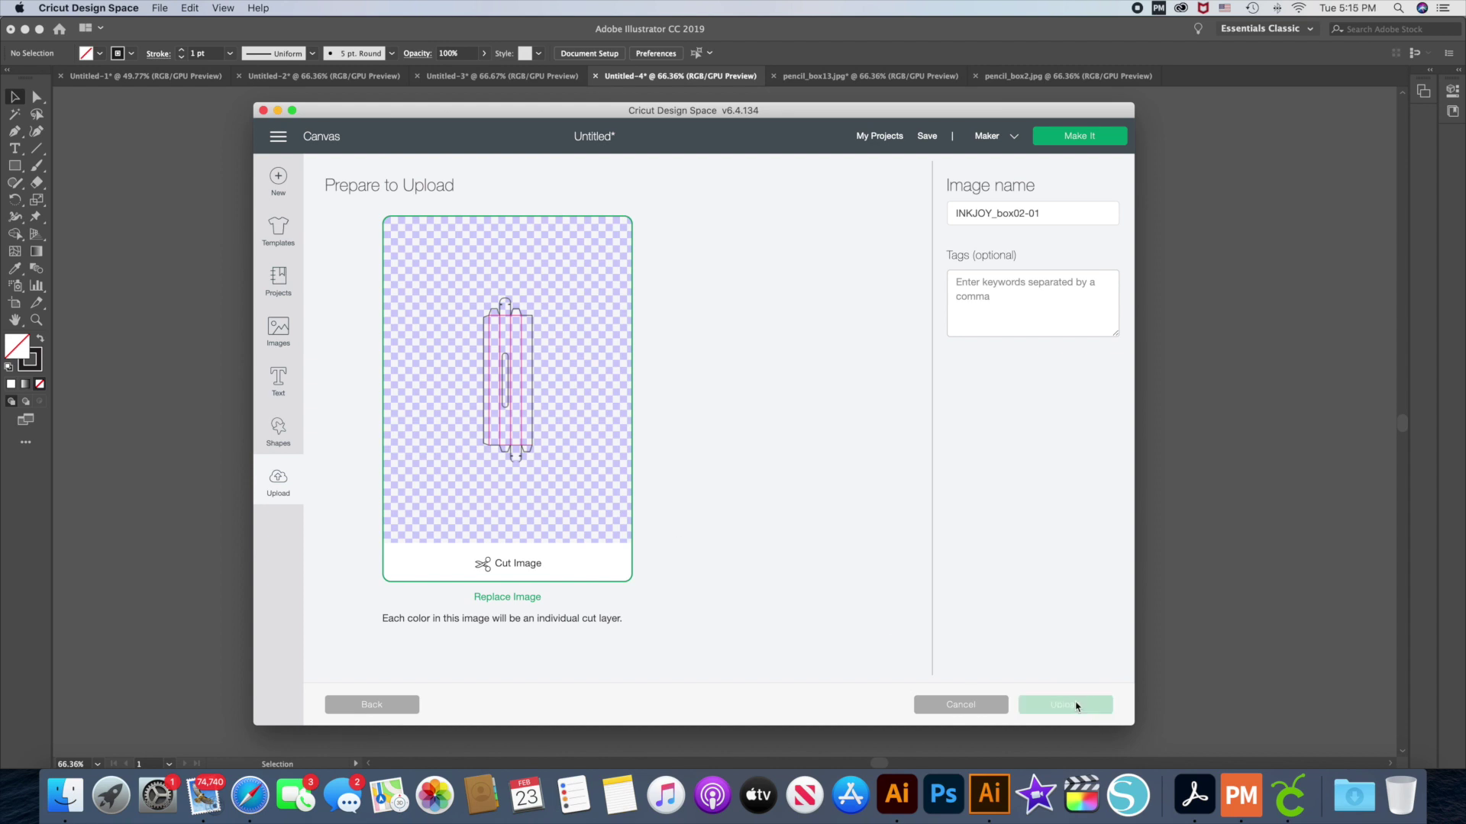
# - Insert the INKJOY_box02-01 upload and drag it fully onto the mat
pyautogui.click(401, 549)
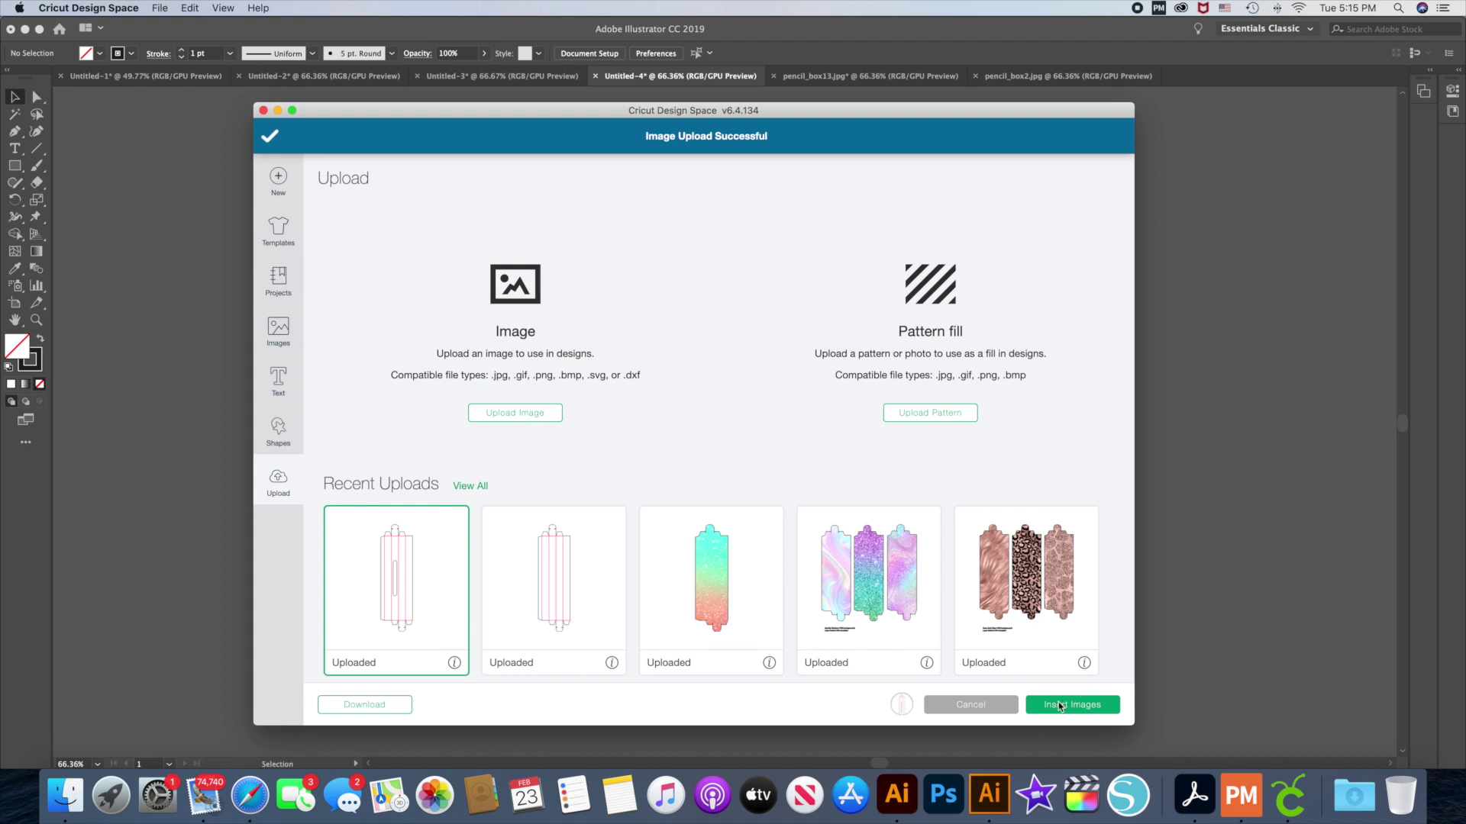
pyautogui.click(1060, 706)
pyautogui.click(689, 513)
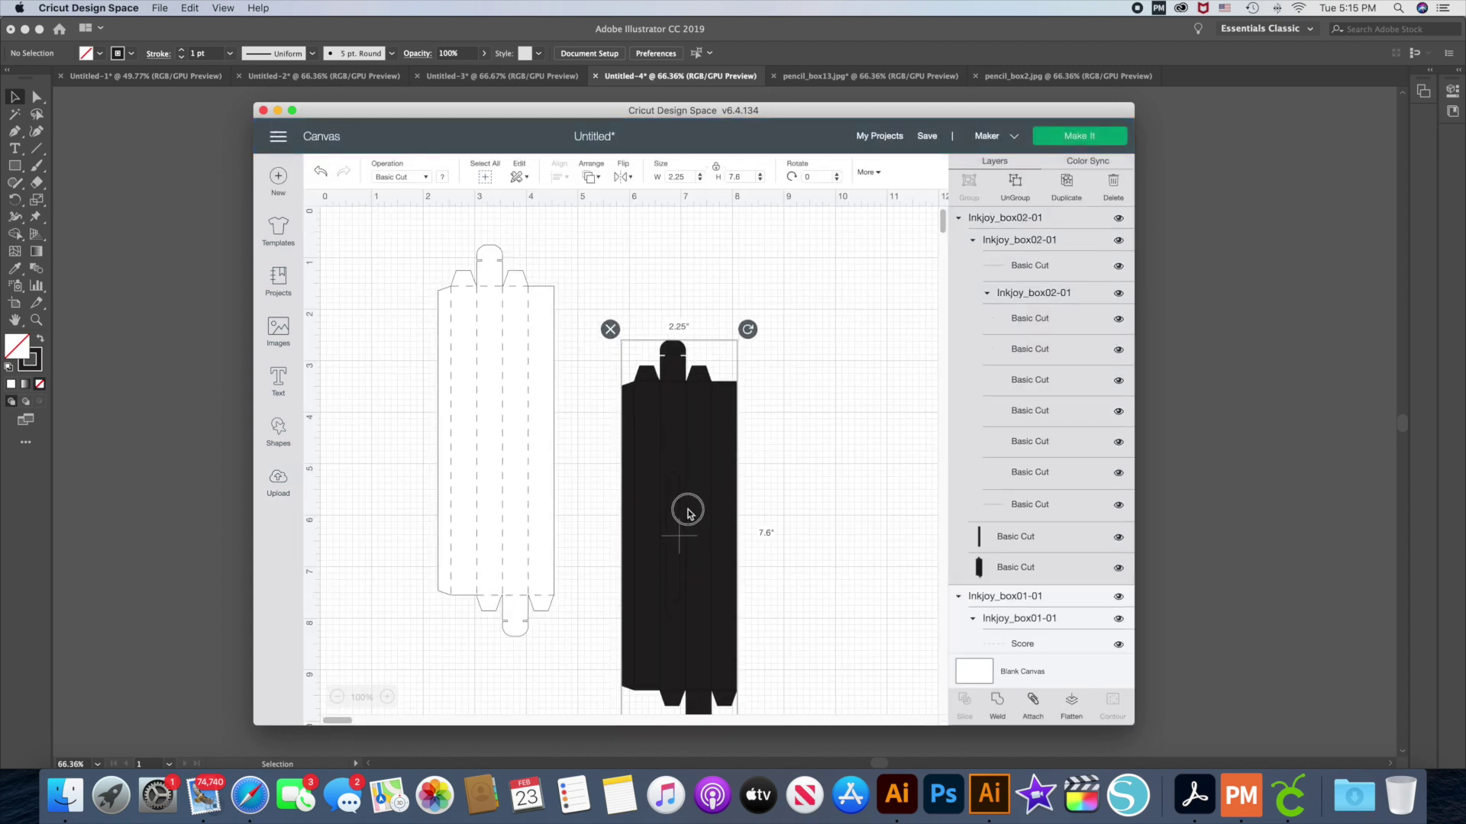
pyautogui.moveTo(688, 510); pyautogui.dragTo(670, 448)
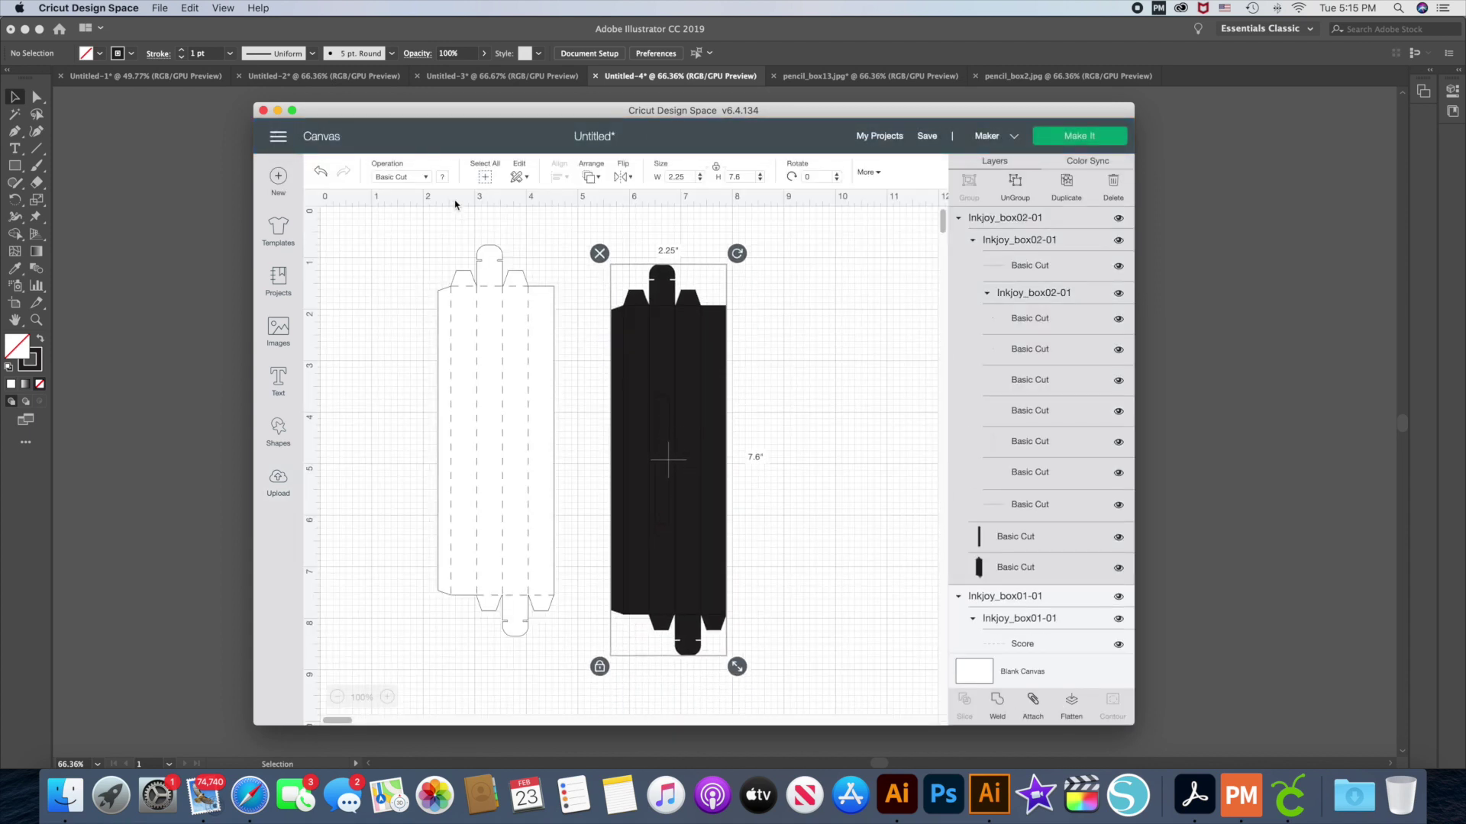
# - Change the second box template's colour to white
pyautogui.click(441, 177)
pyautogui.click(458, 242)
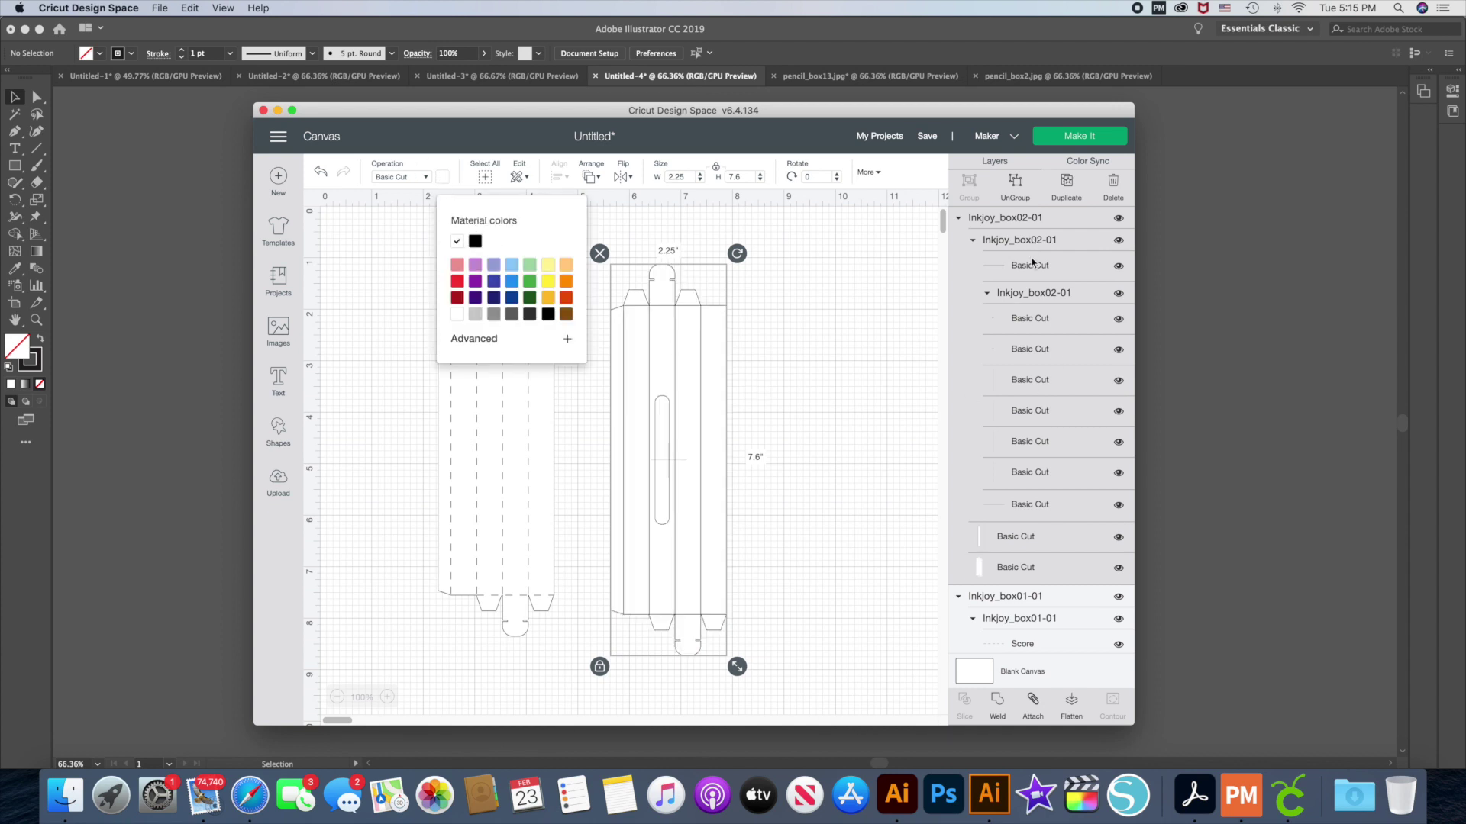
pyautogui.click(811, 366)
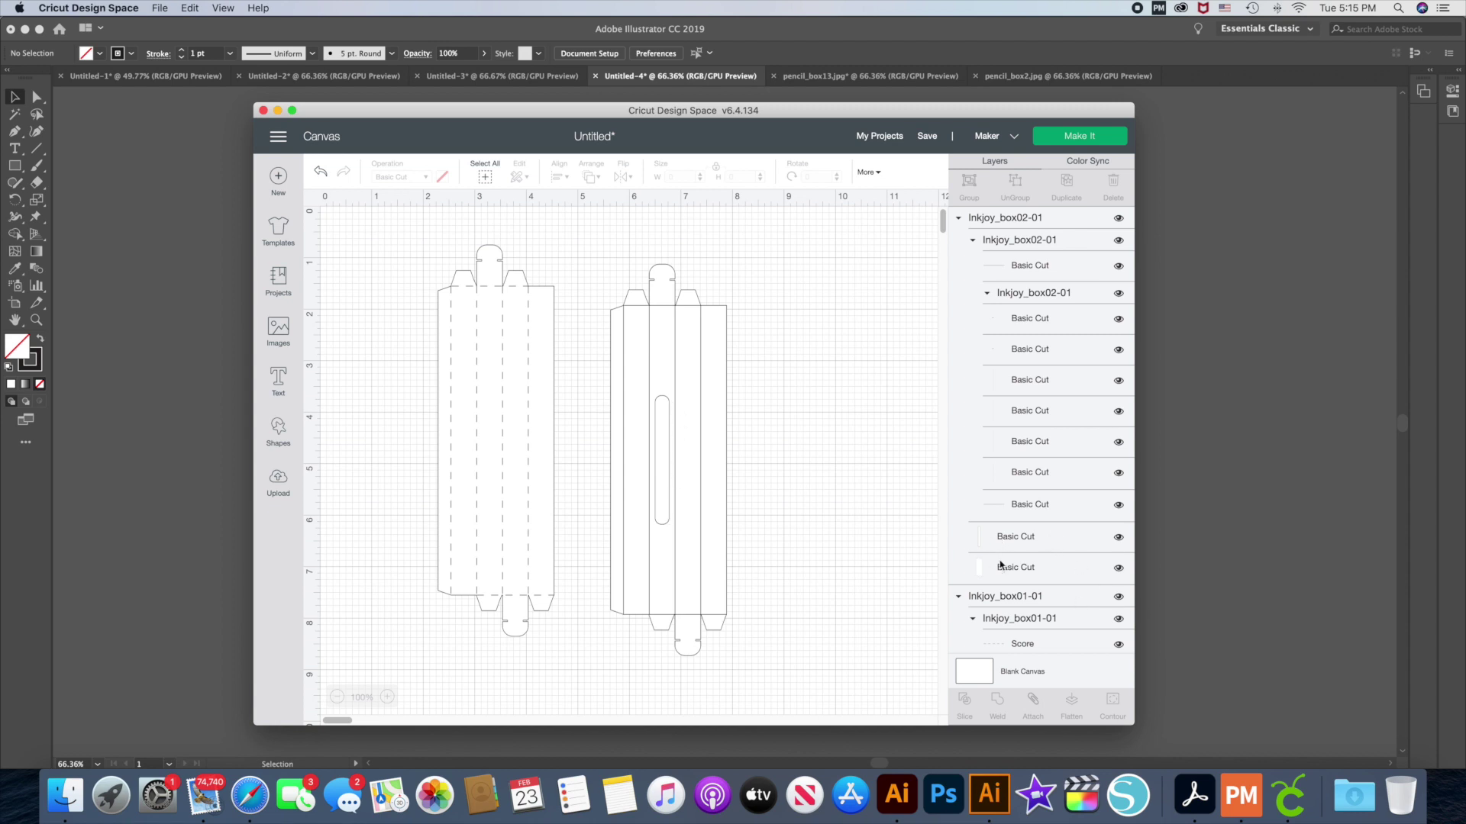
# - Toggle the slot and outer outline layers to identify them
pyautogui.click(1118, 538)
pyautogui.click(1118, 539)
pyautogui.click(1118, 569)
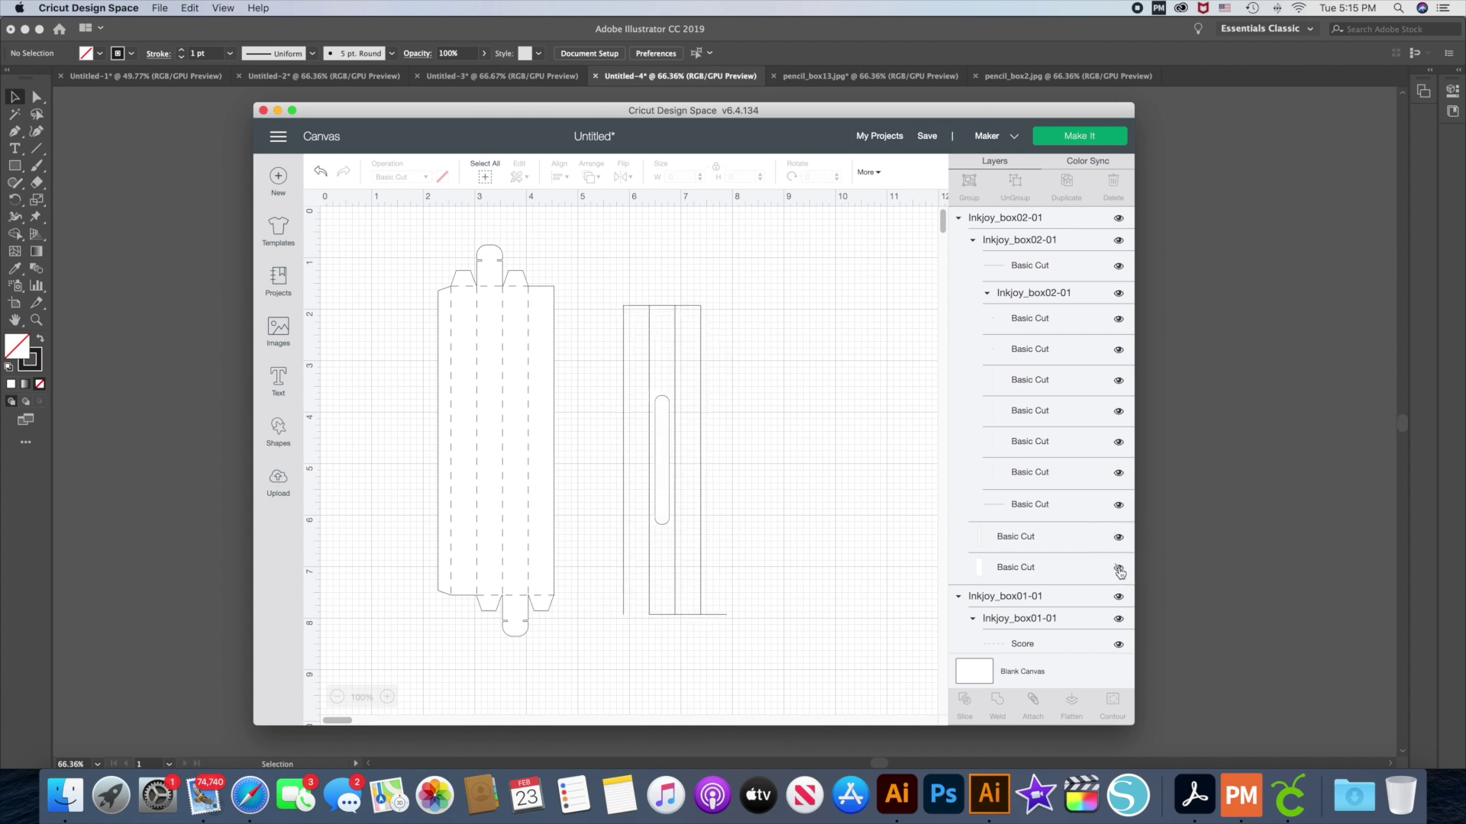
pyautogui.click(1118, 569)
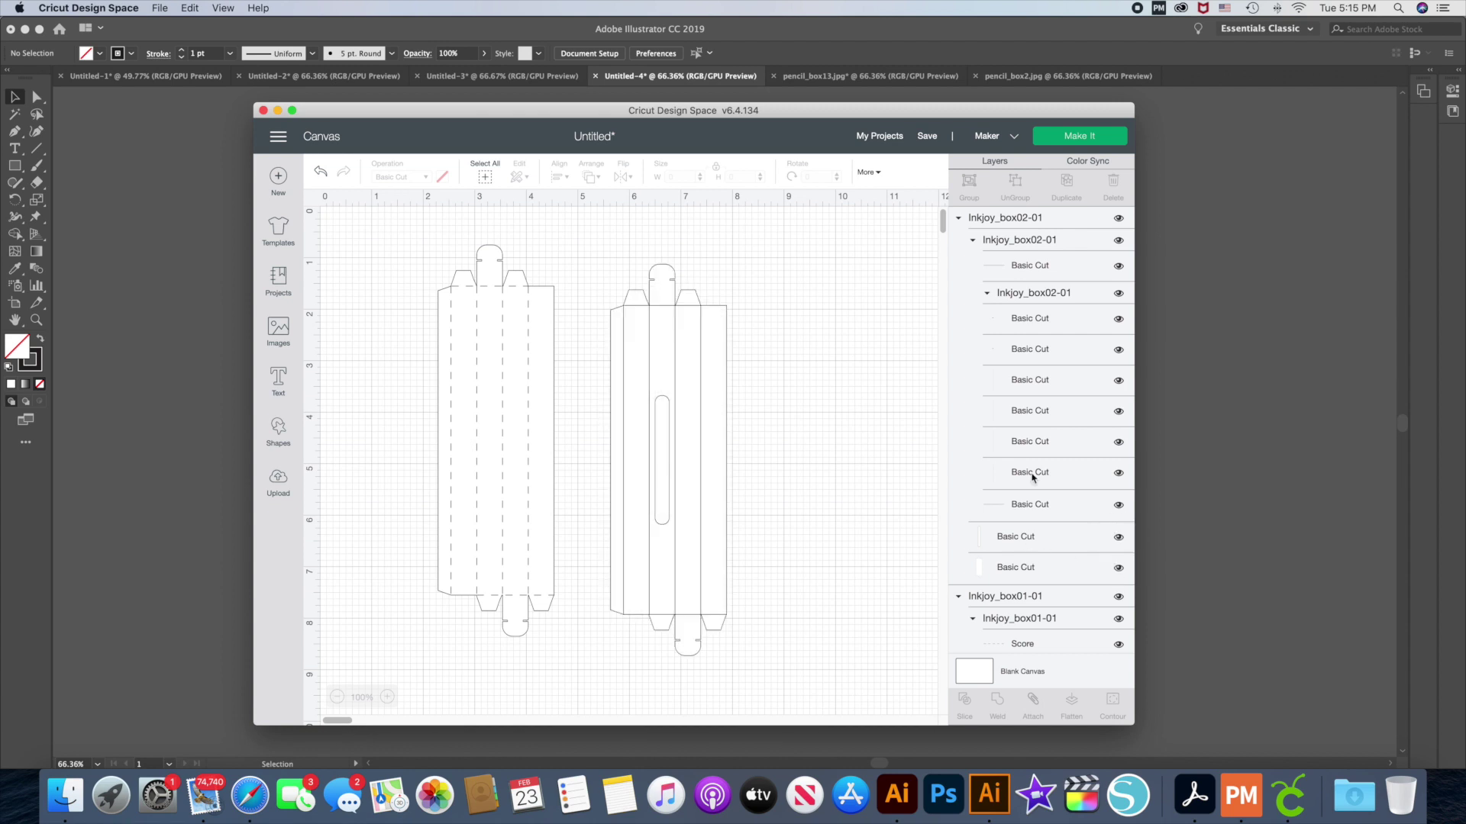
# - Select the second box's eight inner line layers and set them to Score
pyautogui.click(1029, 268)
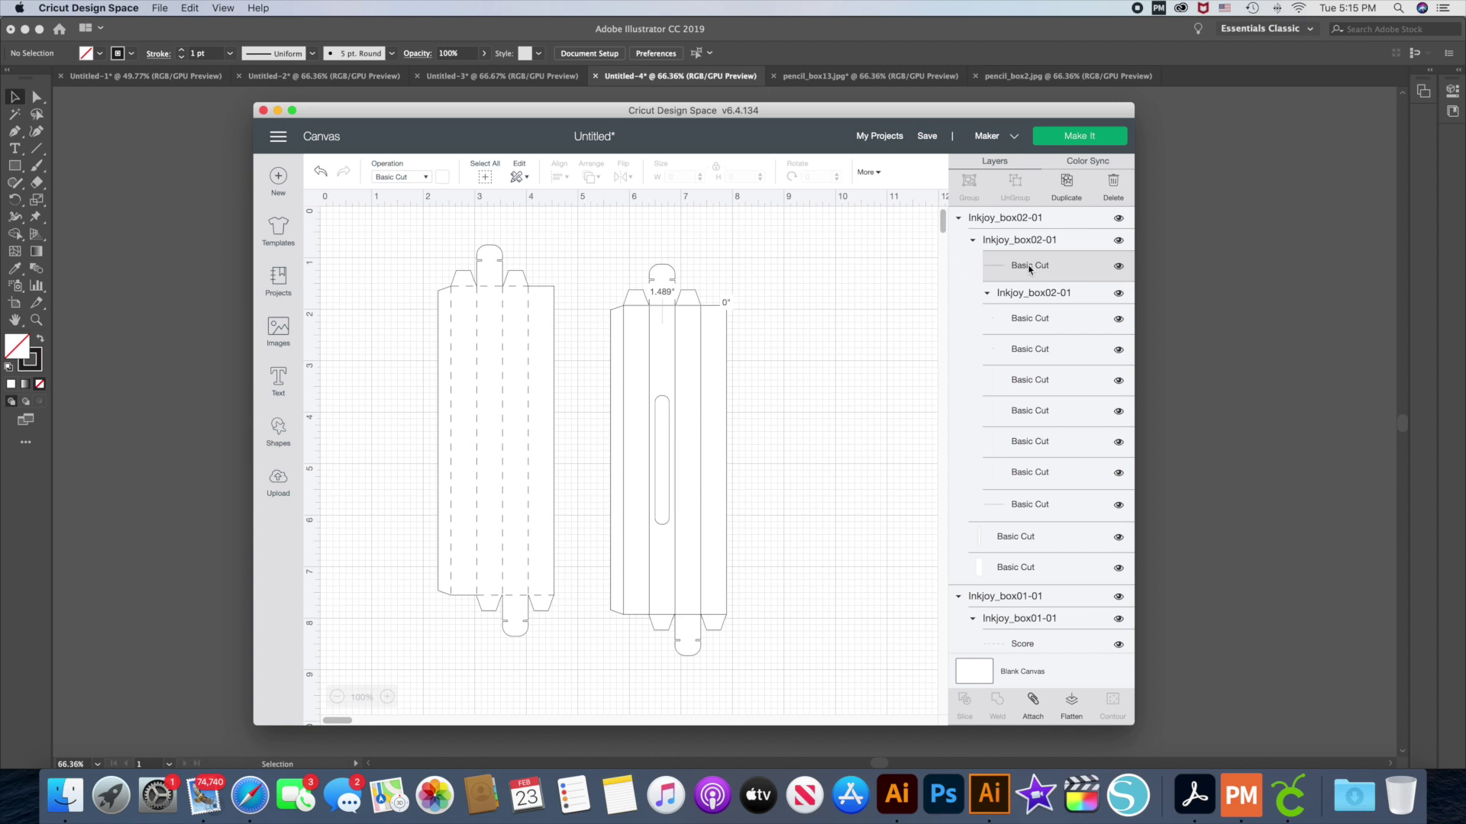
pyautogui.keyDown('shift'); pyautogui.click(1036, 321); pyautogui.keyUp('shift')
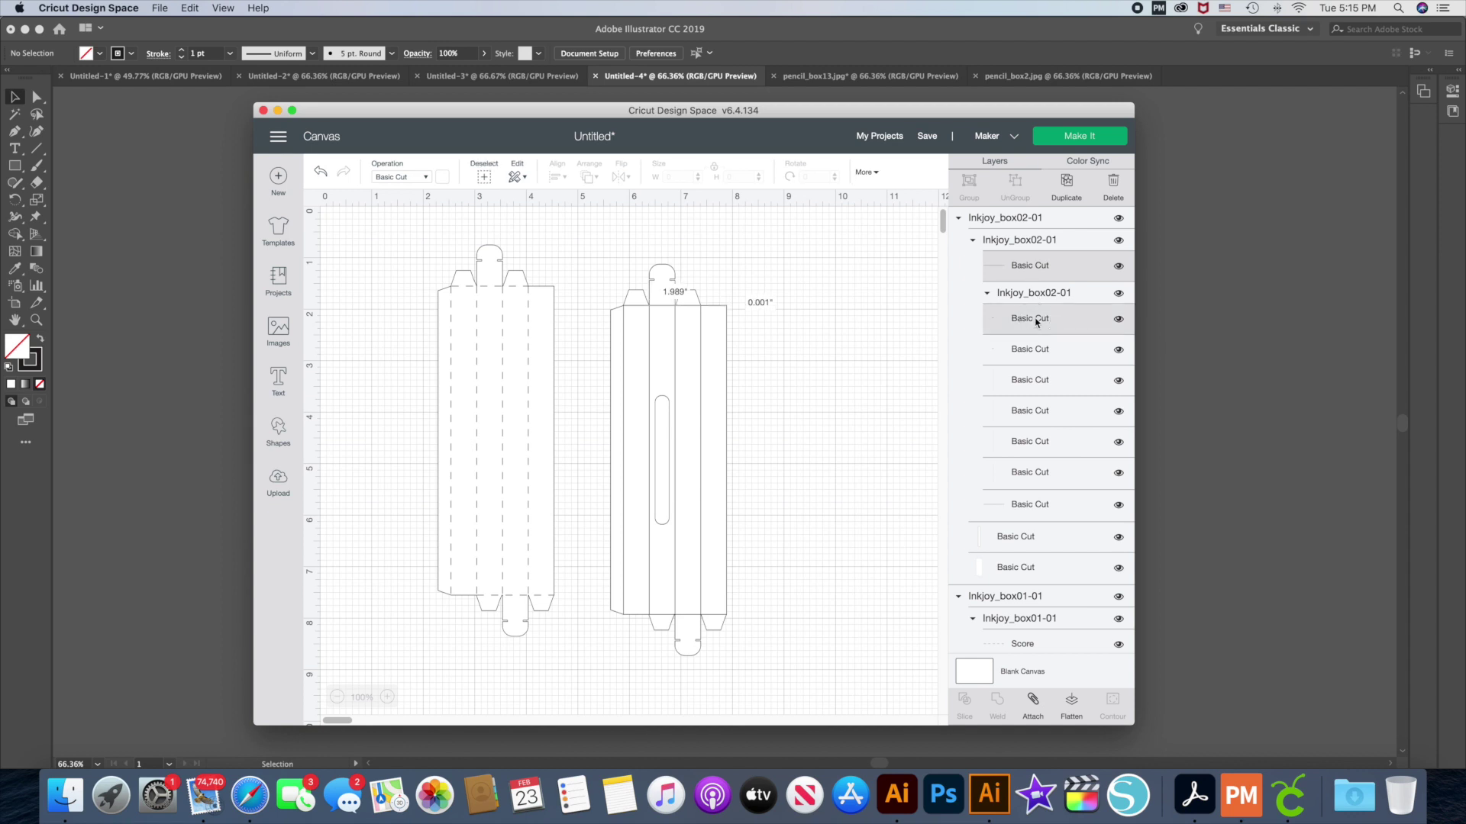
pyautogui.keyDown('shift'); pyautogui.click(1039, 349); pyautogui.keyUp('shift')
pyautogui.keyDown('shift'); pyautogui.click(1035, 380); pyautogui.keyUp('shift')
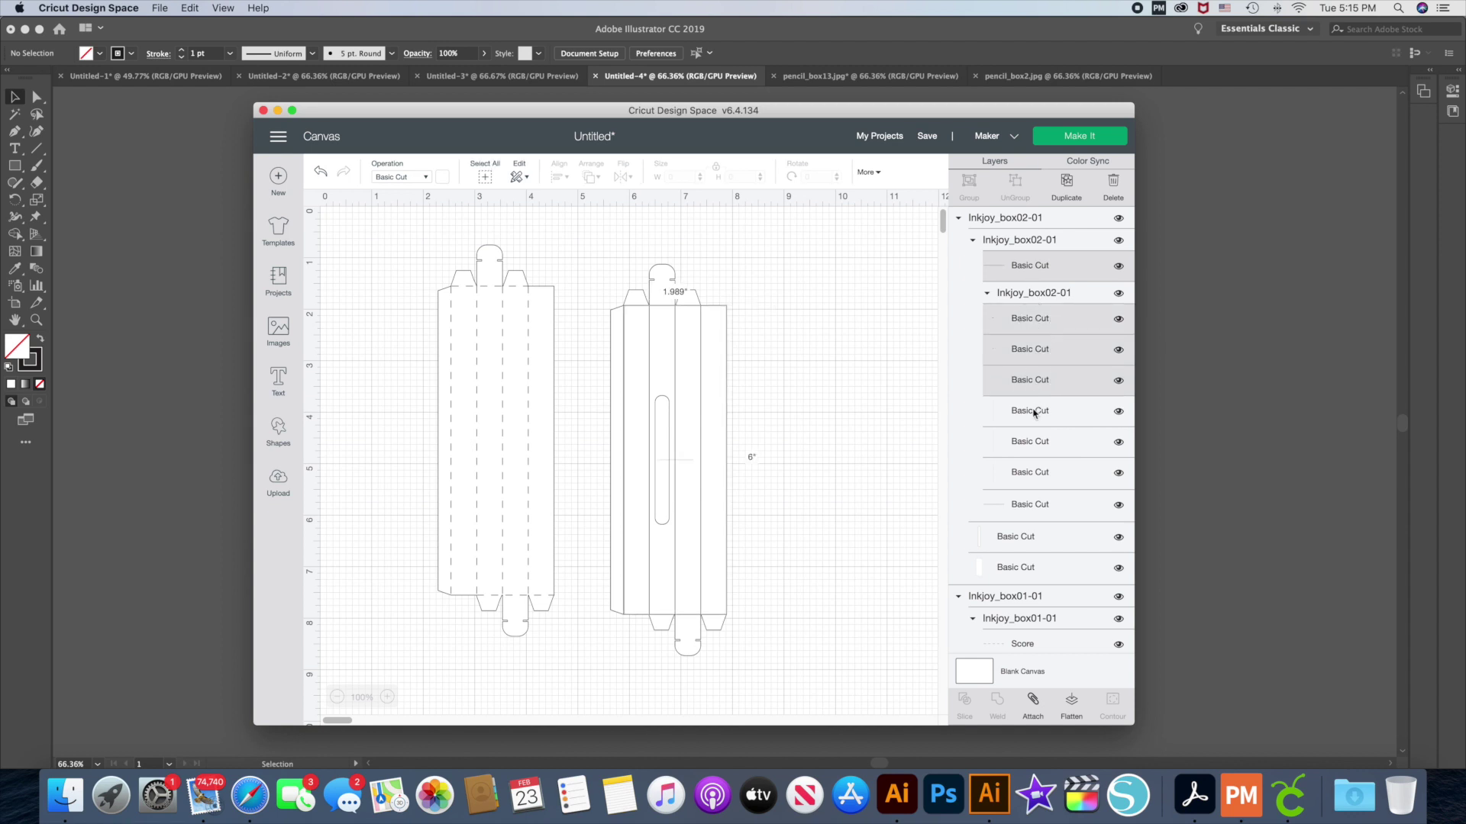
pyautogui.keyDown('shift'); pyautogui.click(1036, 412); pyautogui.keyUp('shift')
pyautogui.keyDown('shift'); pyautogui.click(1033, 442); pyautogui.keyUp('shift')
pyautogui.keyDown('shift'); pyautogui.click(1035, 472); pyautogui.keyUp('shift')
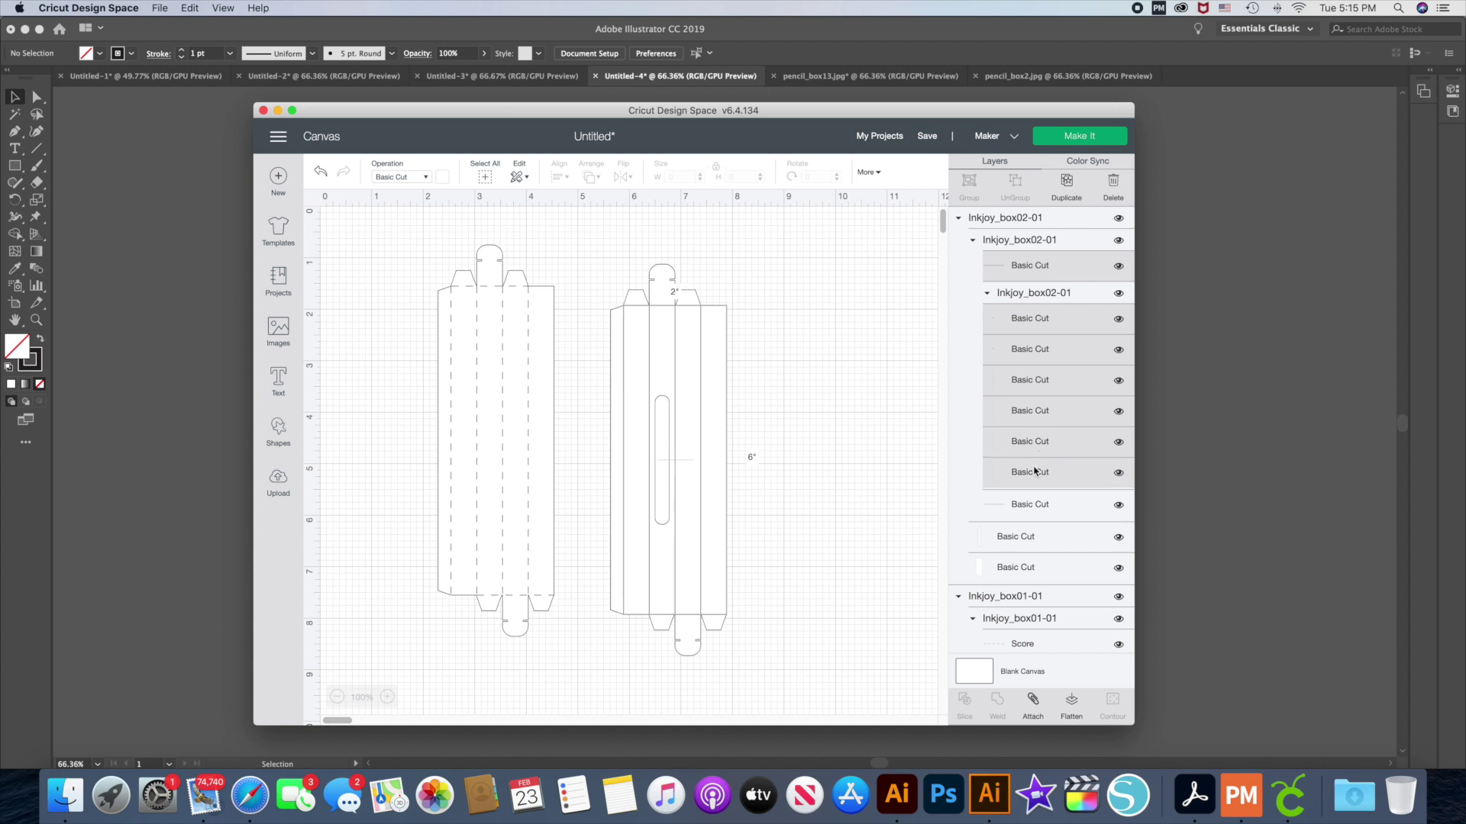
pyautogui.keyDown('shift'); pyautogui.click(1035, 505); pyautogui.keyUp('shift')
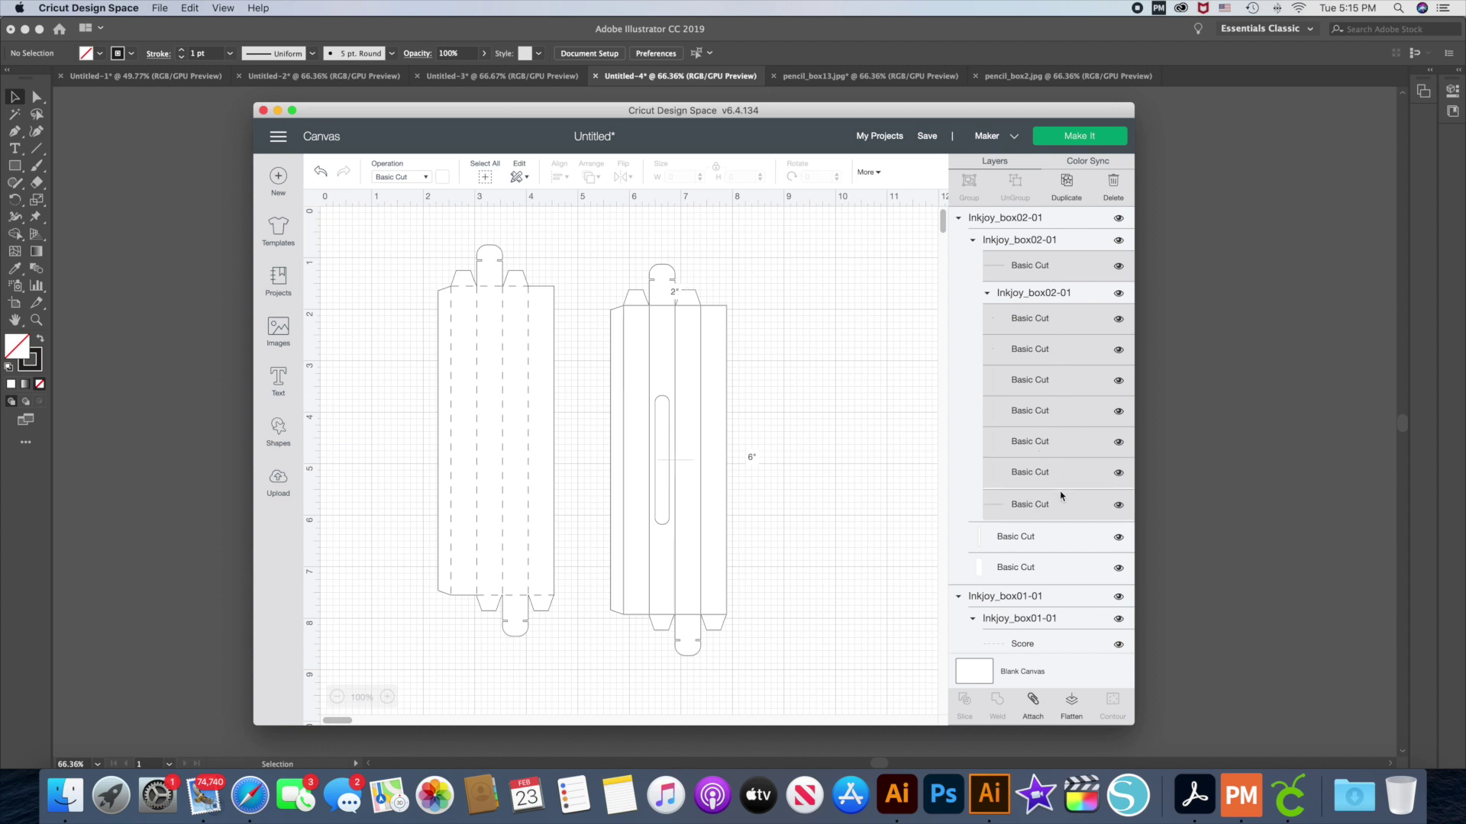
pyautogui.click(425, 177)
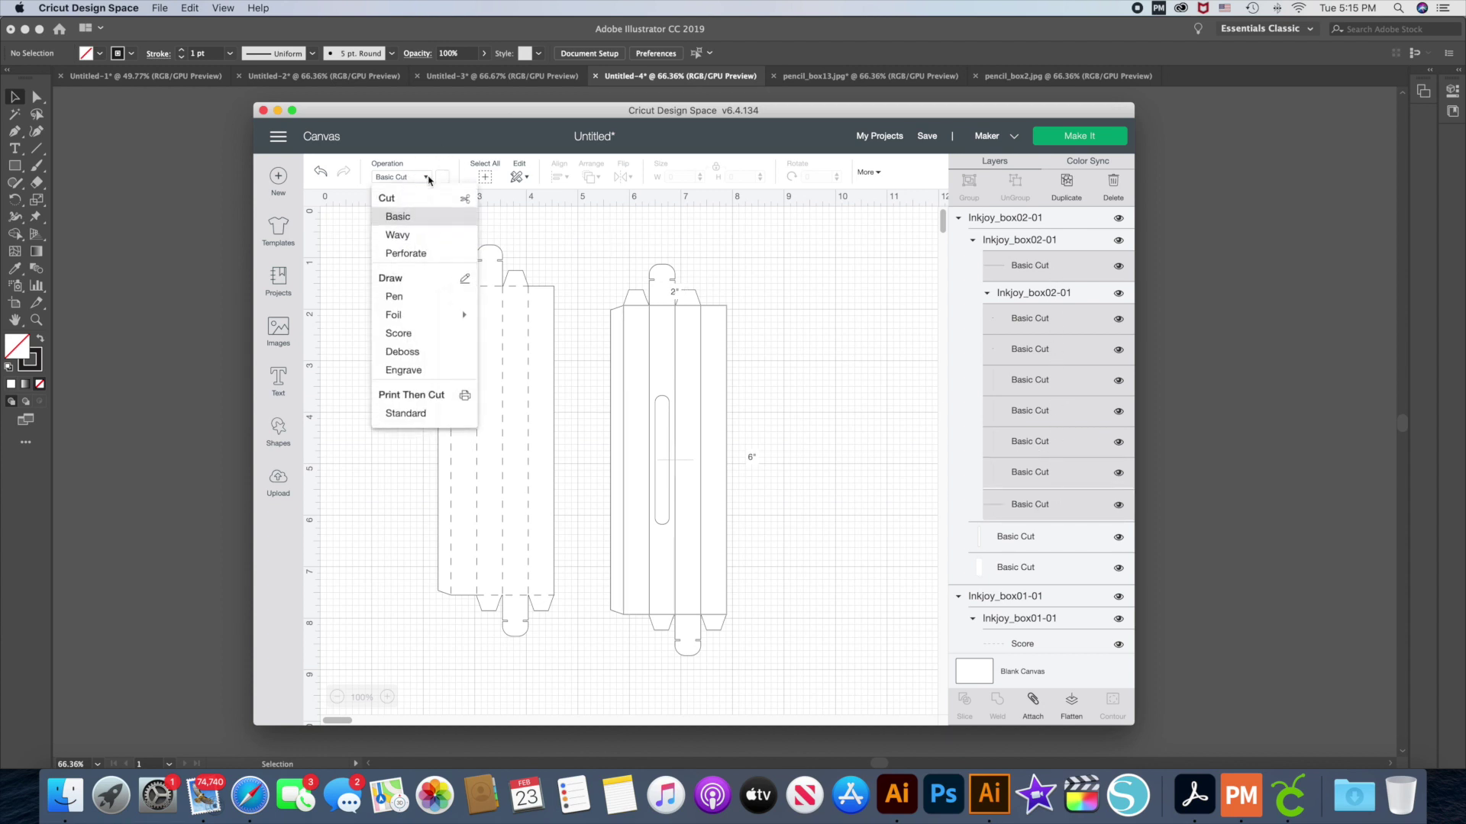
pyautogui.click(419, 335)
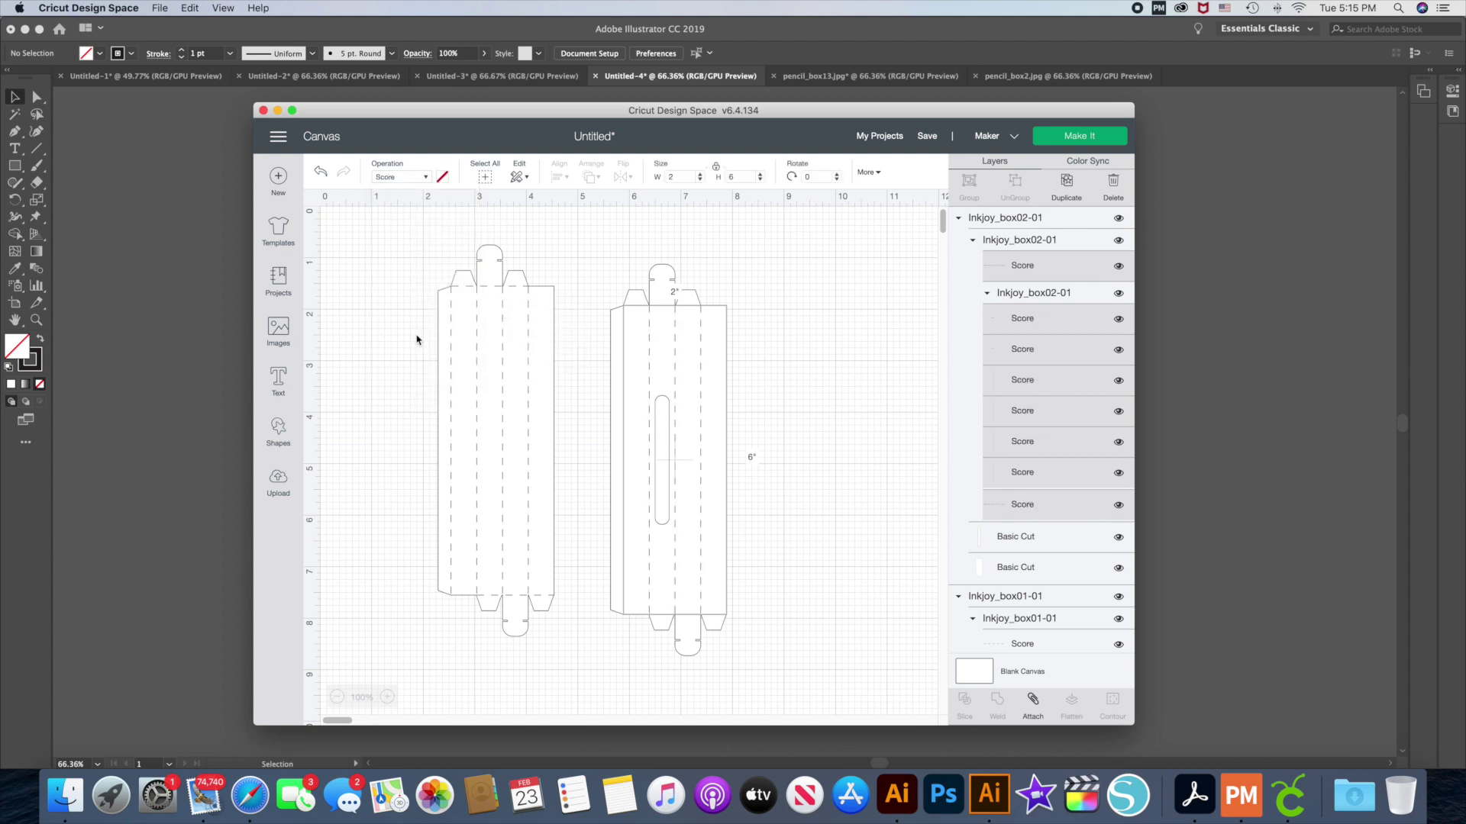
pyautogui.click(817, 341)
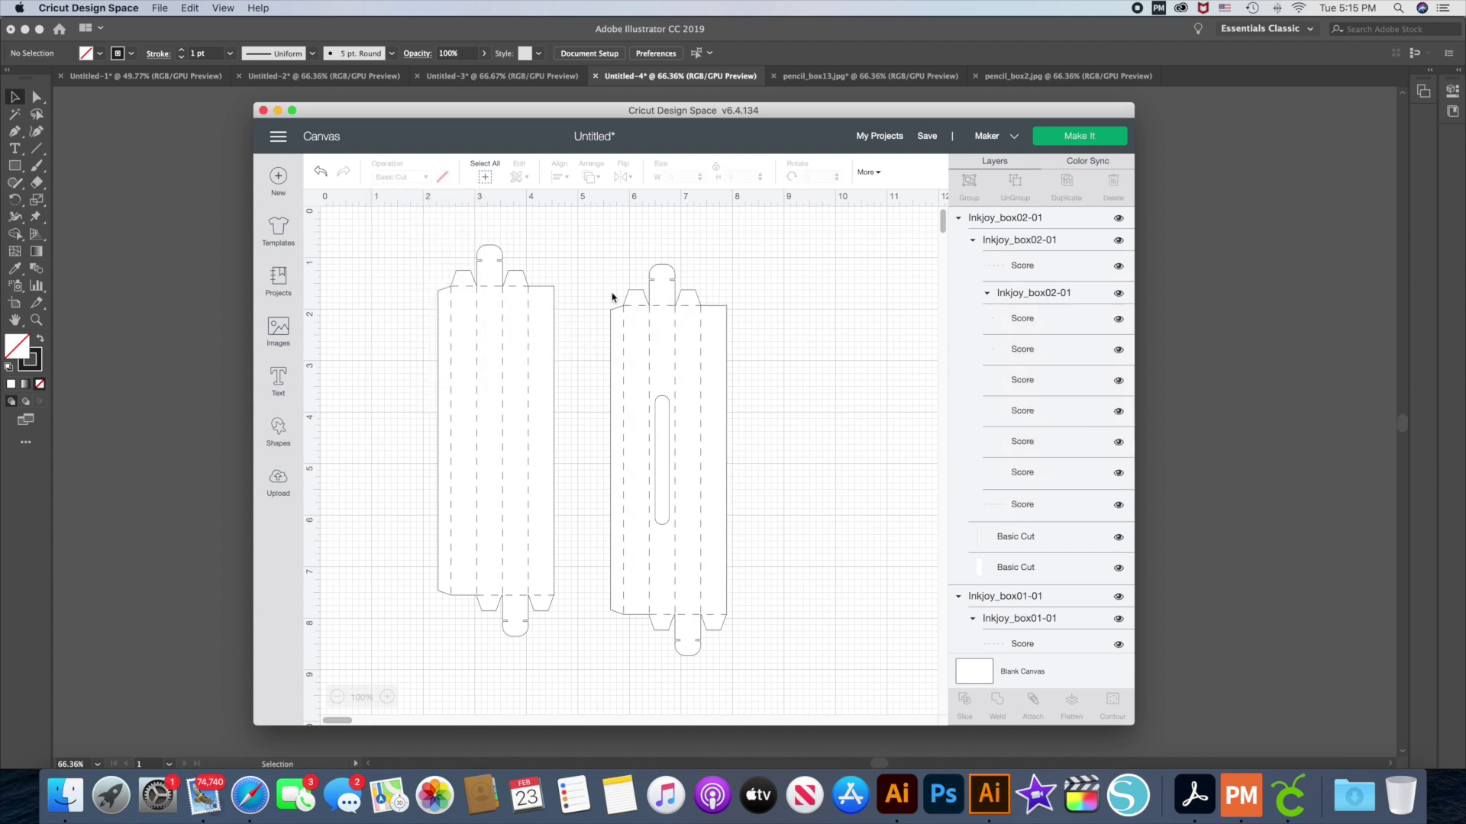
pyautogui.click(701, 485)
# - Drag both boxes leftward so the right box sits next to the left one
pyautogui.moveTo(700, 481)
pyautogui.mouseDown()
pyautogui.moveTo(815, 467)
pyautogui.moveTo(699, 459)
pyautogui.mouseUp()
pyautogui.moveTo(529, 379); pyautogui.dragTo(436, 369)
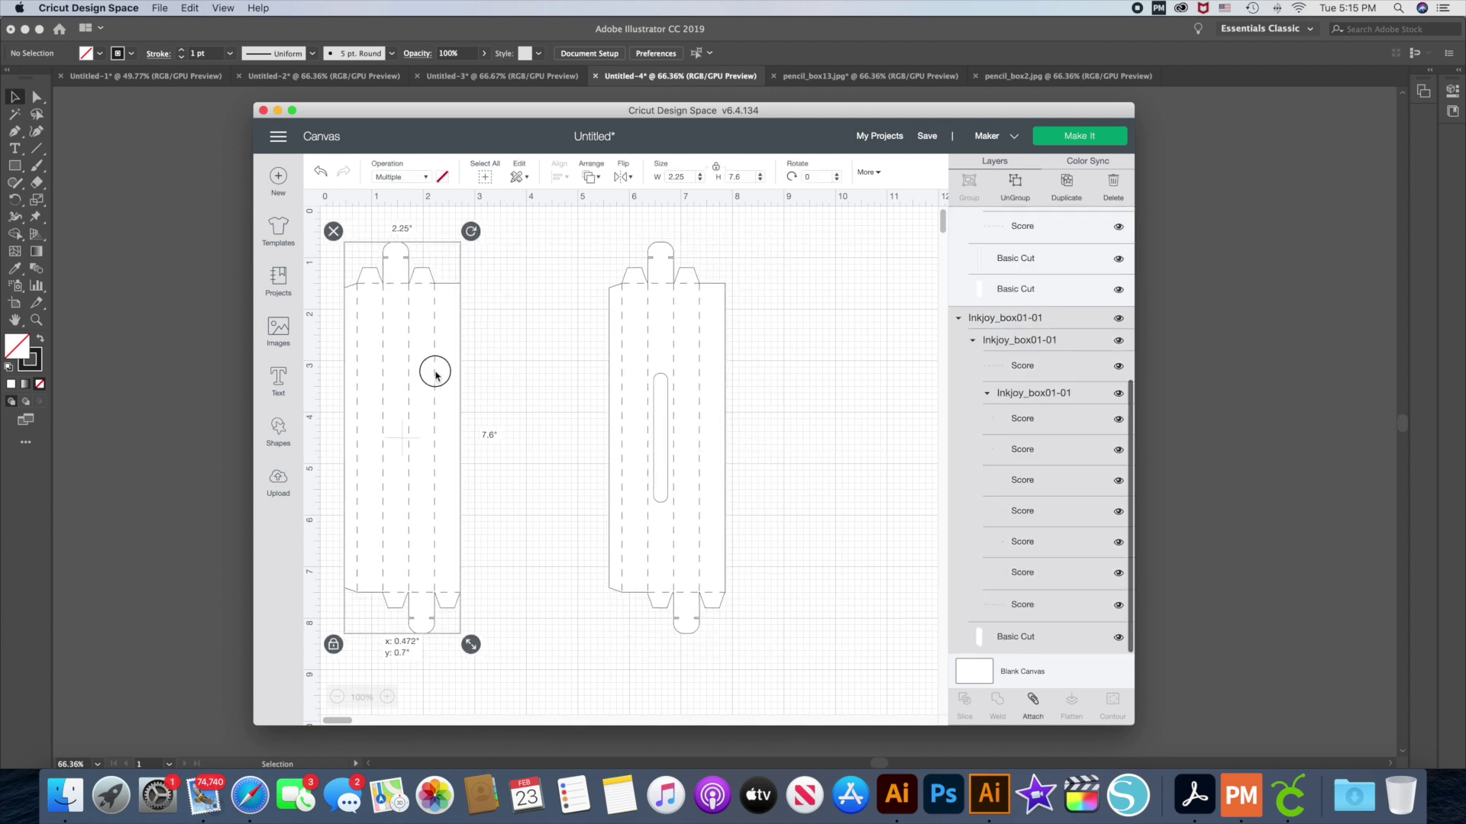
pyautogui.moveTo(671, 366); pyautogui.dragTo(564, 371)
pyautogui.click(677, 379)
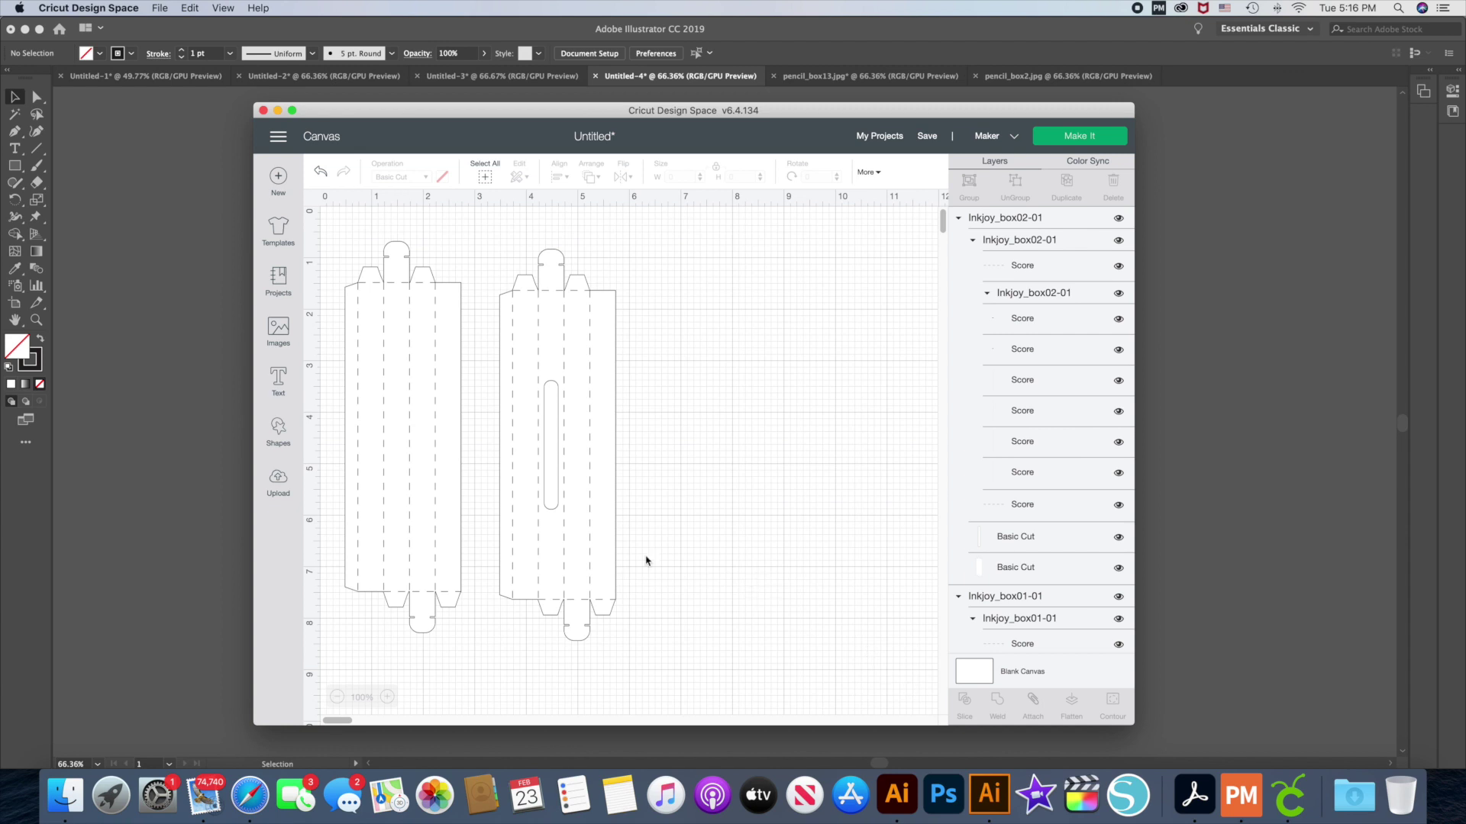
pyautogui.click(280, 481)
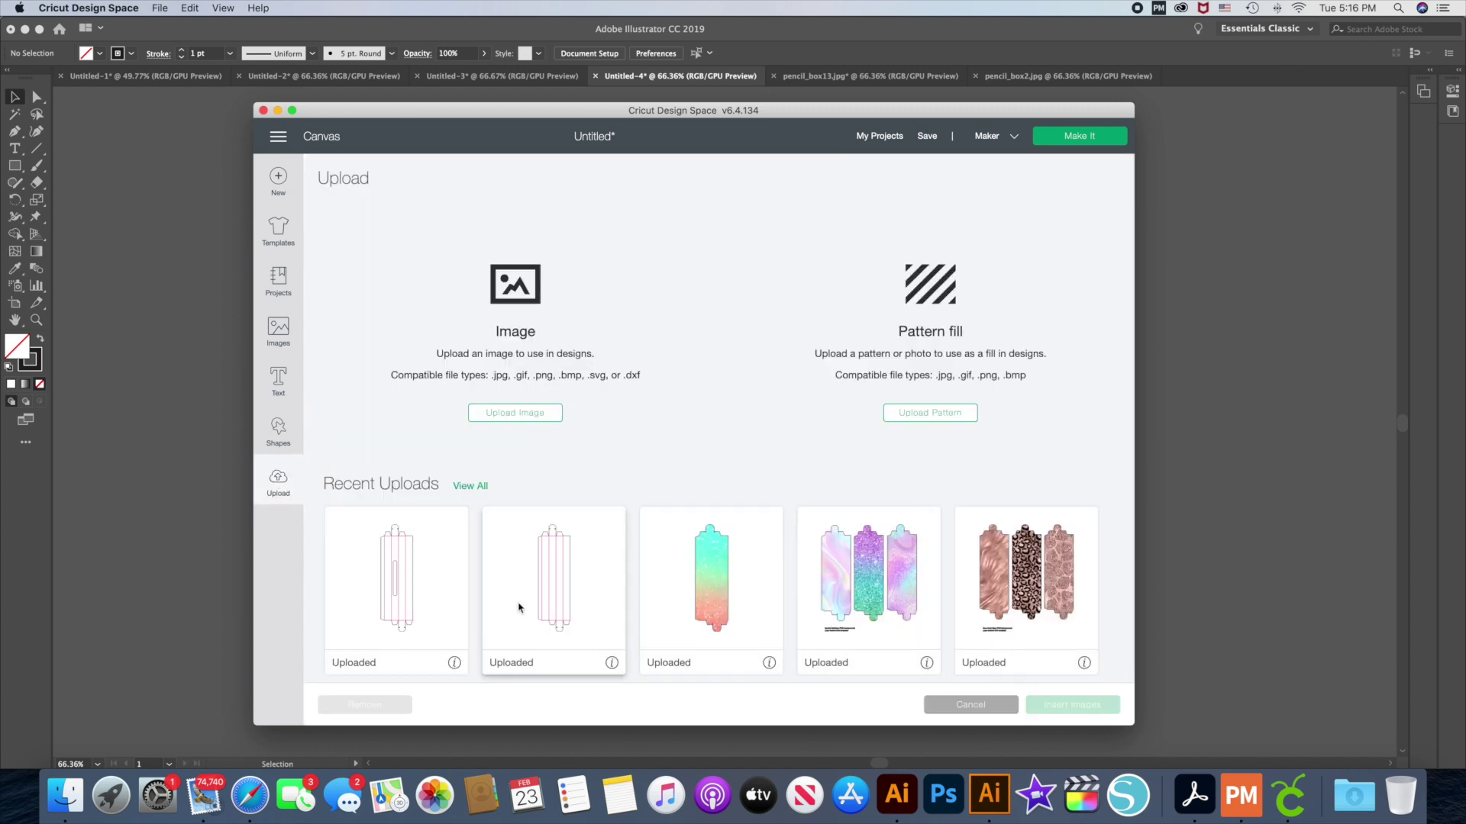
# - Drag INKJOY_solid.svg from OMBRE_GLITTER into Cricut, upload it, and insert the 5.118 × 8.225 in piece
pyautogui.click(531, 414)
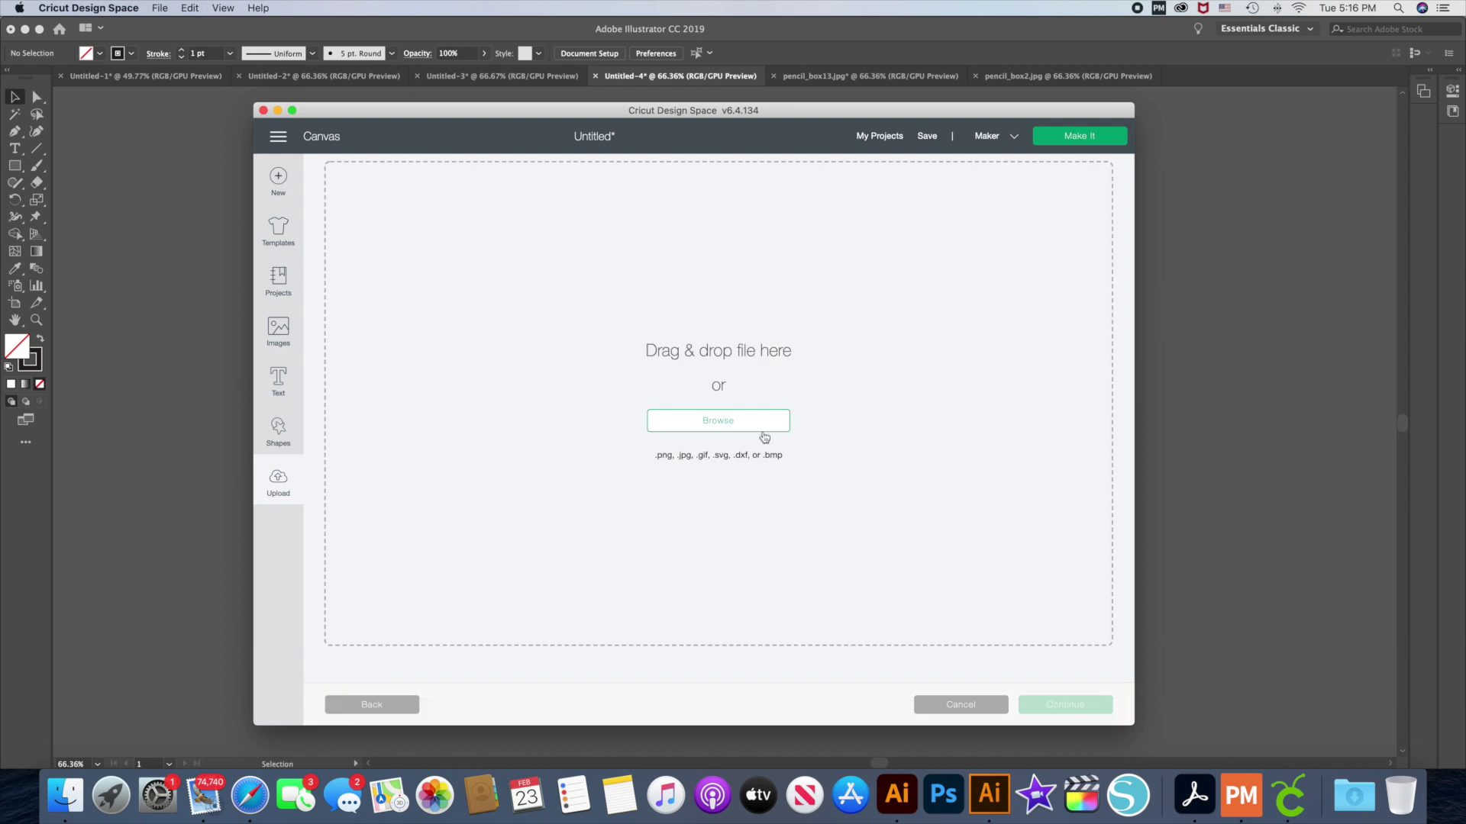
pyautogui.click(74, 794)
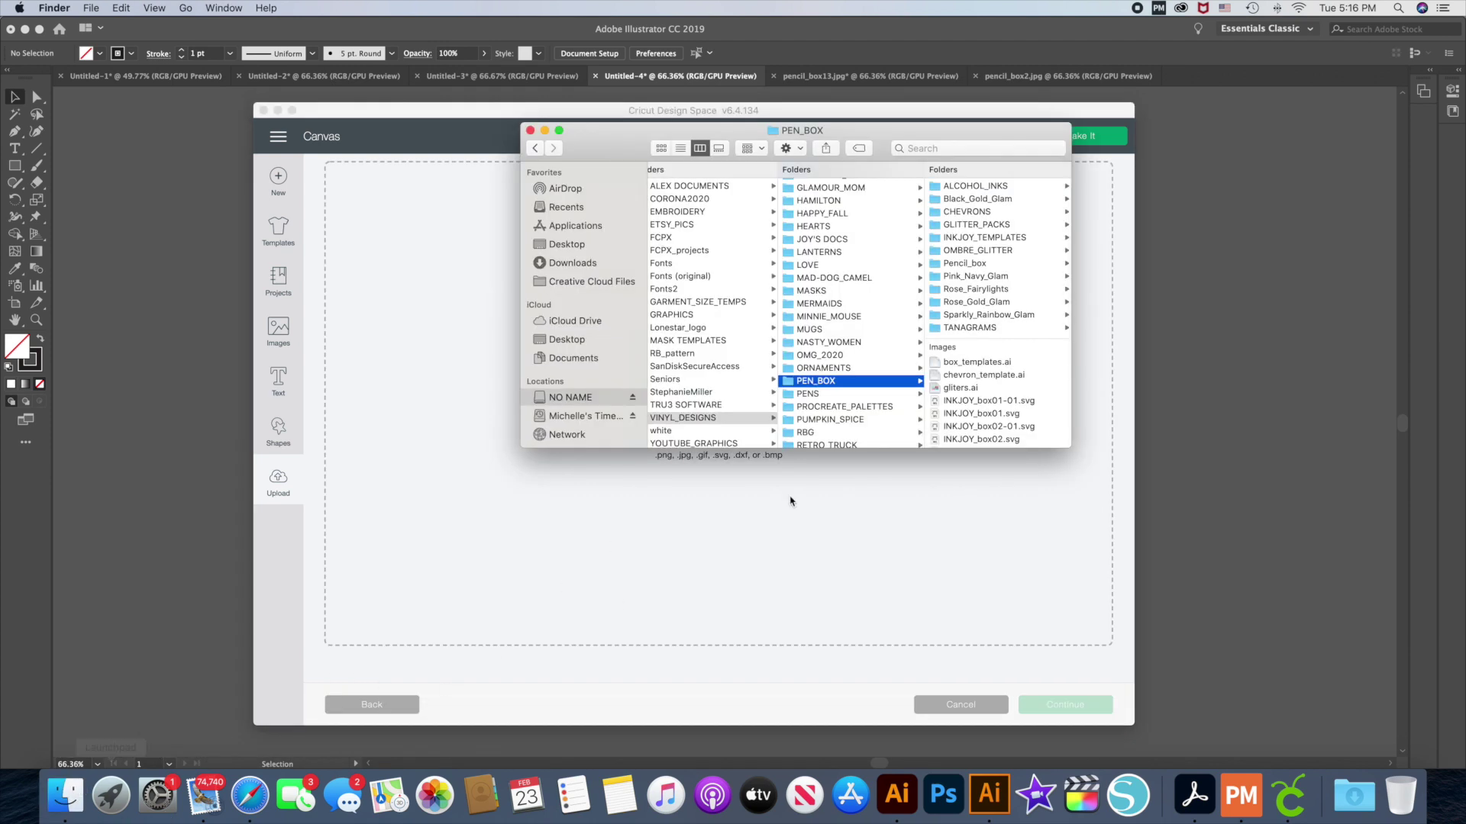
pyautogui.click(980, 415)
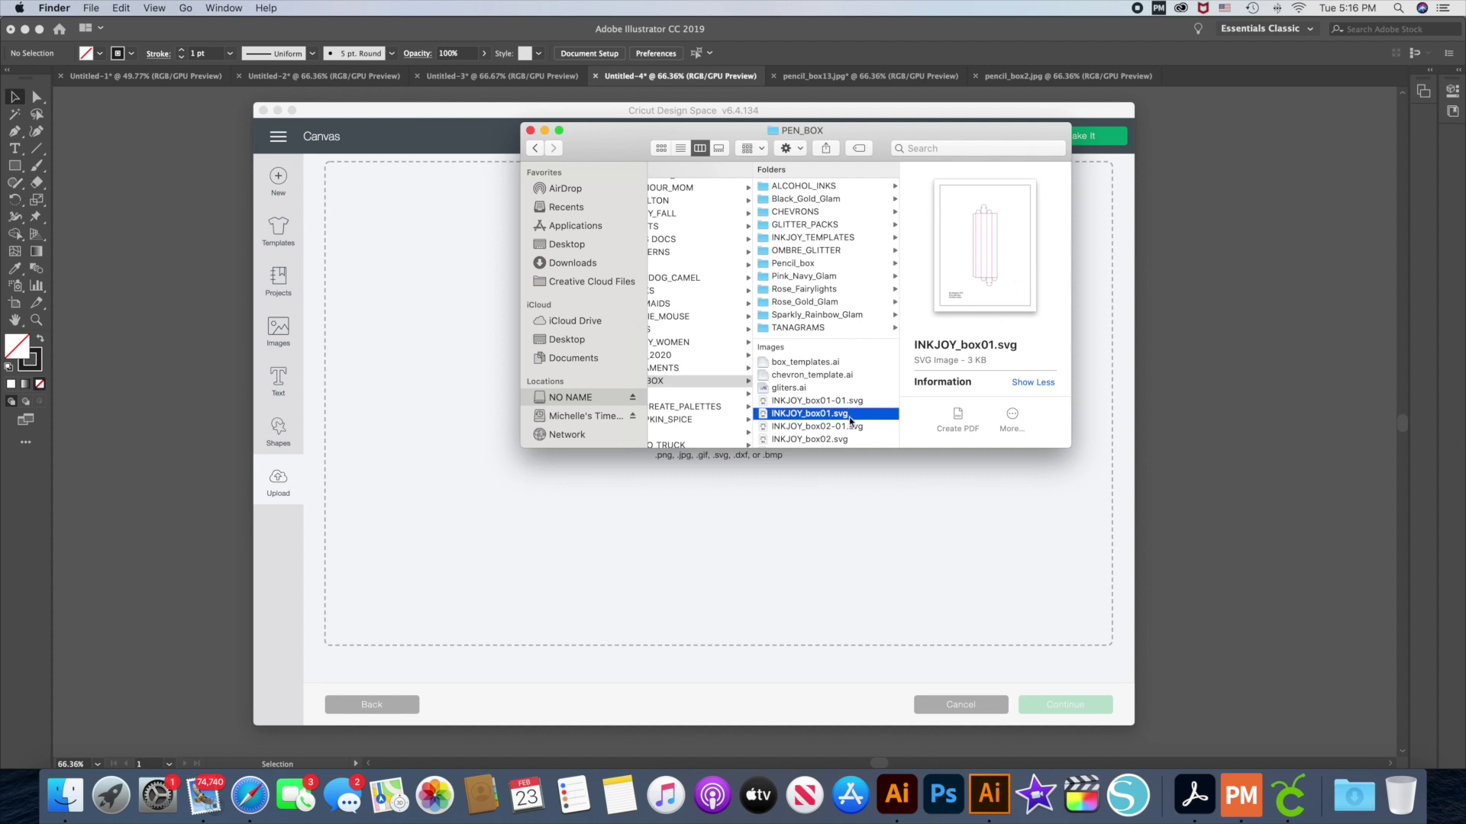
pyautogui.click(822, 251)
pyautogui.click(978, 221)
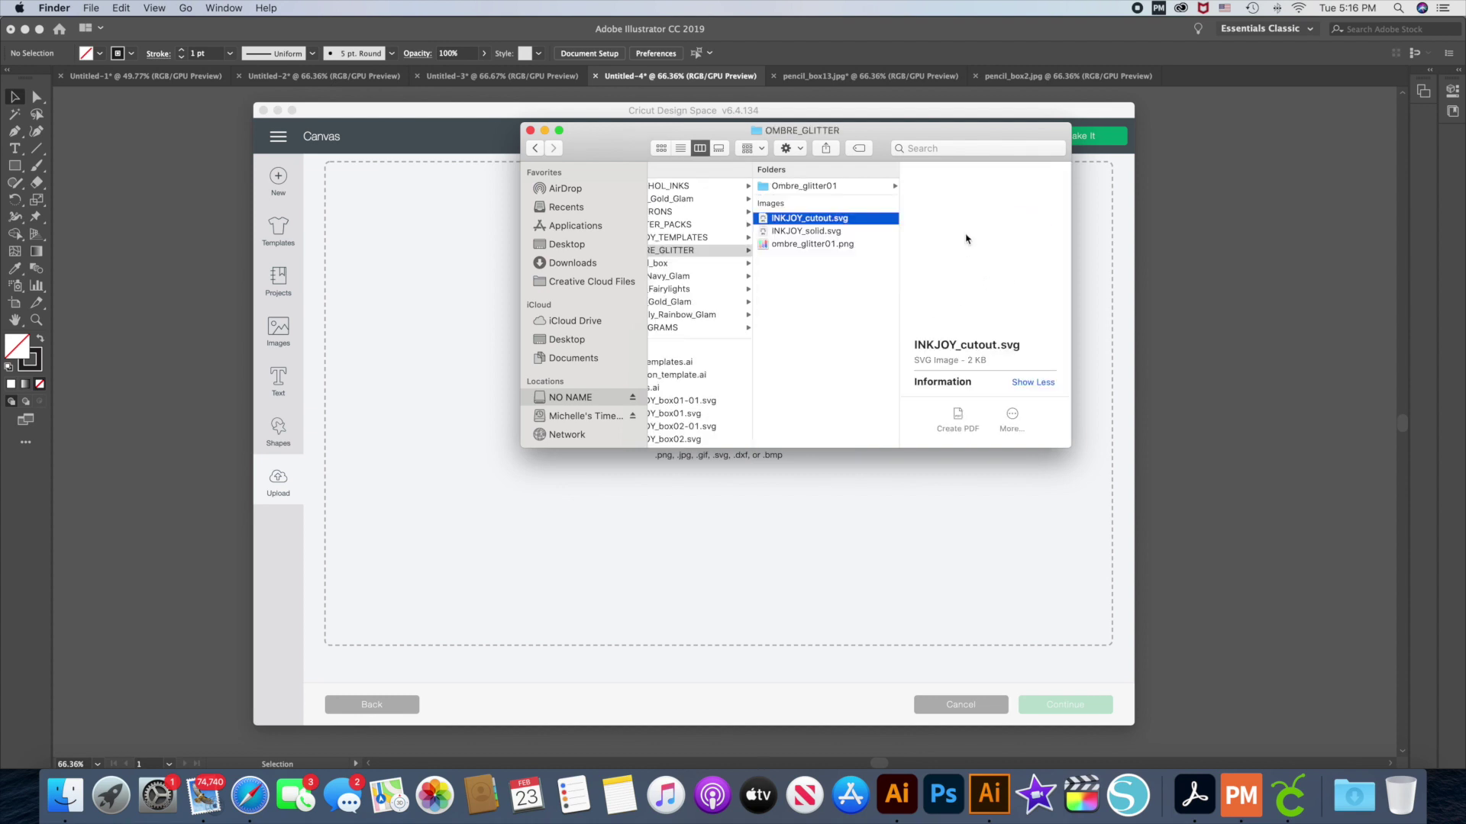
pyautogui.click(833, 232)
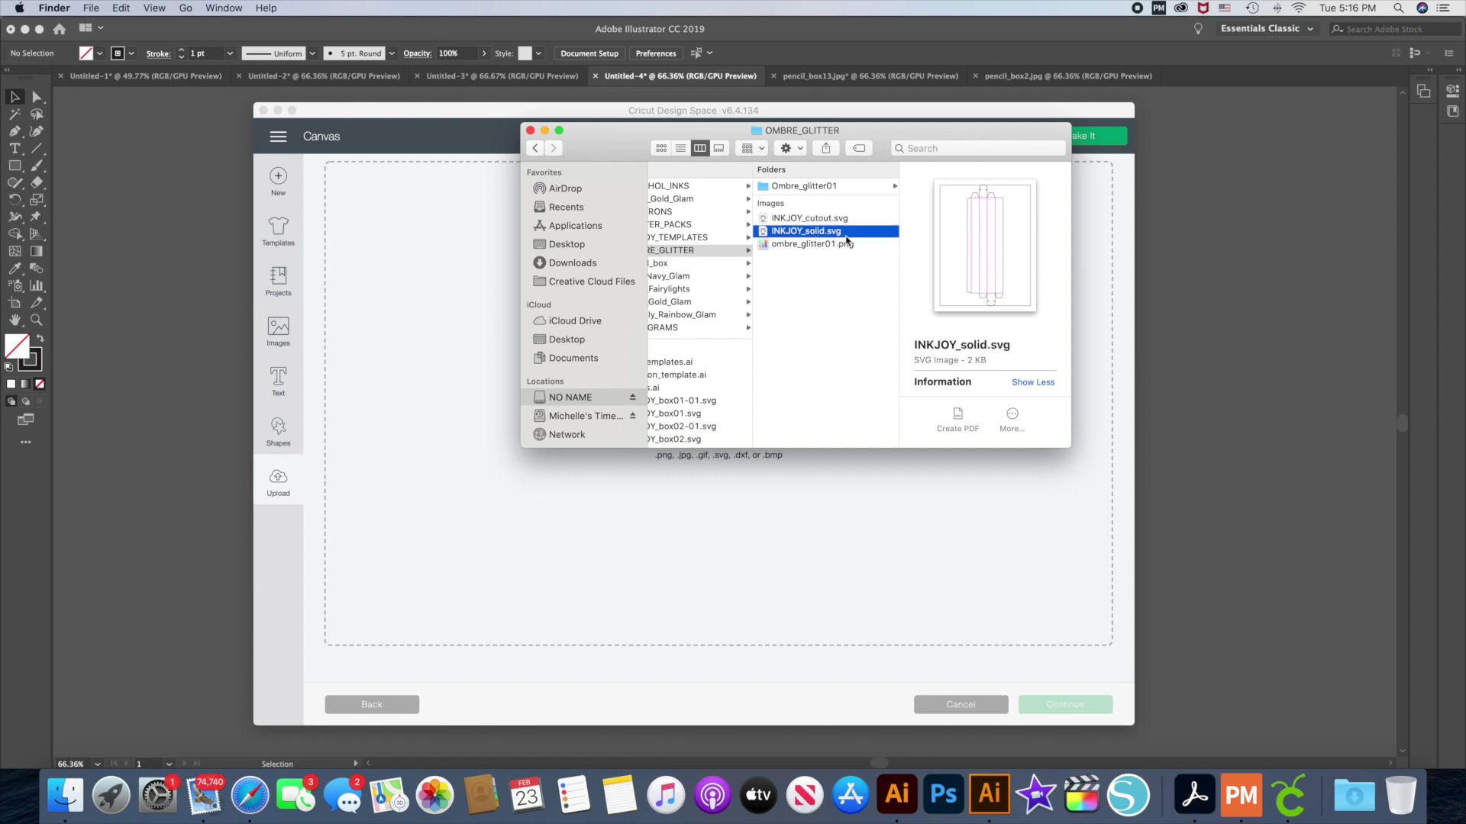
pyautogui.moveTo(840, 233); pyautogui.dragTo(642, 527)
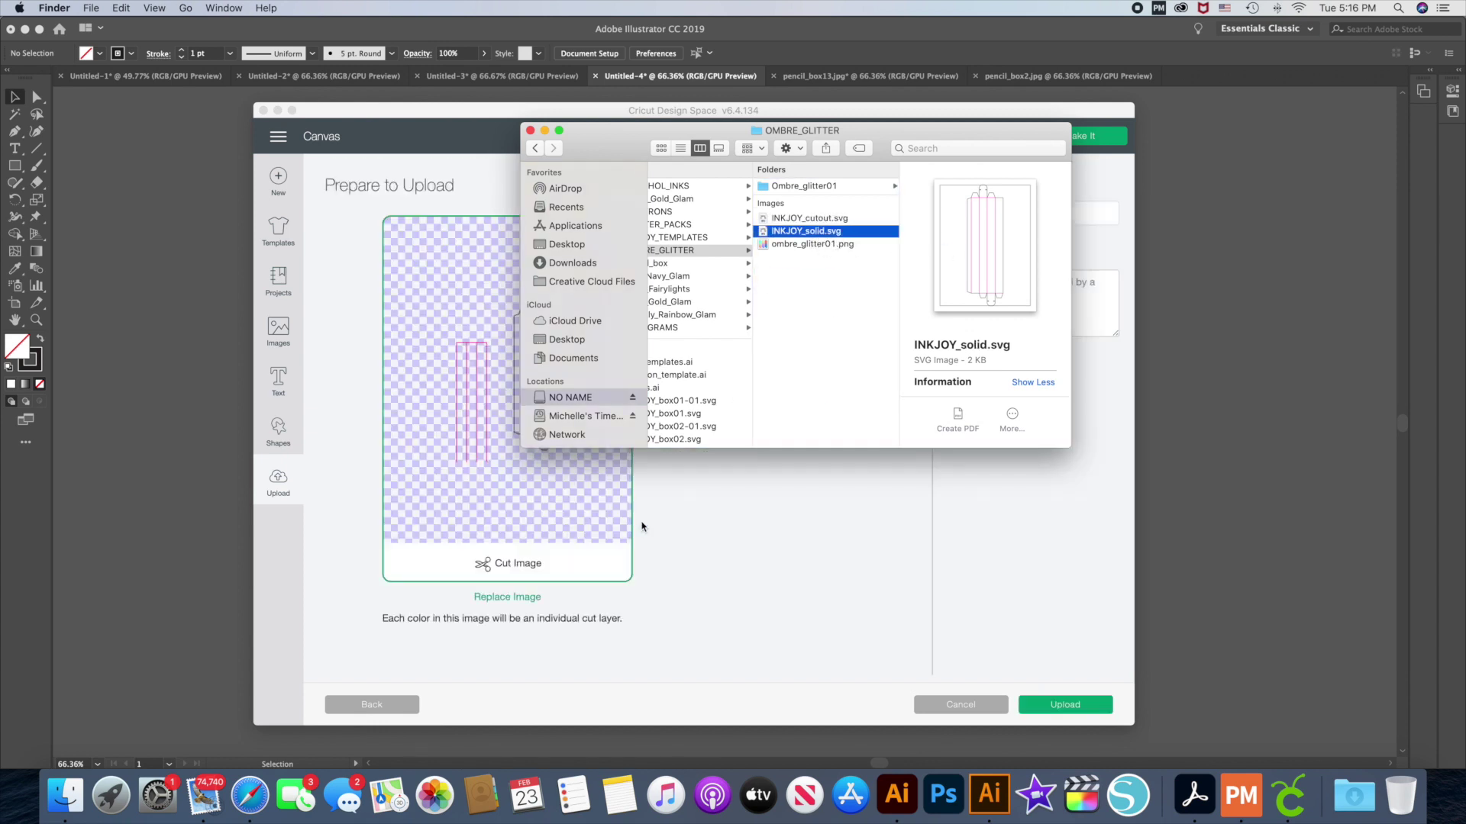
pyautogui.click(825, 605)
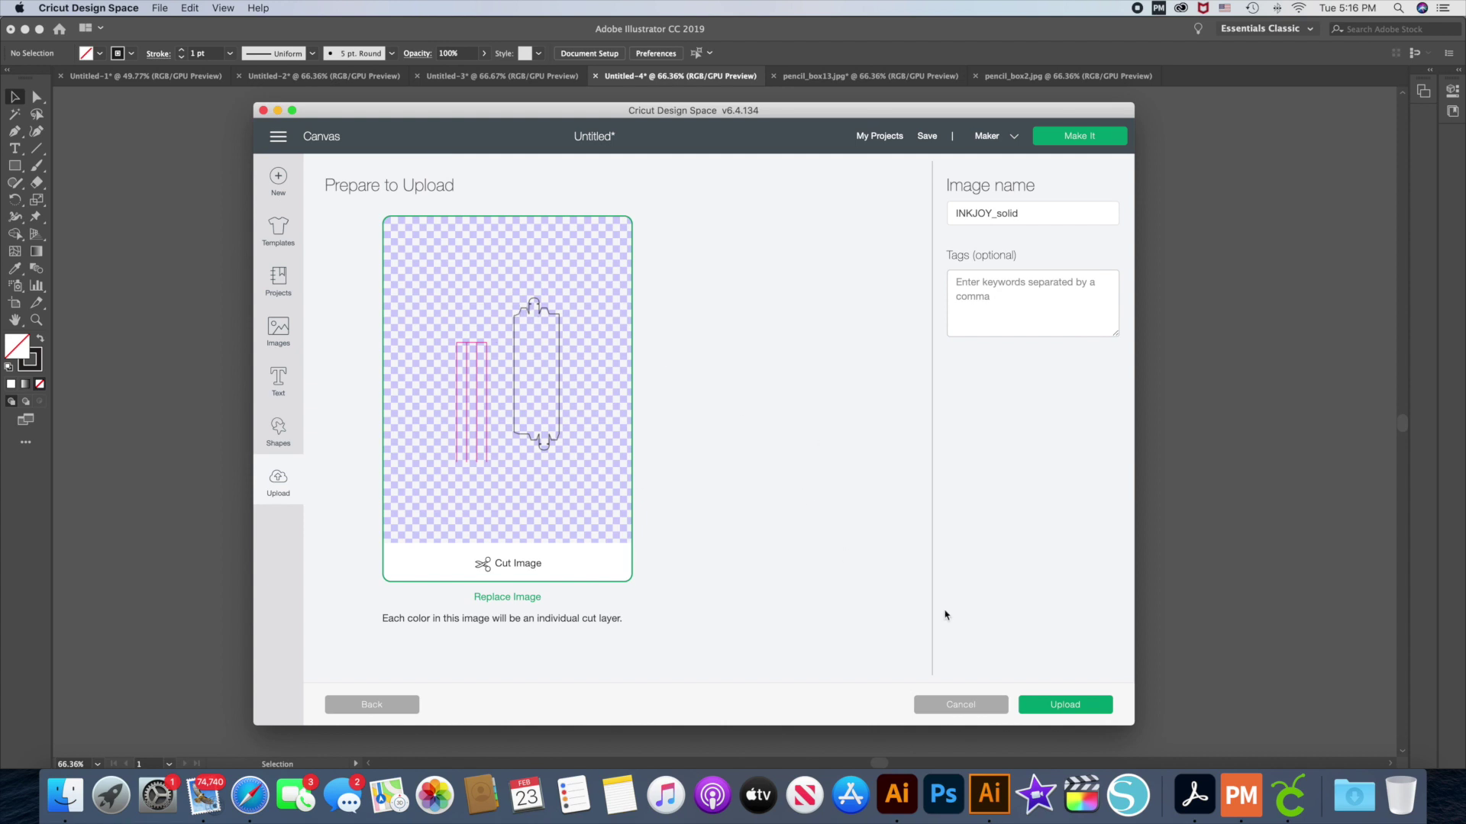
pyautogui.click(1059, 707)
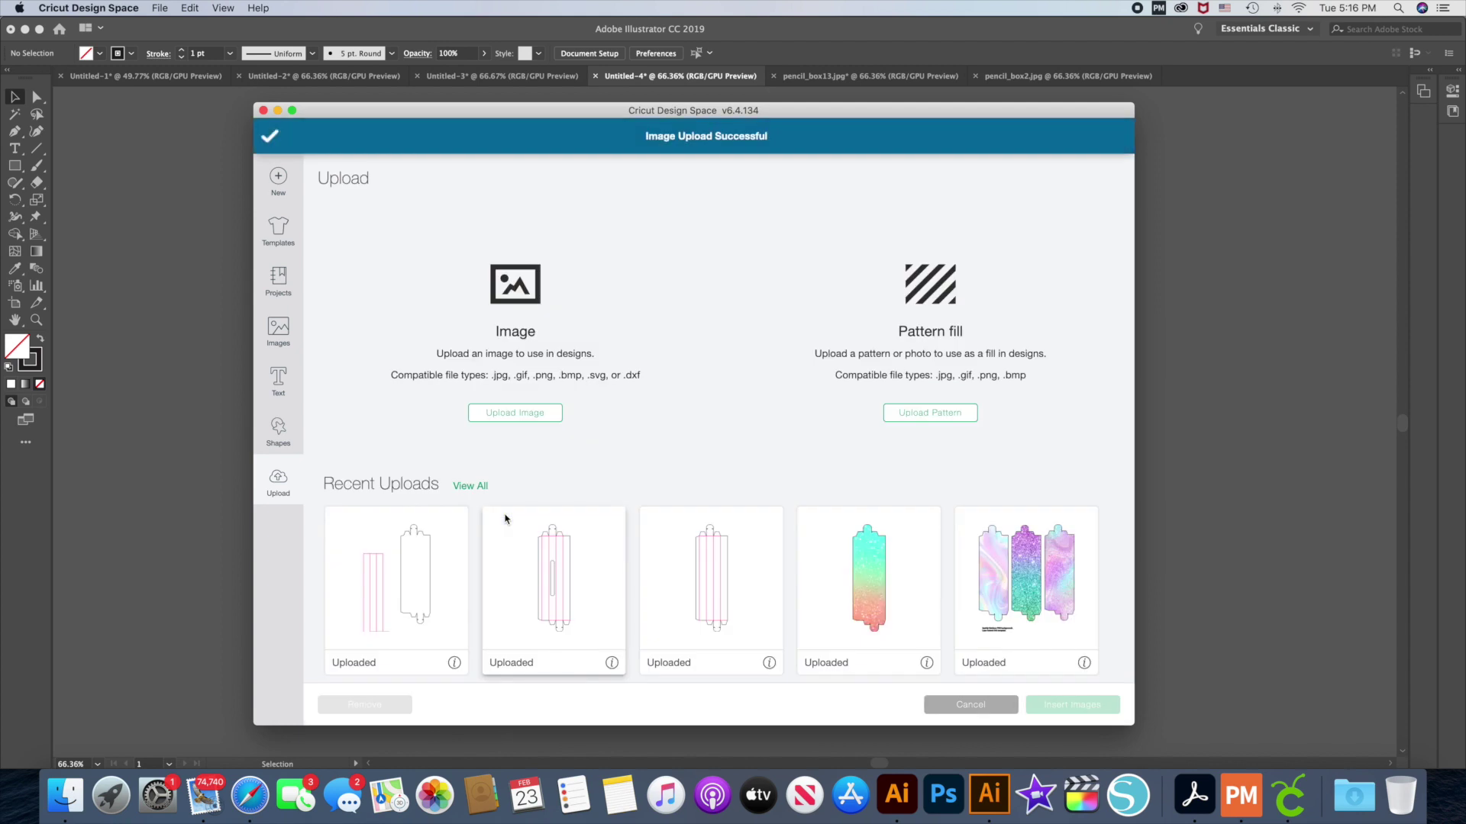
pyautogui.click(460, 536)
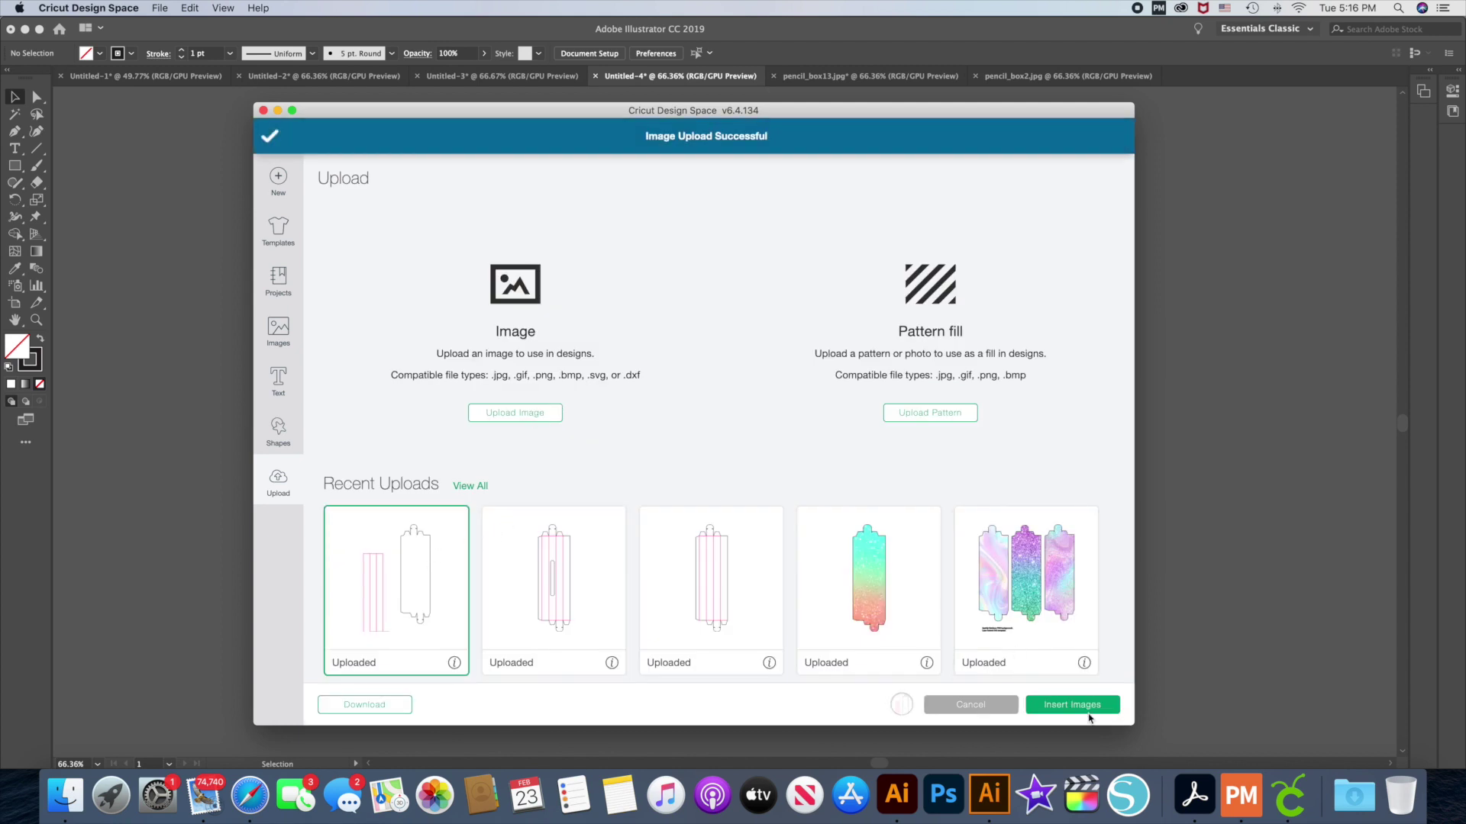
pyautogui.click(1082, 709)
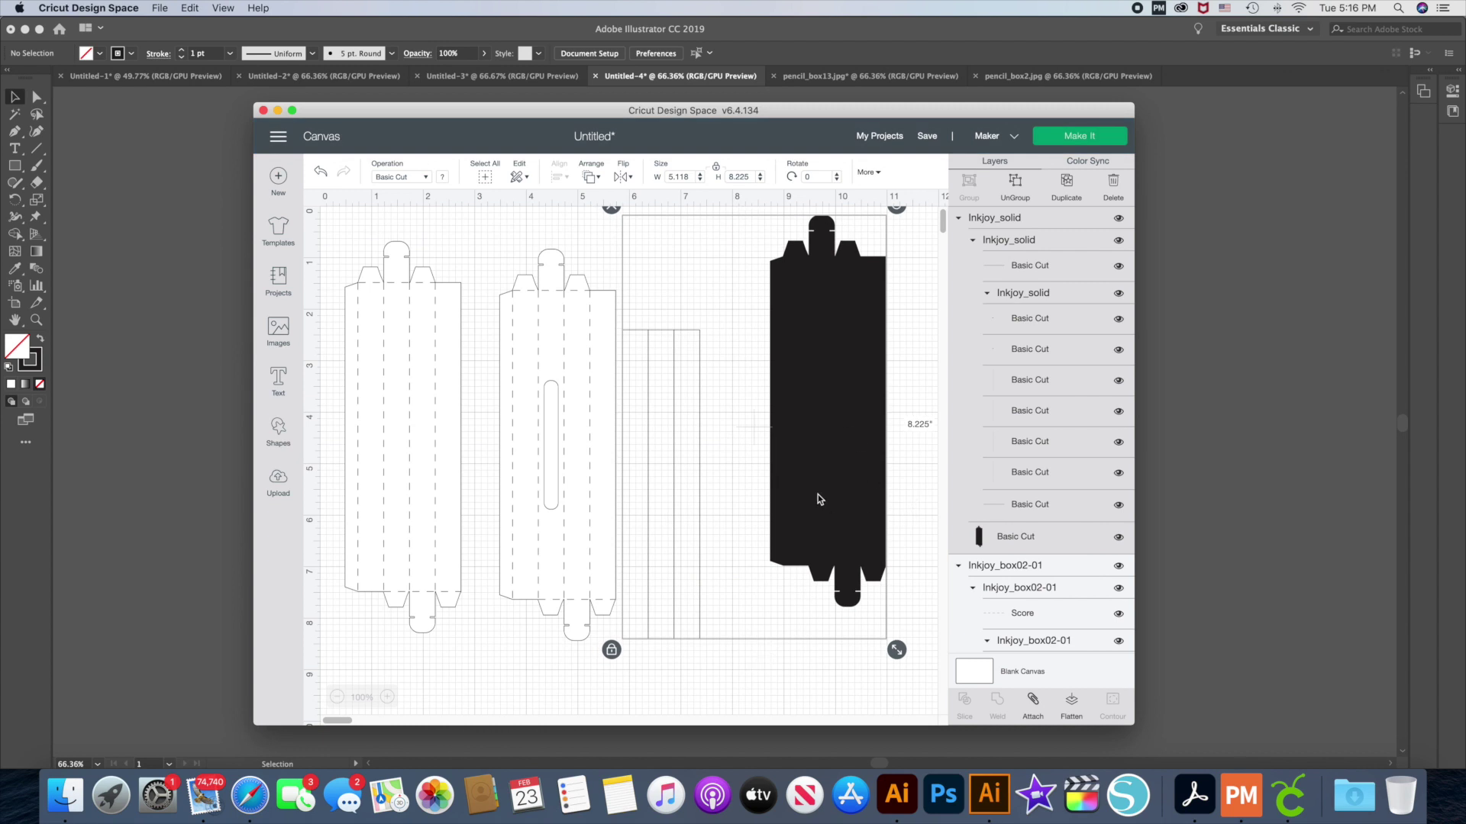
# - Ungroup the inserted design and set its inner lines to the Score operation
pyautogui.click(1015, 183)
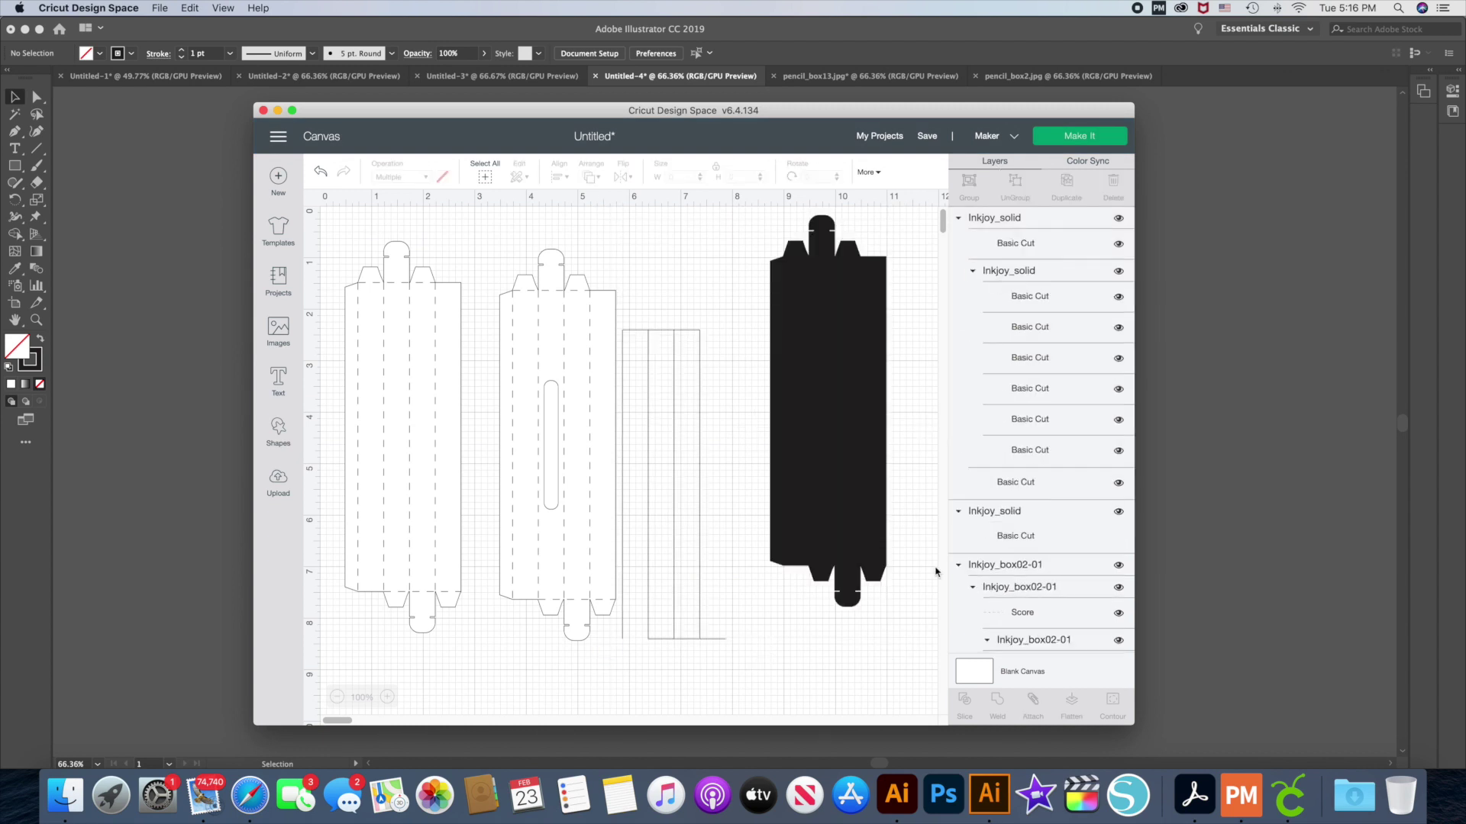
pyautogui.moveTo(634, 296); pyautogui.dragTo(728, 713)
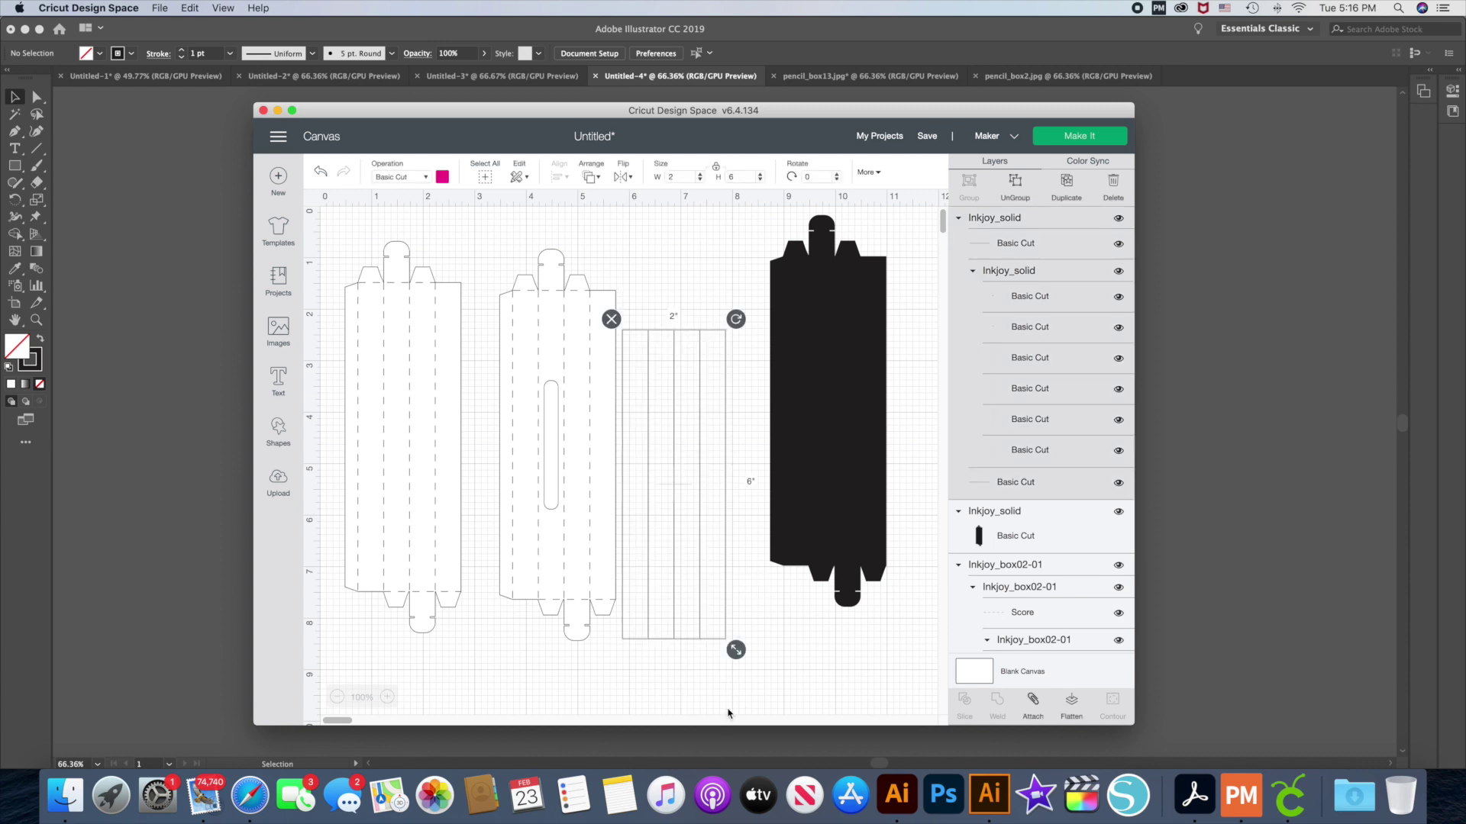
pyautogui.click(423, 178)
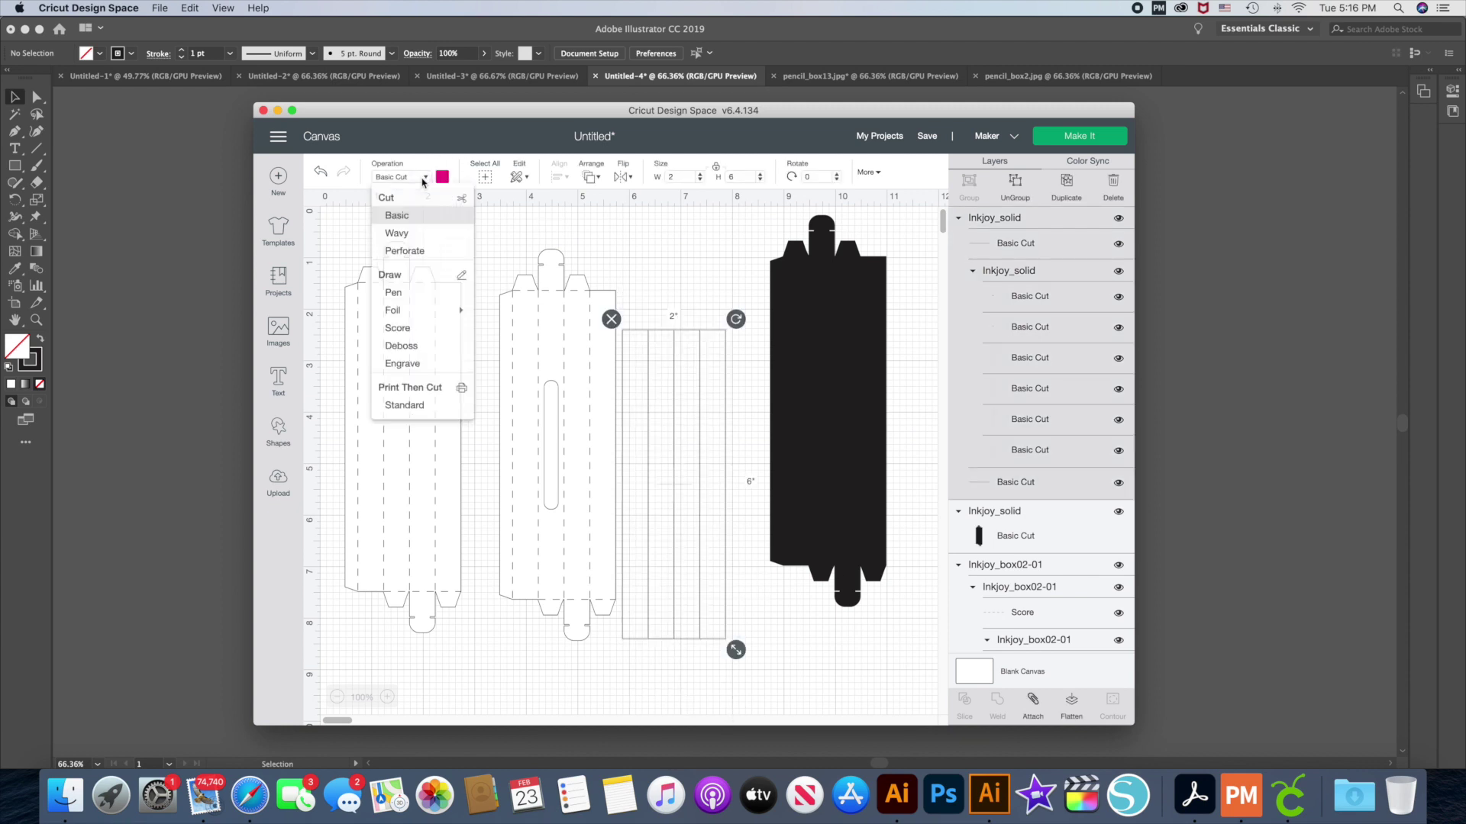
pyautogui.click(409, 335)
# - Change the solid black box outline to white in Material colors
pyautogui.click(712, 286)
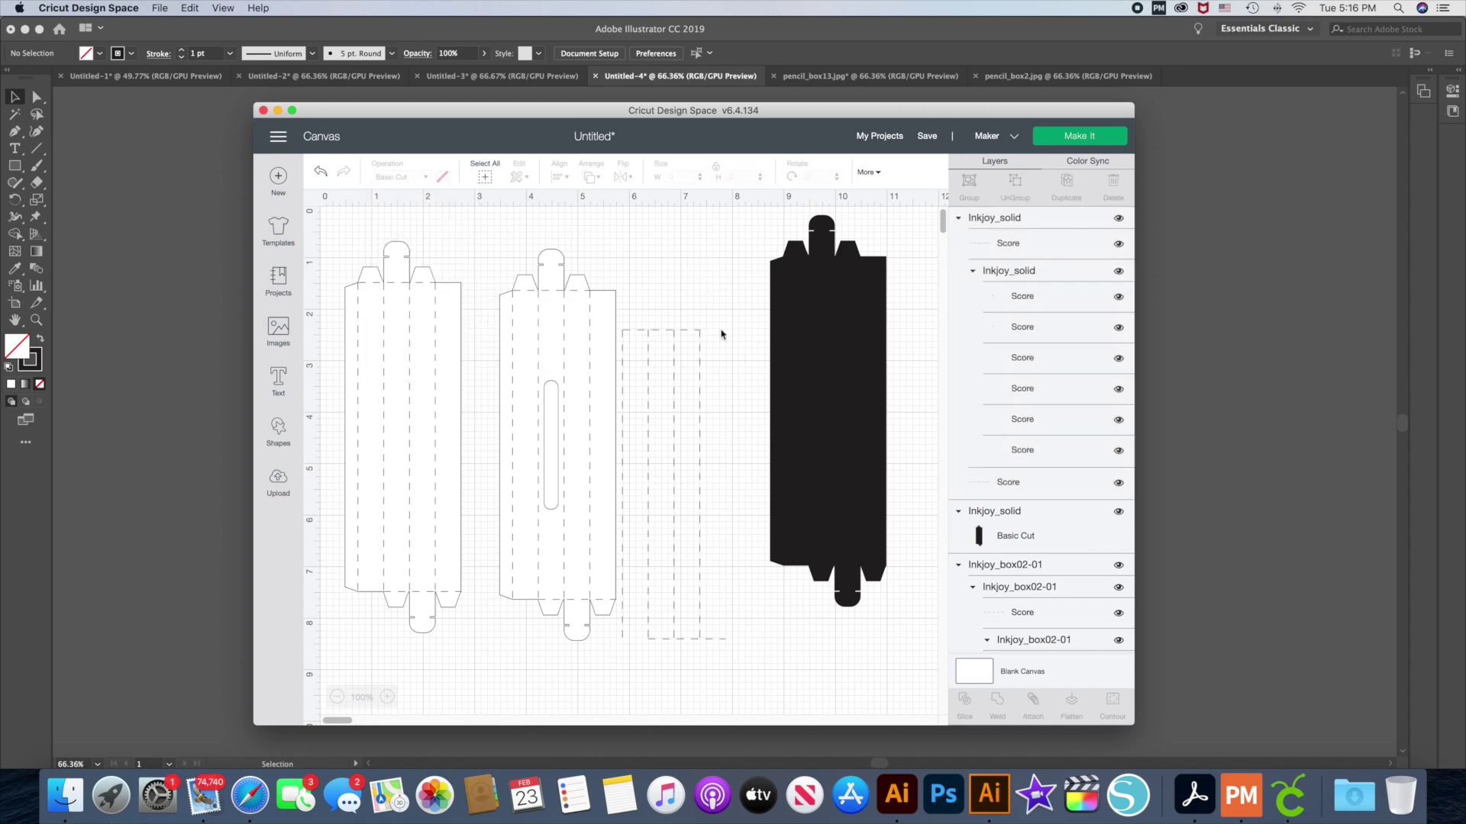
pyautogui.click(867, 308)
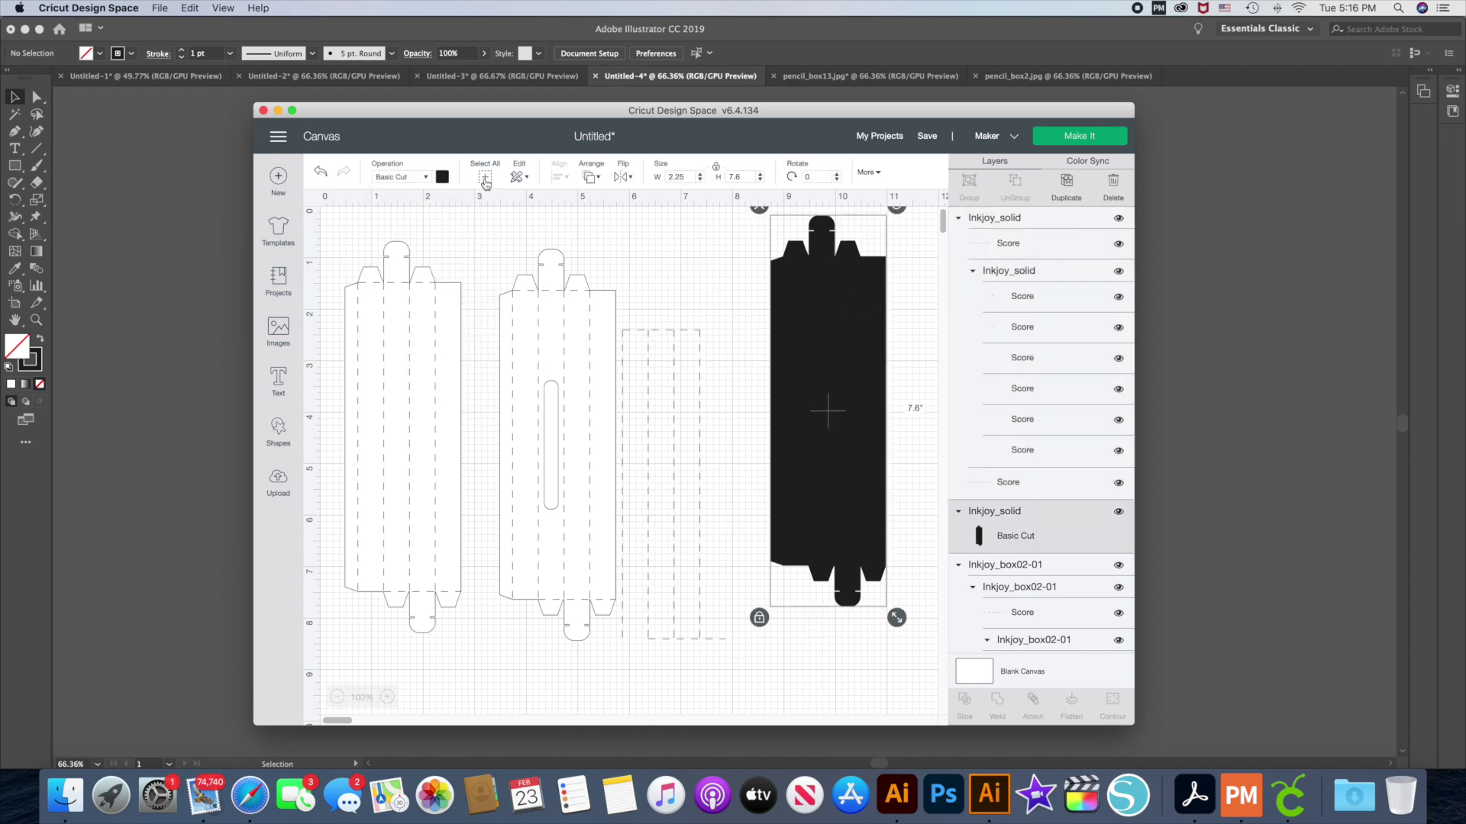
pyautogui.click(442, 177)
pyautogui.click(456, 241)
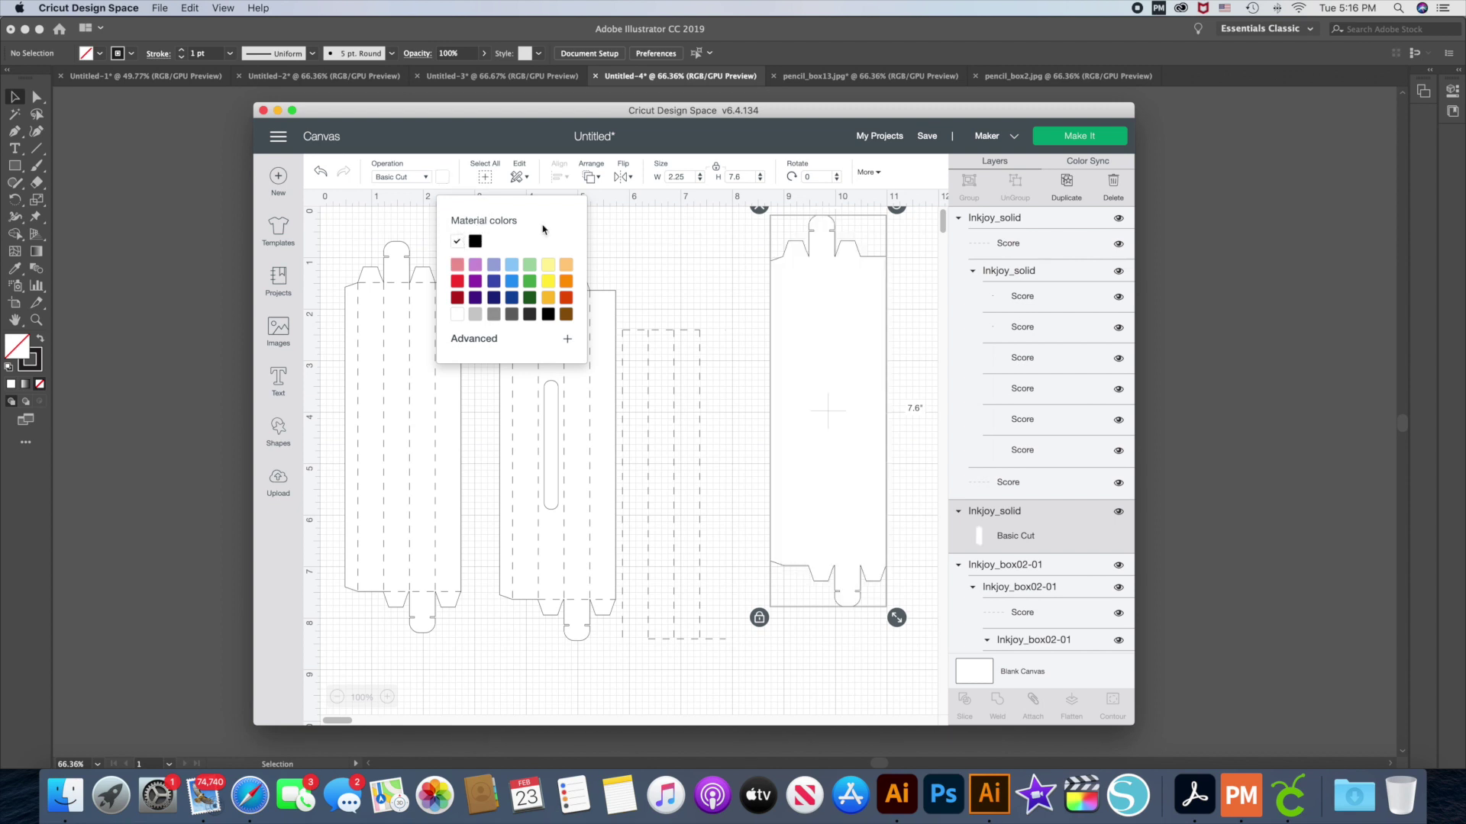
# - Move the dashed score lines onto the white box outline
pyautogui.click(701, 344)
pyautogui.moveTo(701, 344); pyautogui.dragTo(859, 271)
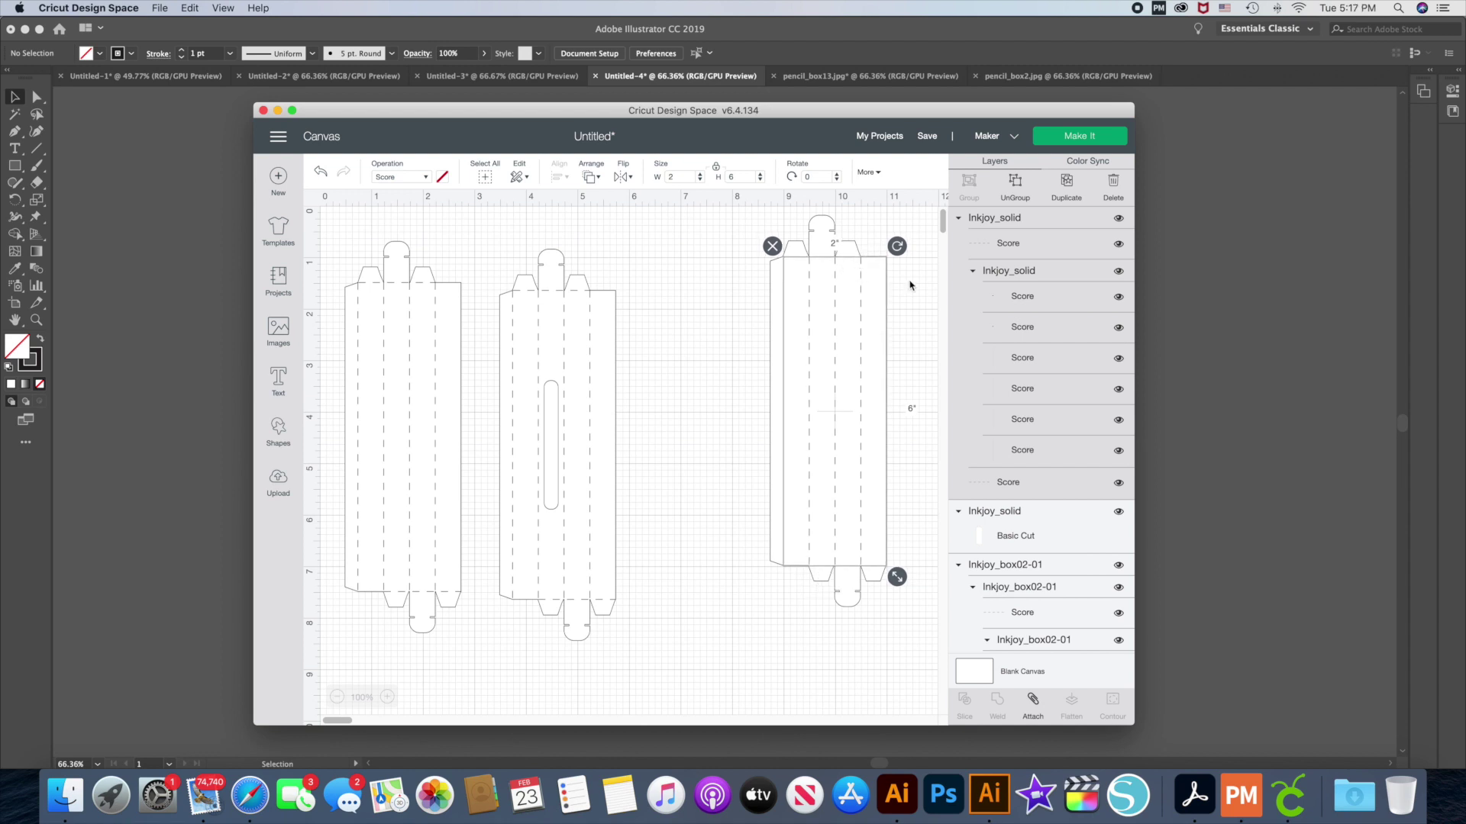
pyautogui.click(917, 287)
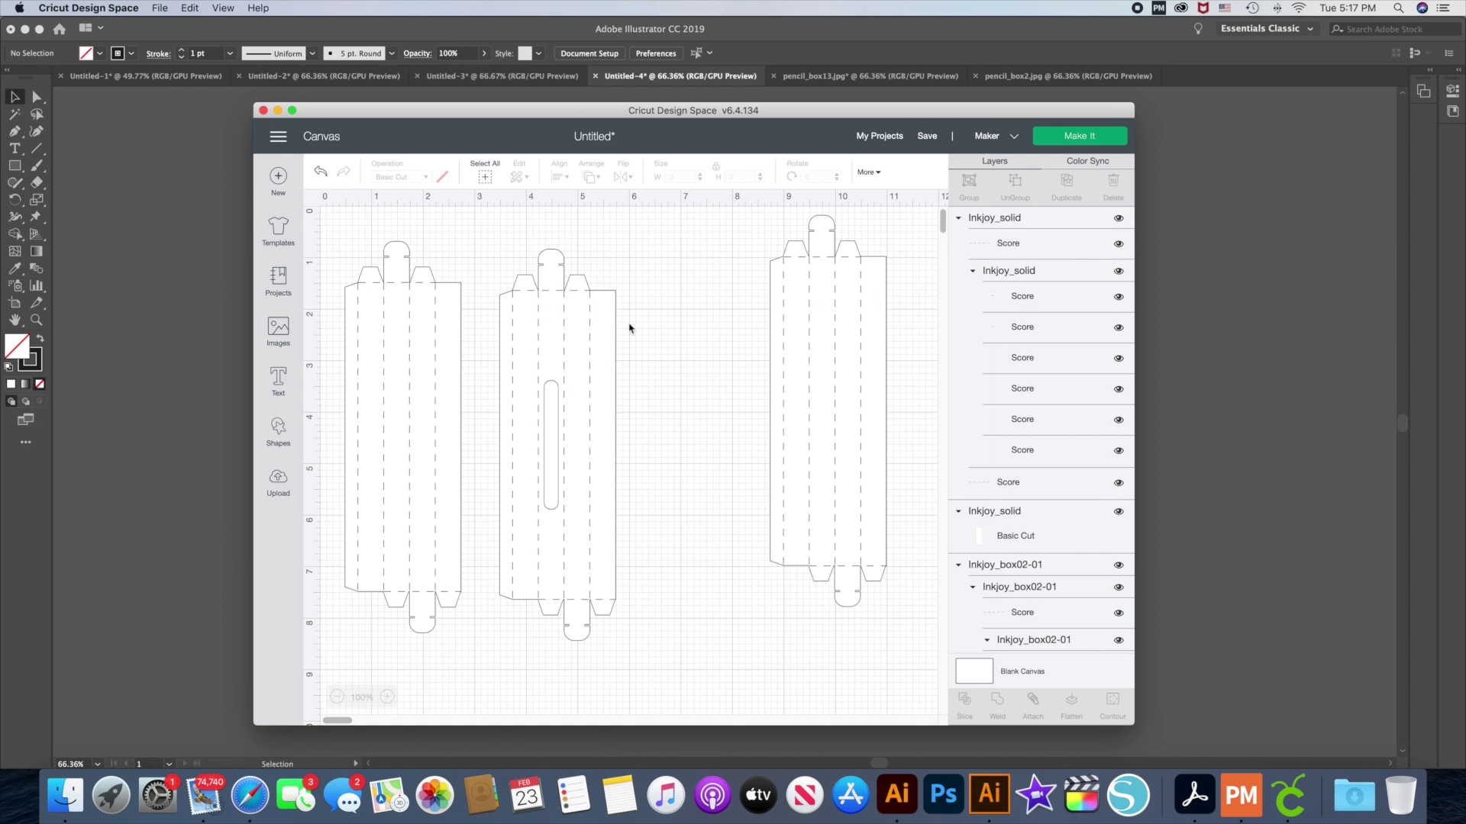
pyautogui.moveTo(745, 243); pyautogui.dragTo(910, 409)
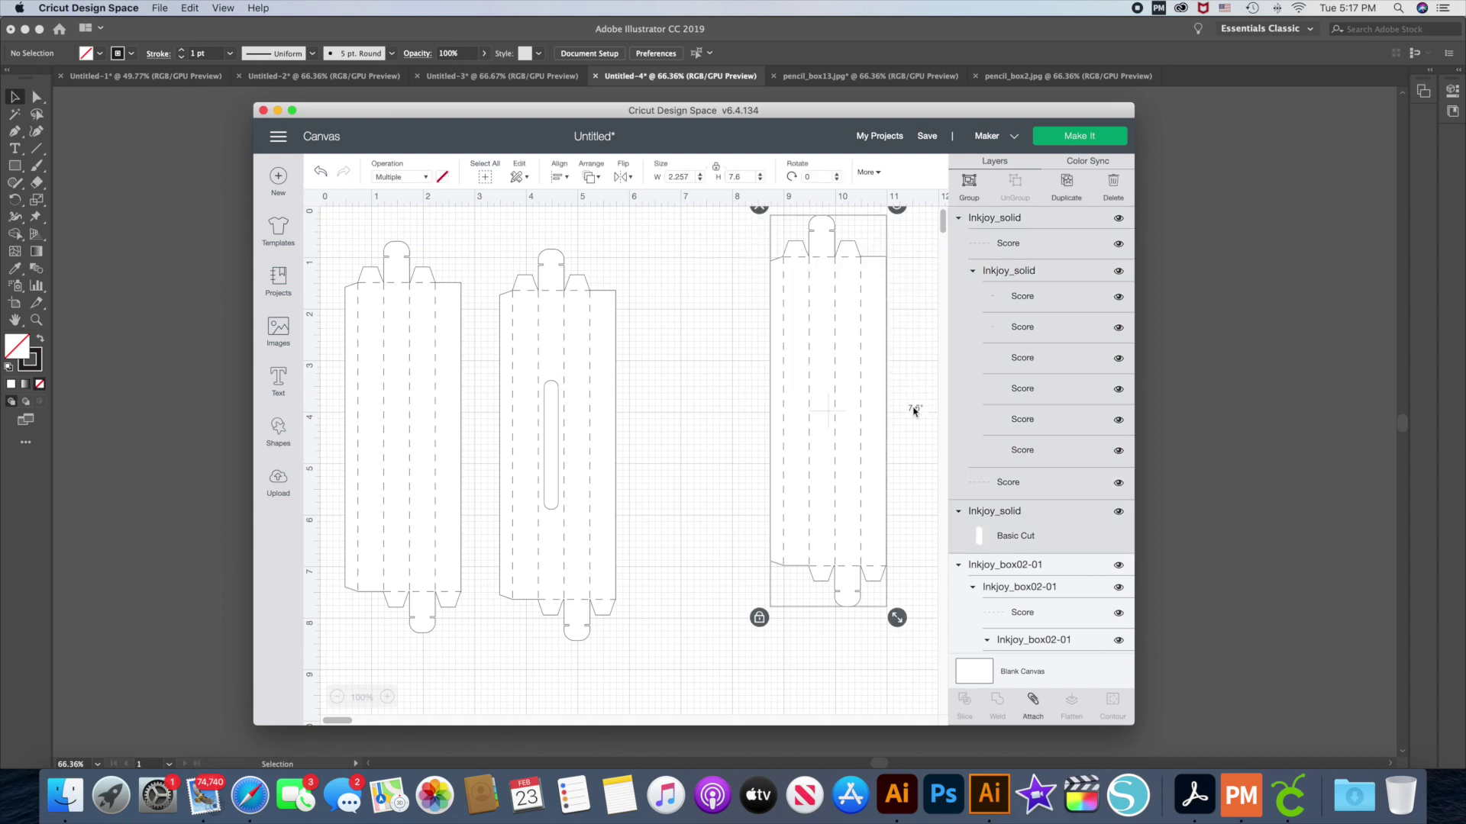
# - Delete the selected third Inkjoy_solid box from the canvas
pyautogui.press('Delete')
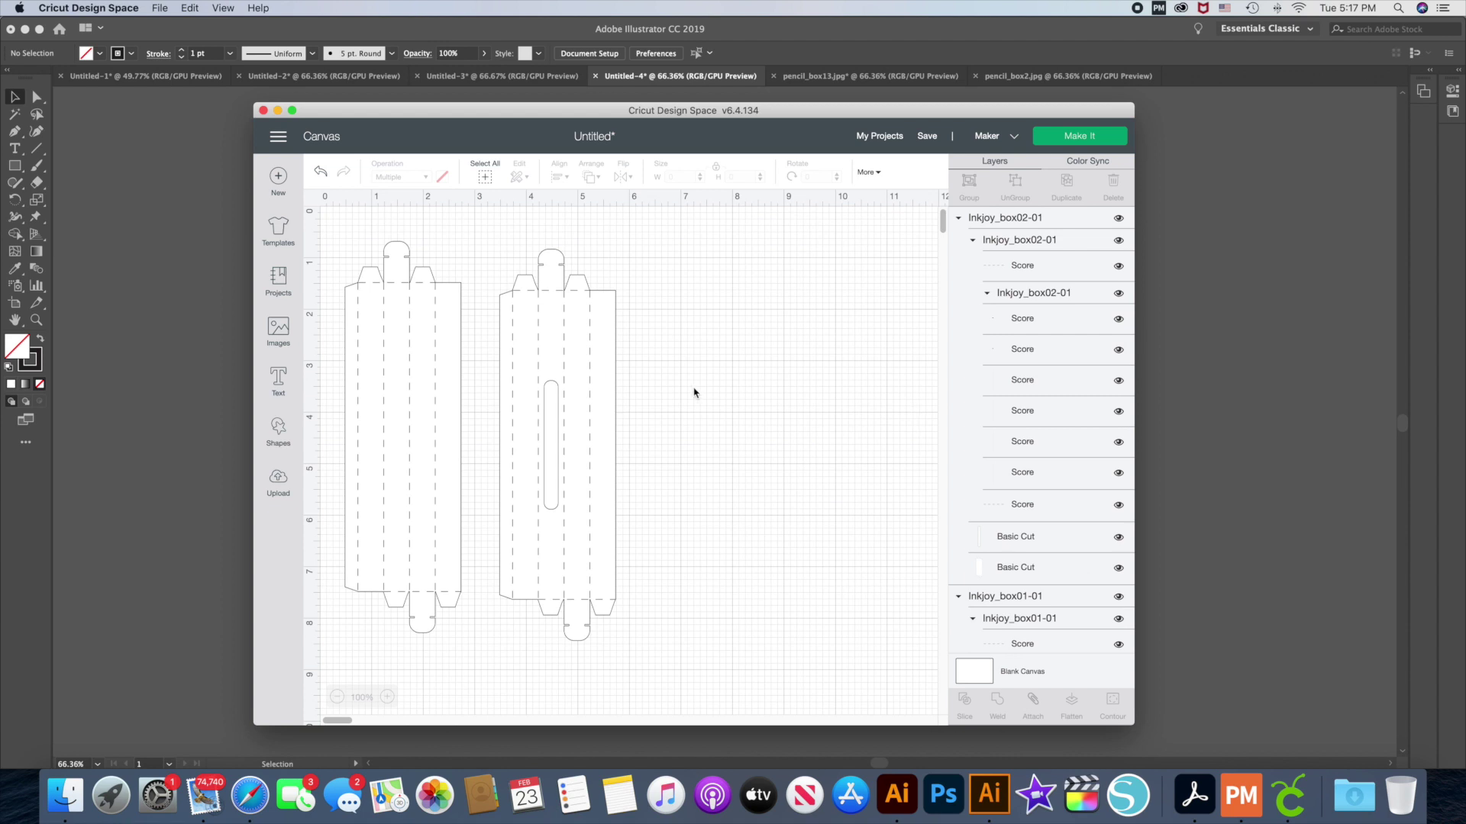